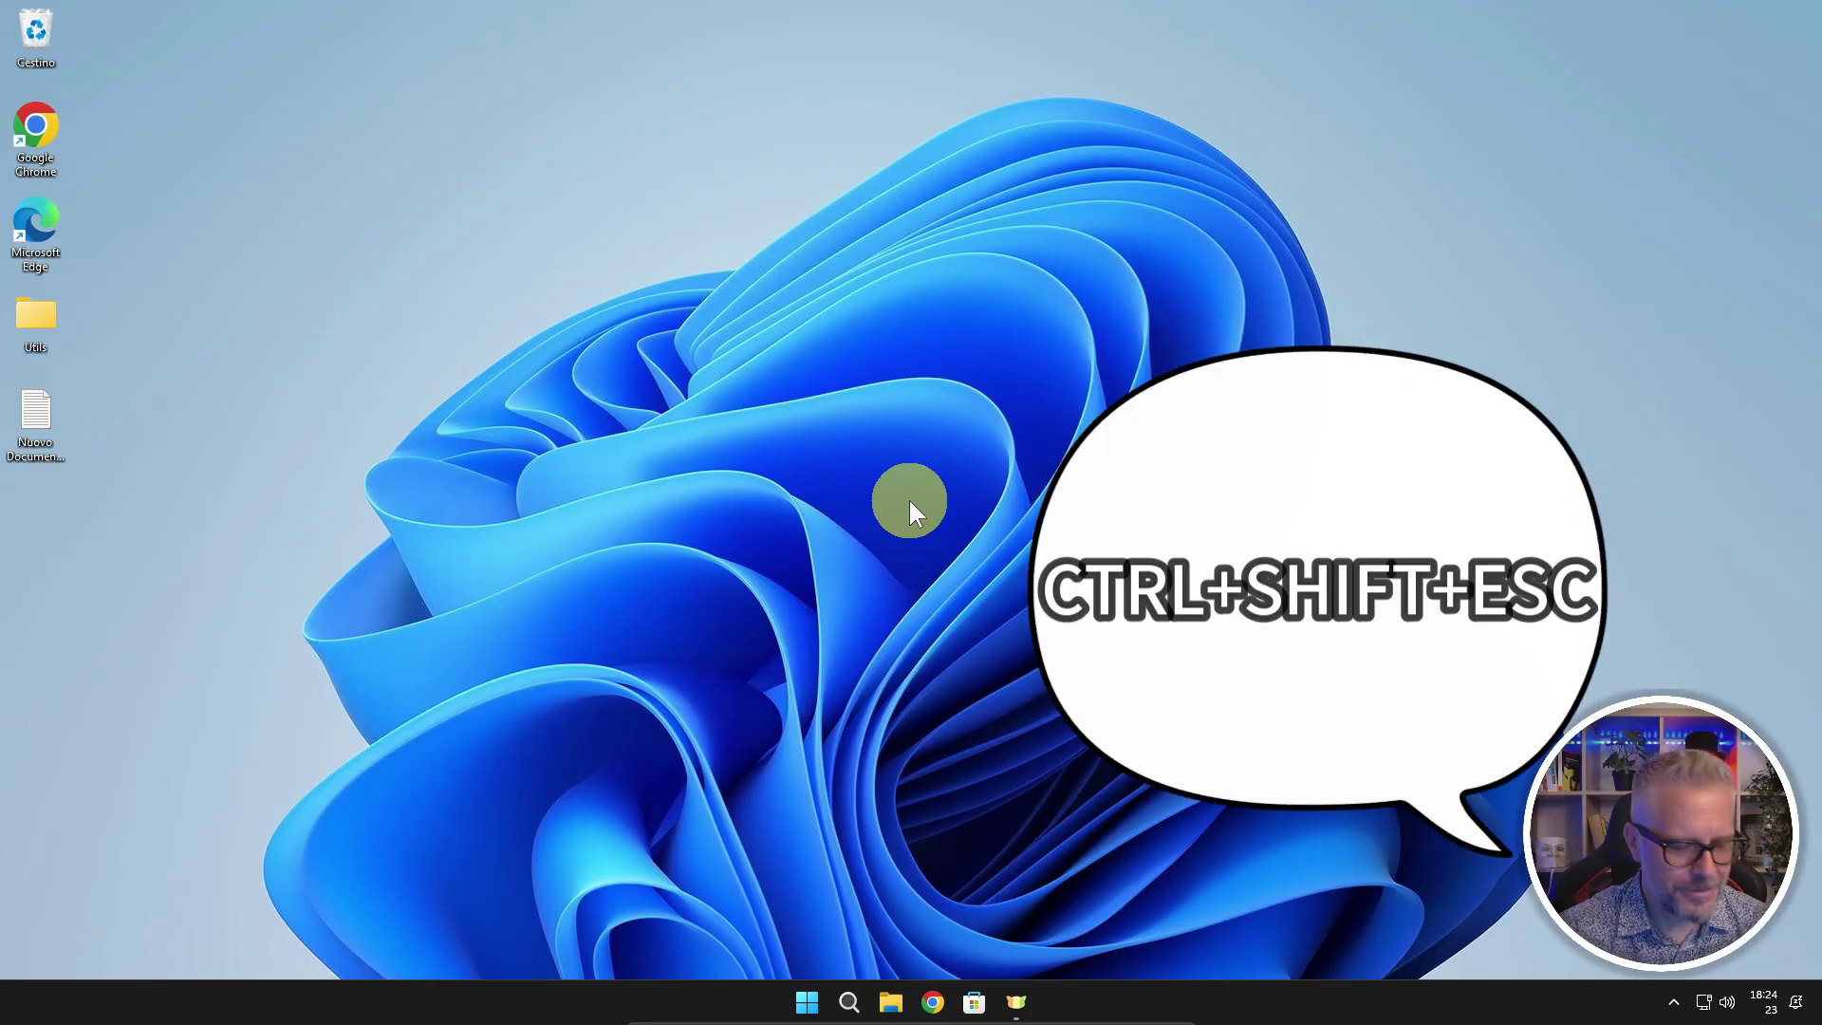
Open Task Manager (Gestione attività), look through the list of running applications, background and Windows processes, and close it
{"action": "key", "text": "ctrl+shift+Escape"}
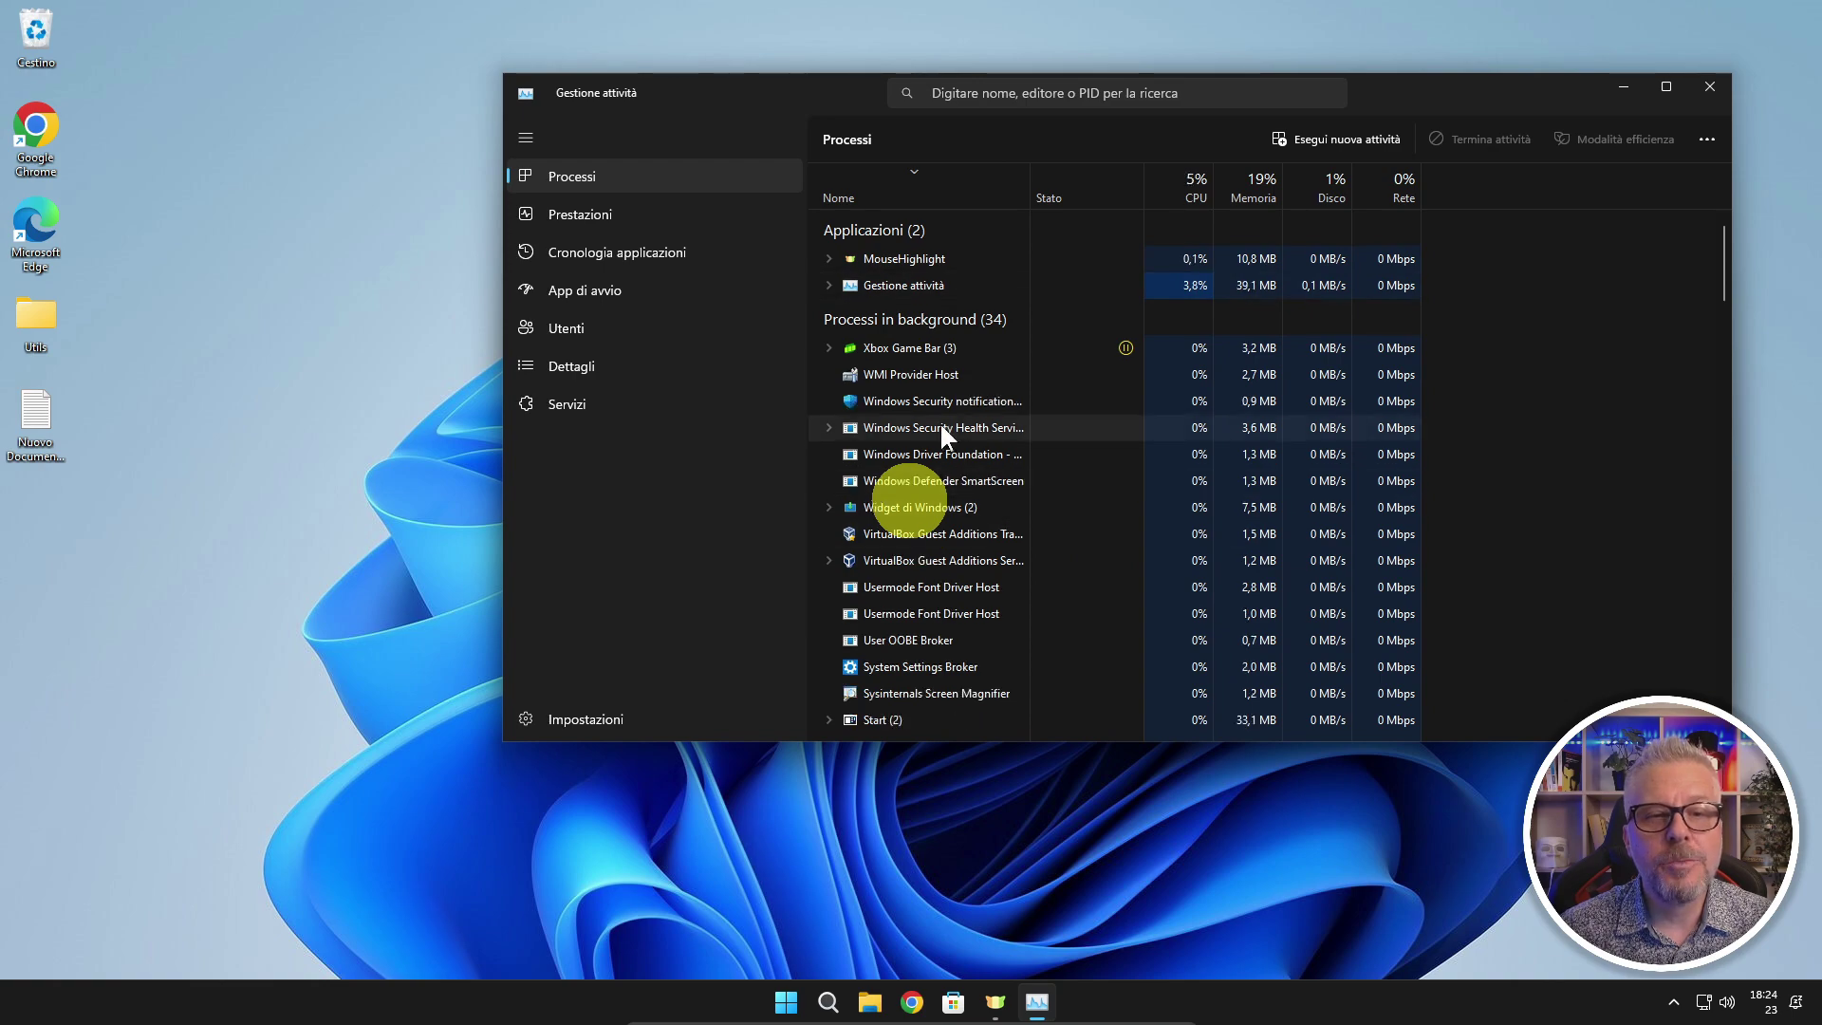
{"action": "scroll", "coordinate": [1055, 383], "scroll_direction": "down", "scroll_amount": 4}
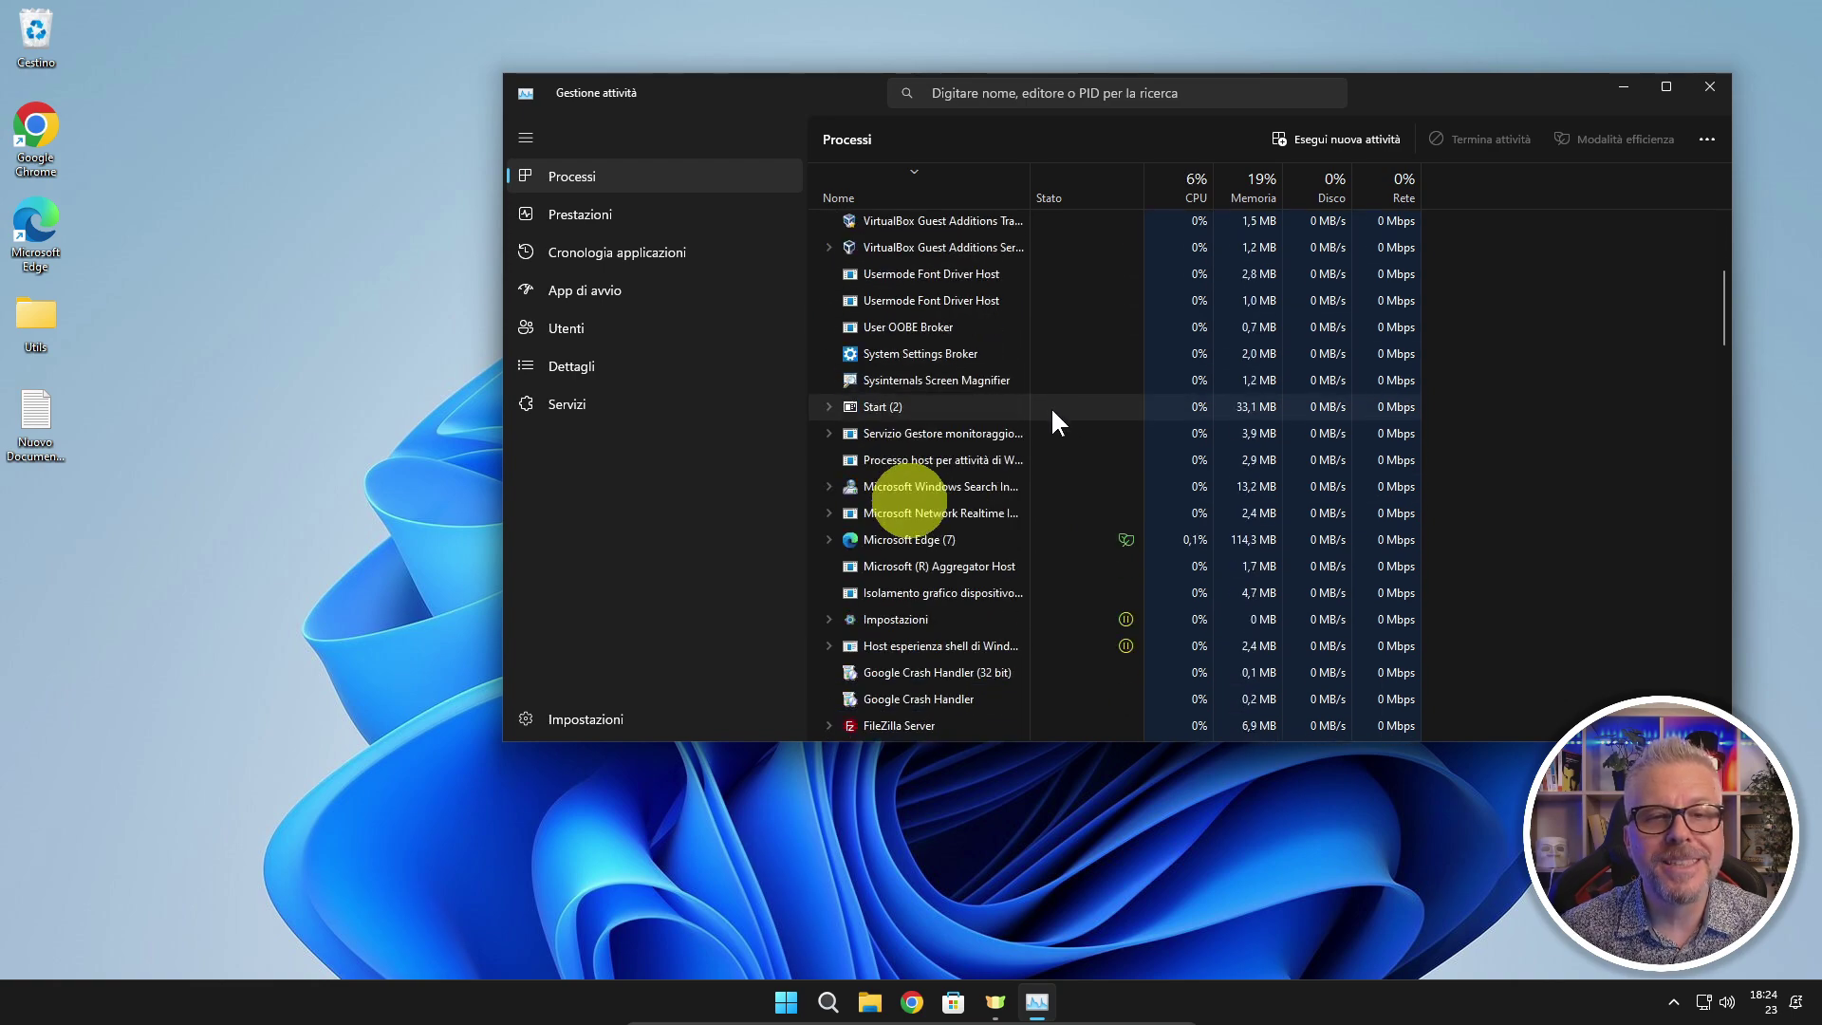
{"action": "scroll", "coordinate": [1051, 407], "scroll_direction": "down", "scroll_amount": 6}
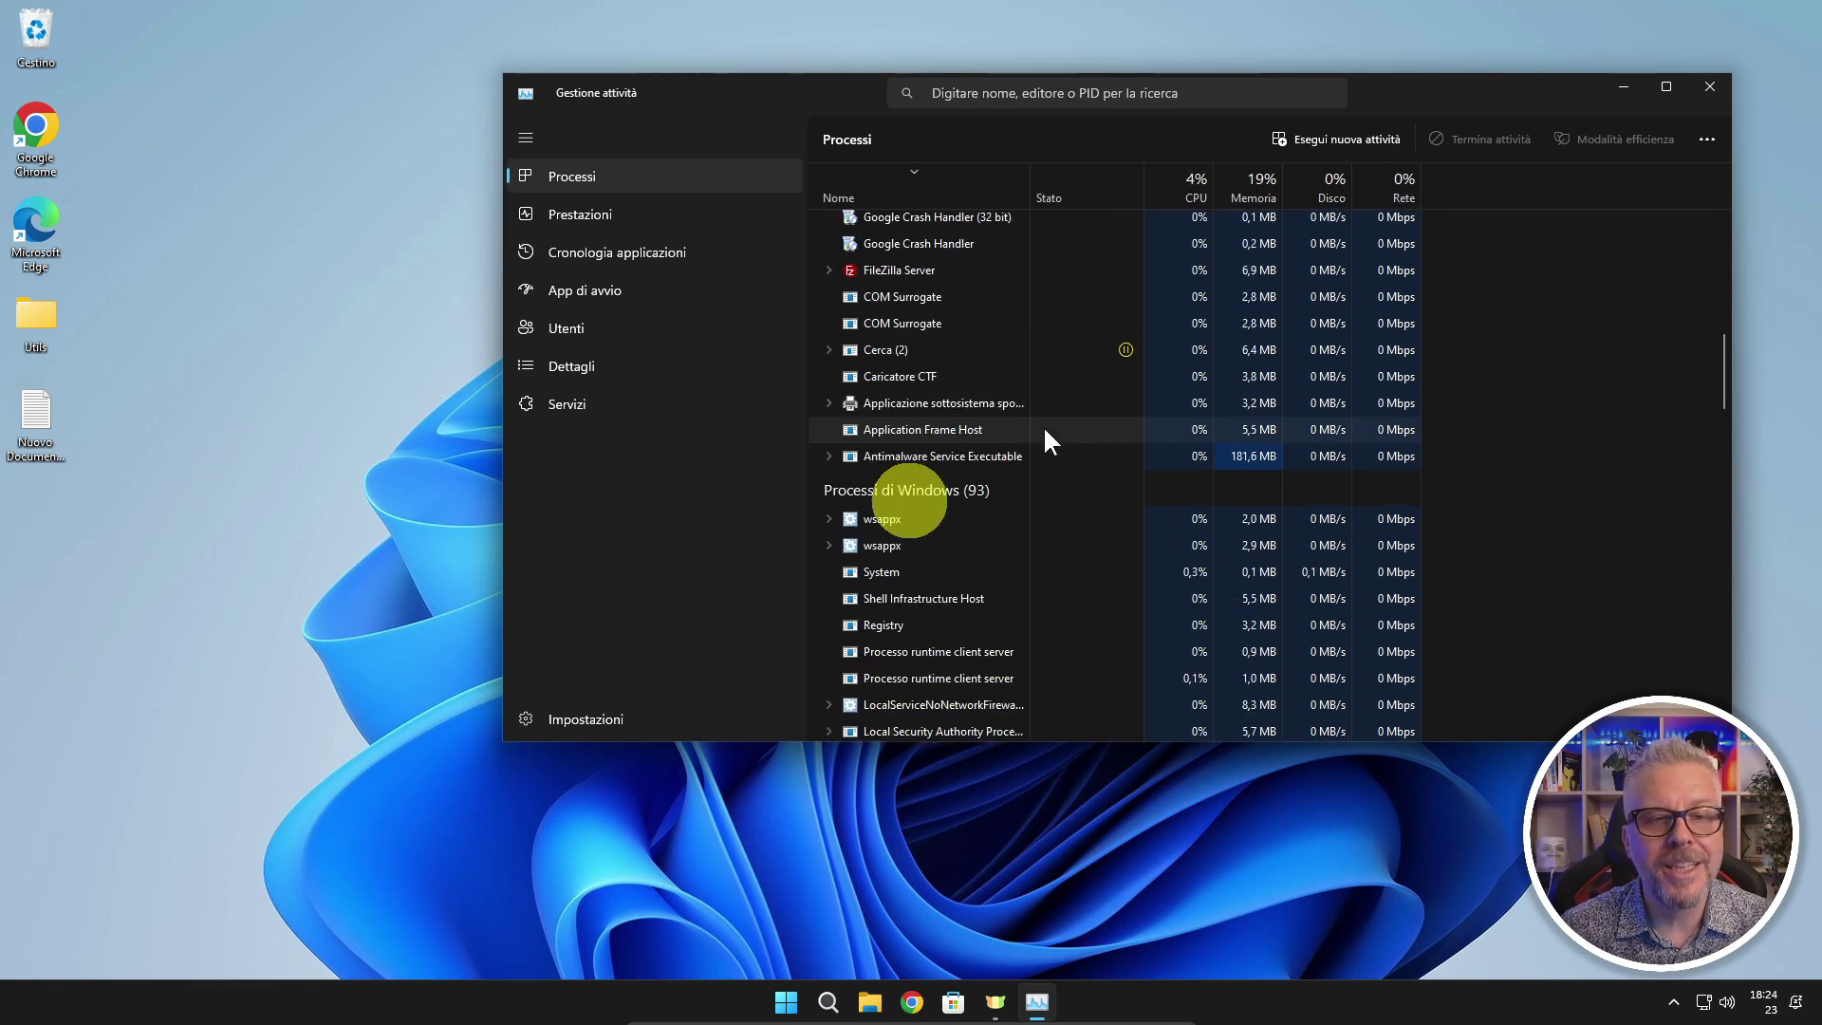
{"action": "scroll", "coordinate": [1044, 429], "scroll_direction": "up", "scroll_amount": 10}
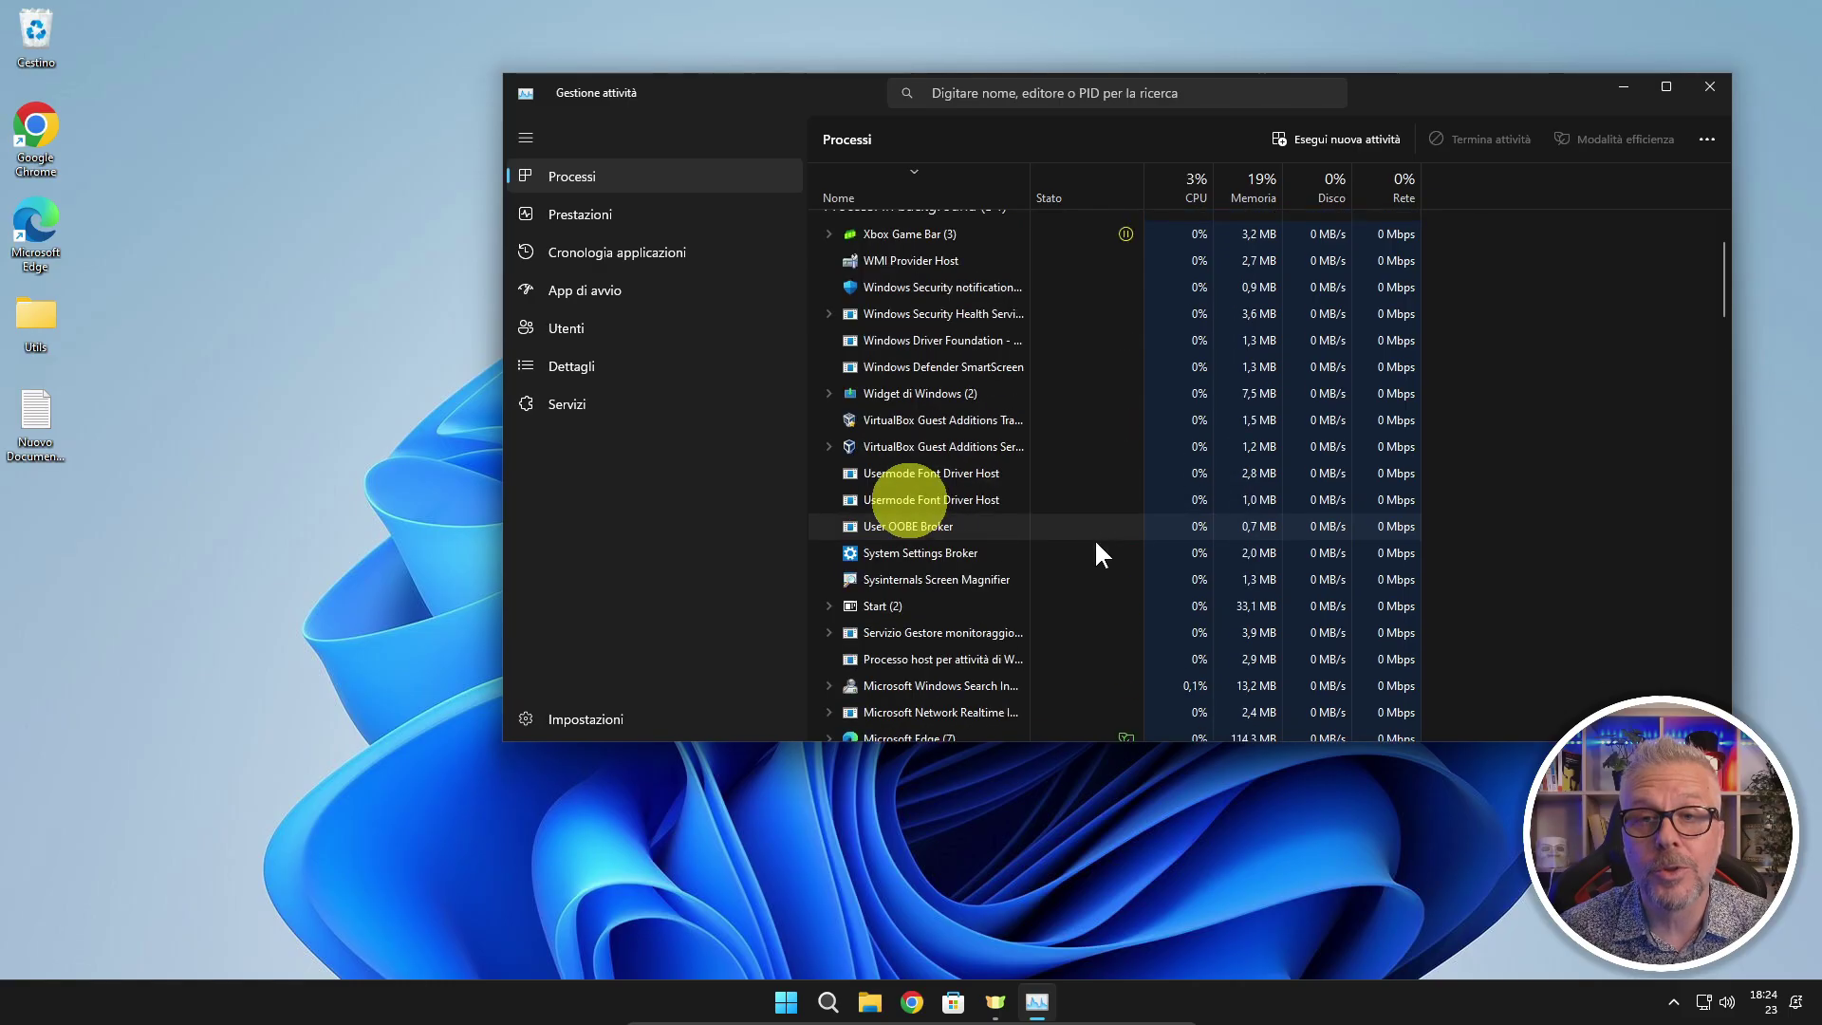
{"action": "left_click", "coordinate": [1707, 86]}
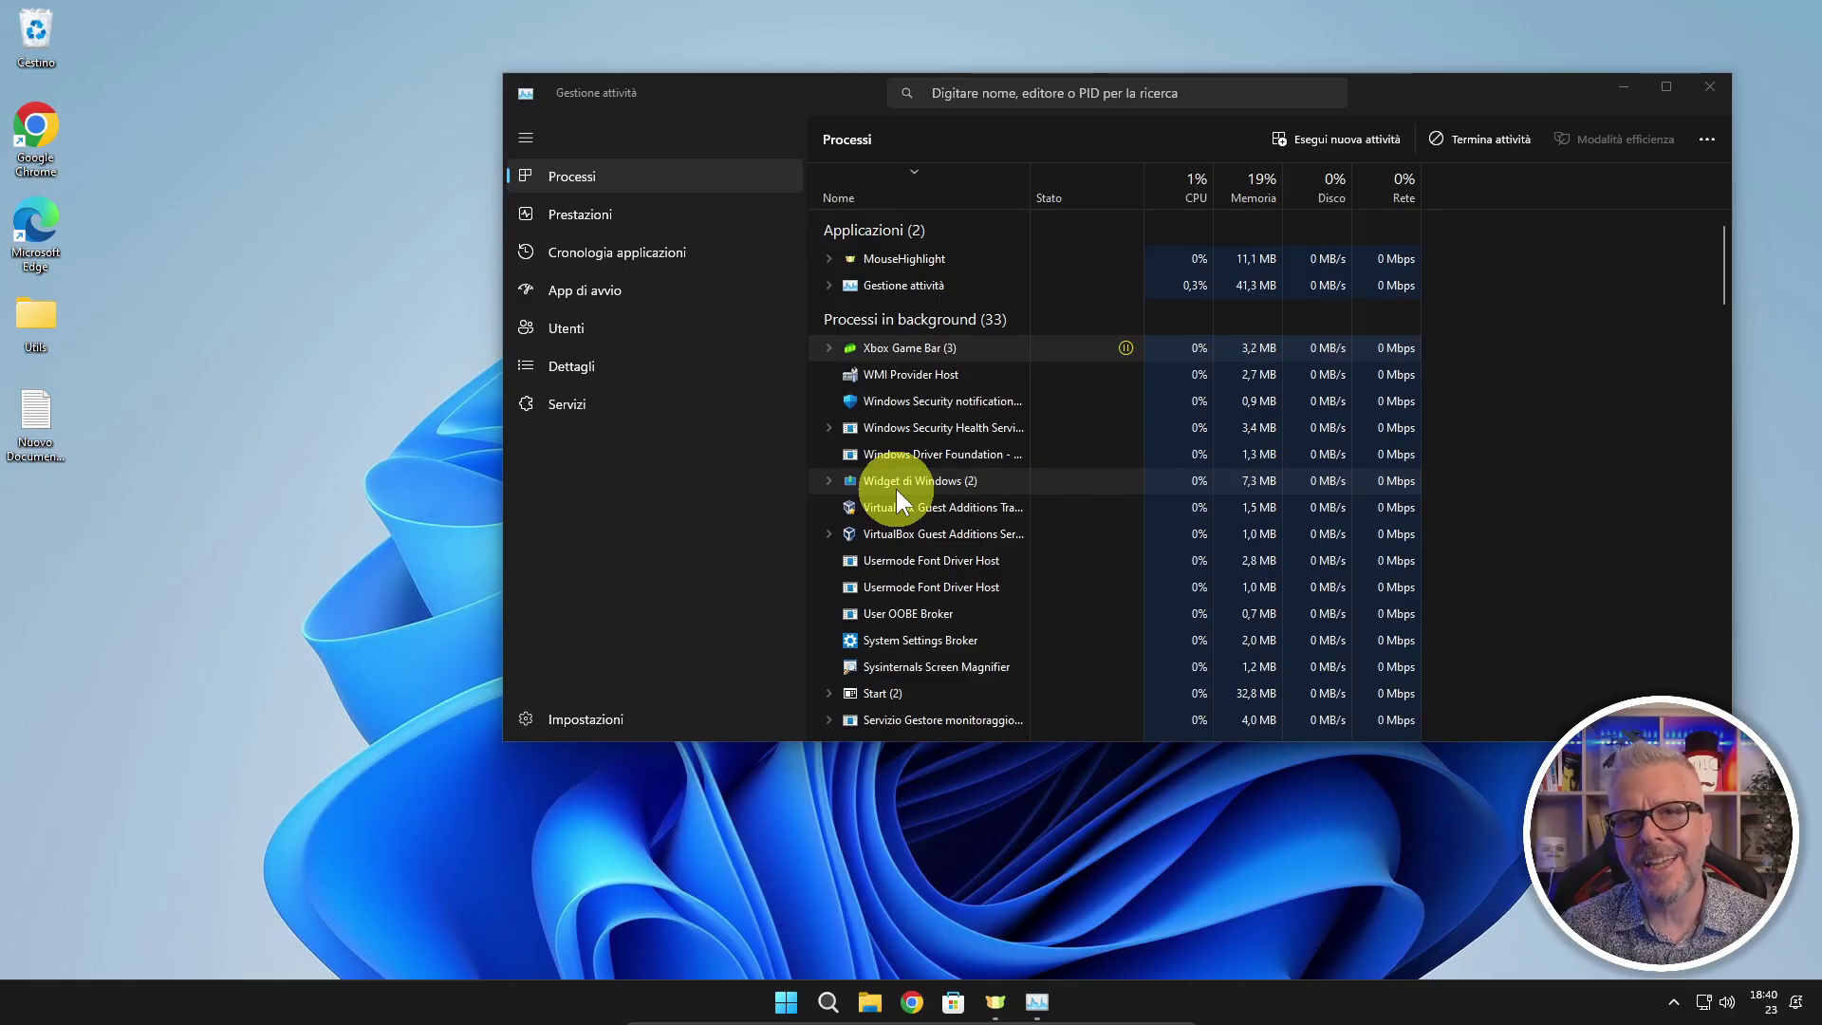
{"action": "left_click", "coordinate": [1707, 87]}
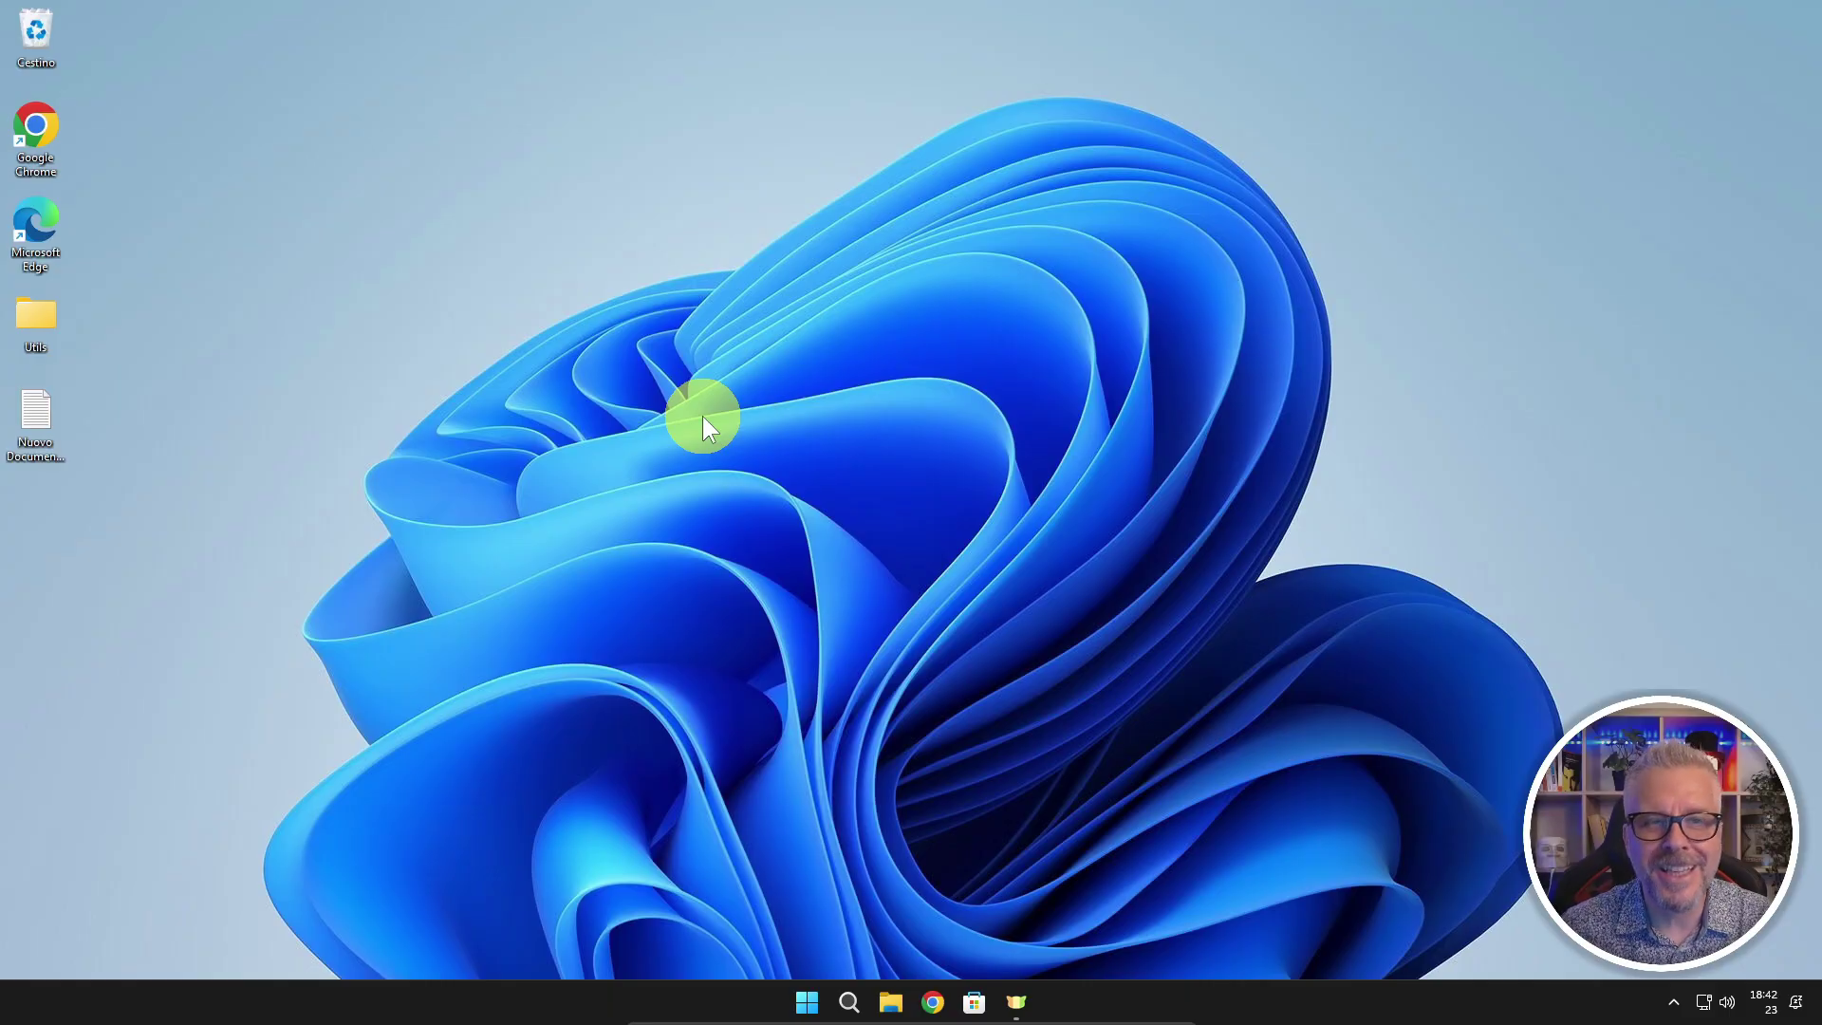
Open Google Chrome, search for "gentiluomo digitale" and open the Gentiluomo Digitale home page from the results
{"action": "double_click", "coordinate": [36, 129]}
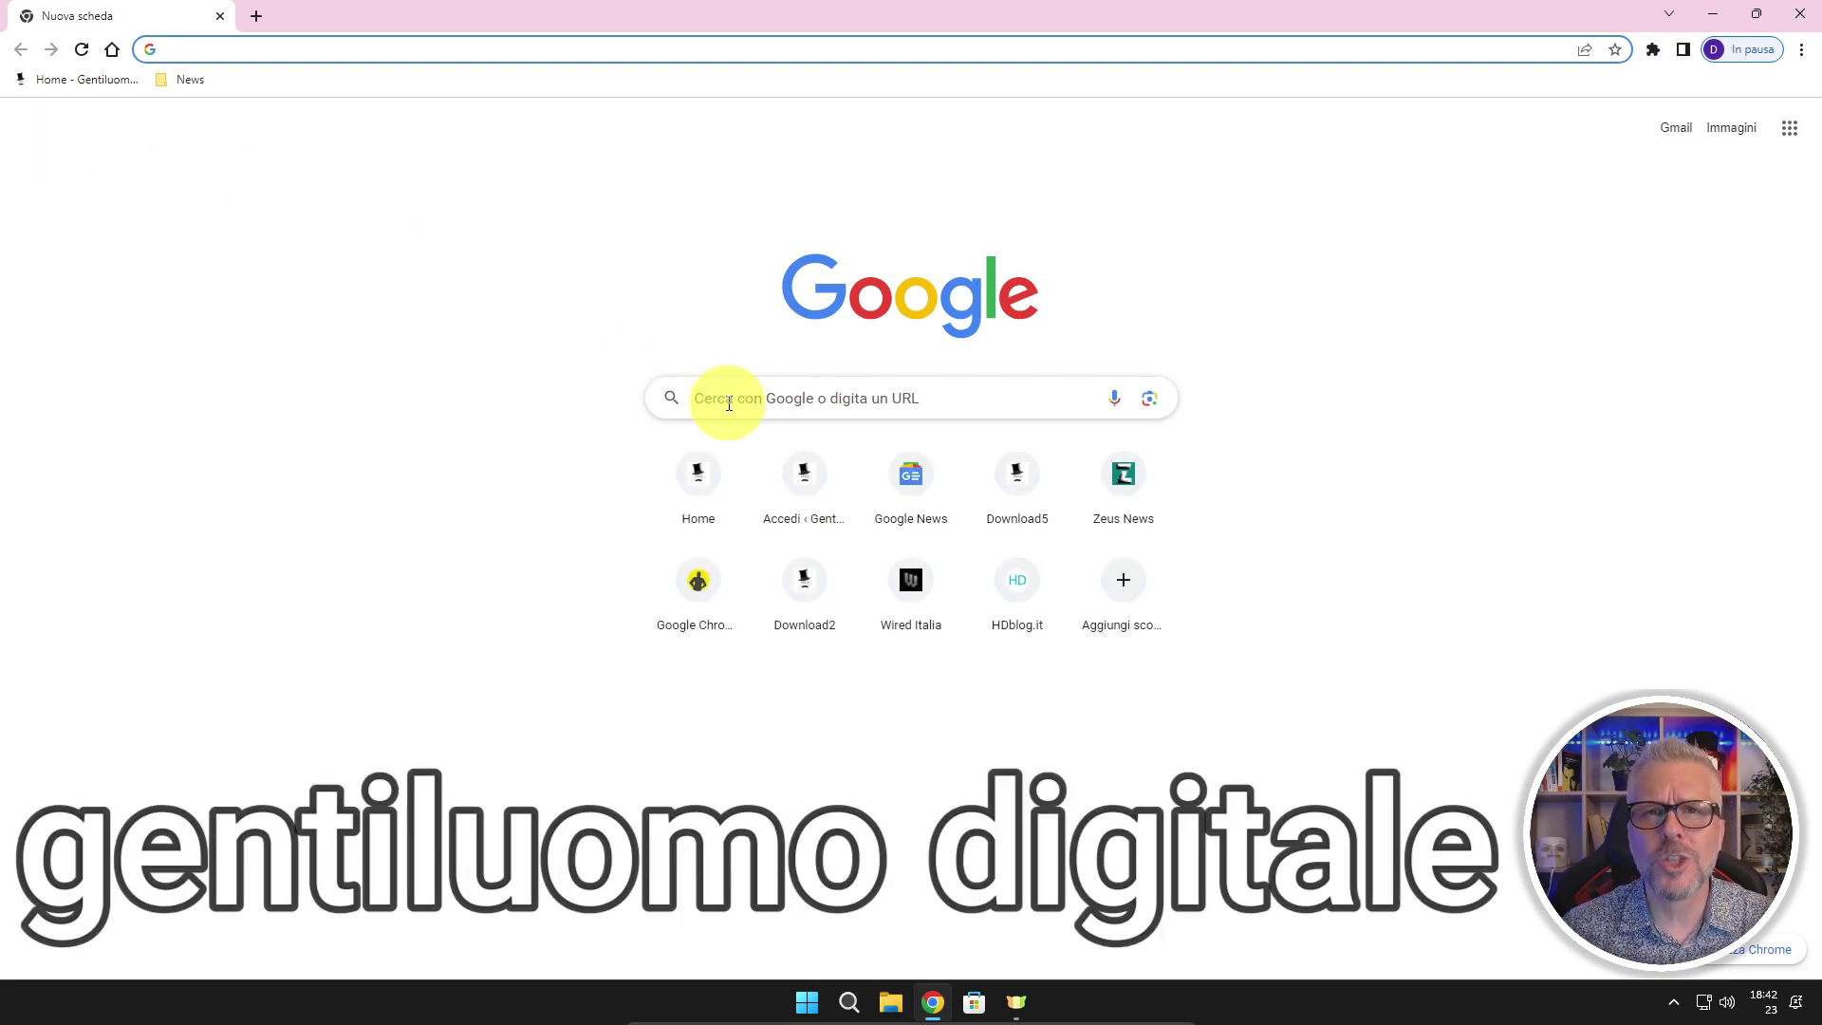
{"action": "type", "text": "gentil"}
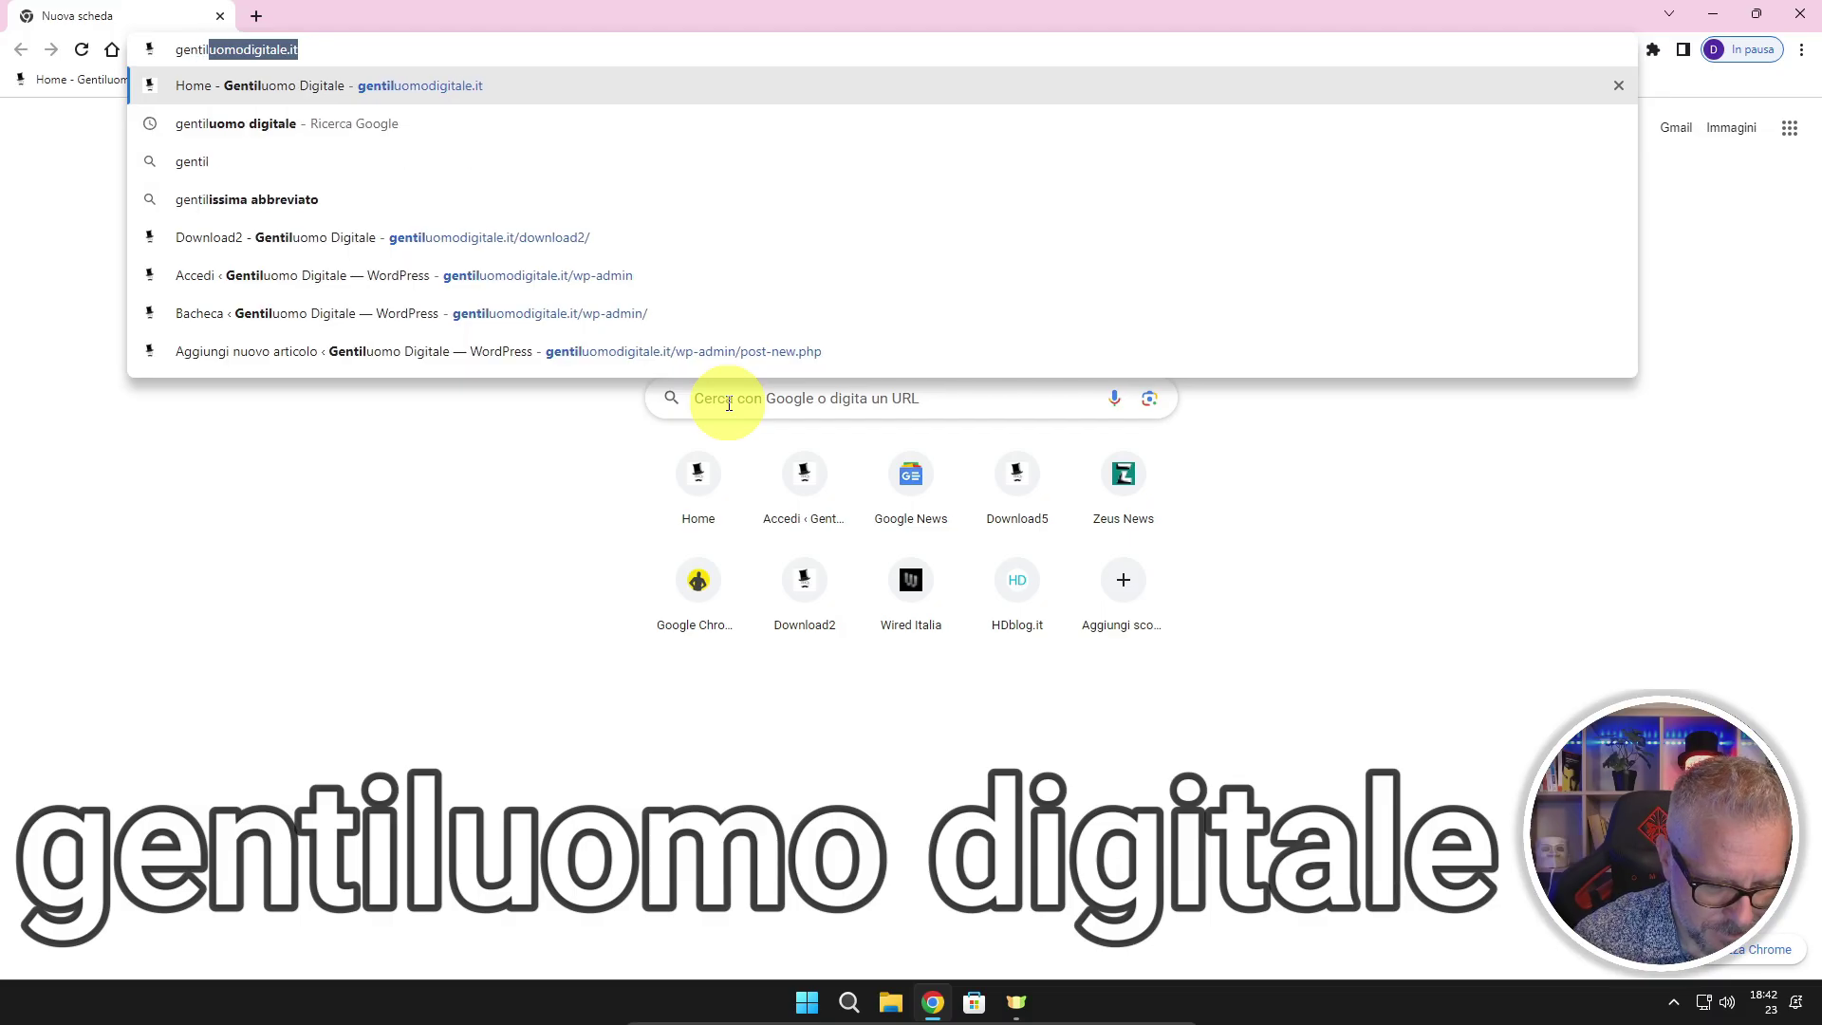
{"action": "type", "text": "uomo digitale"}
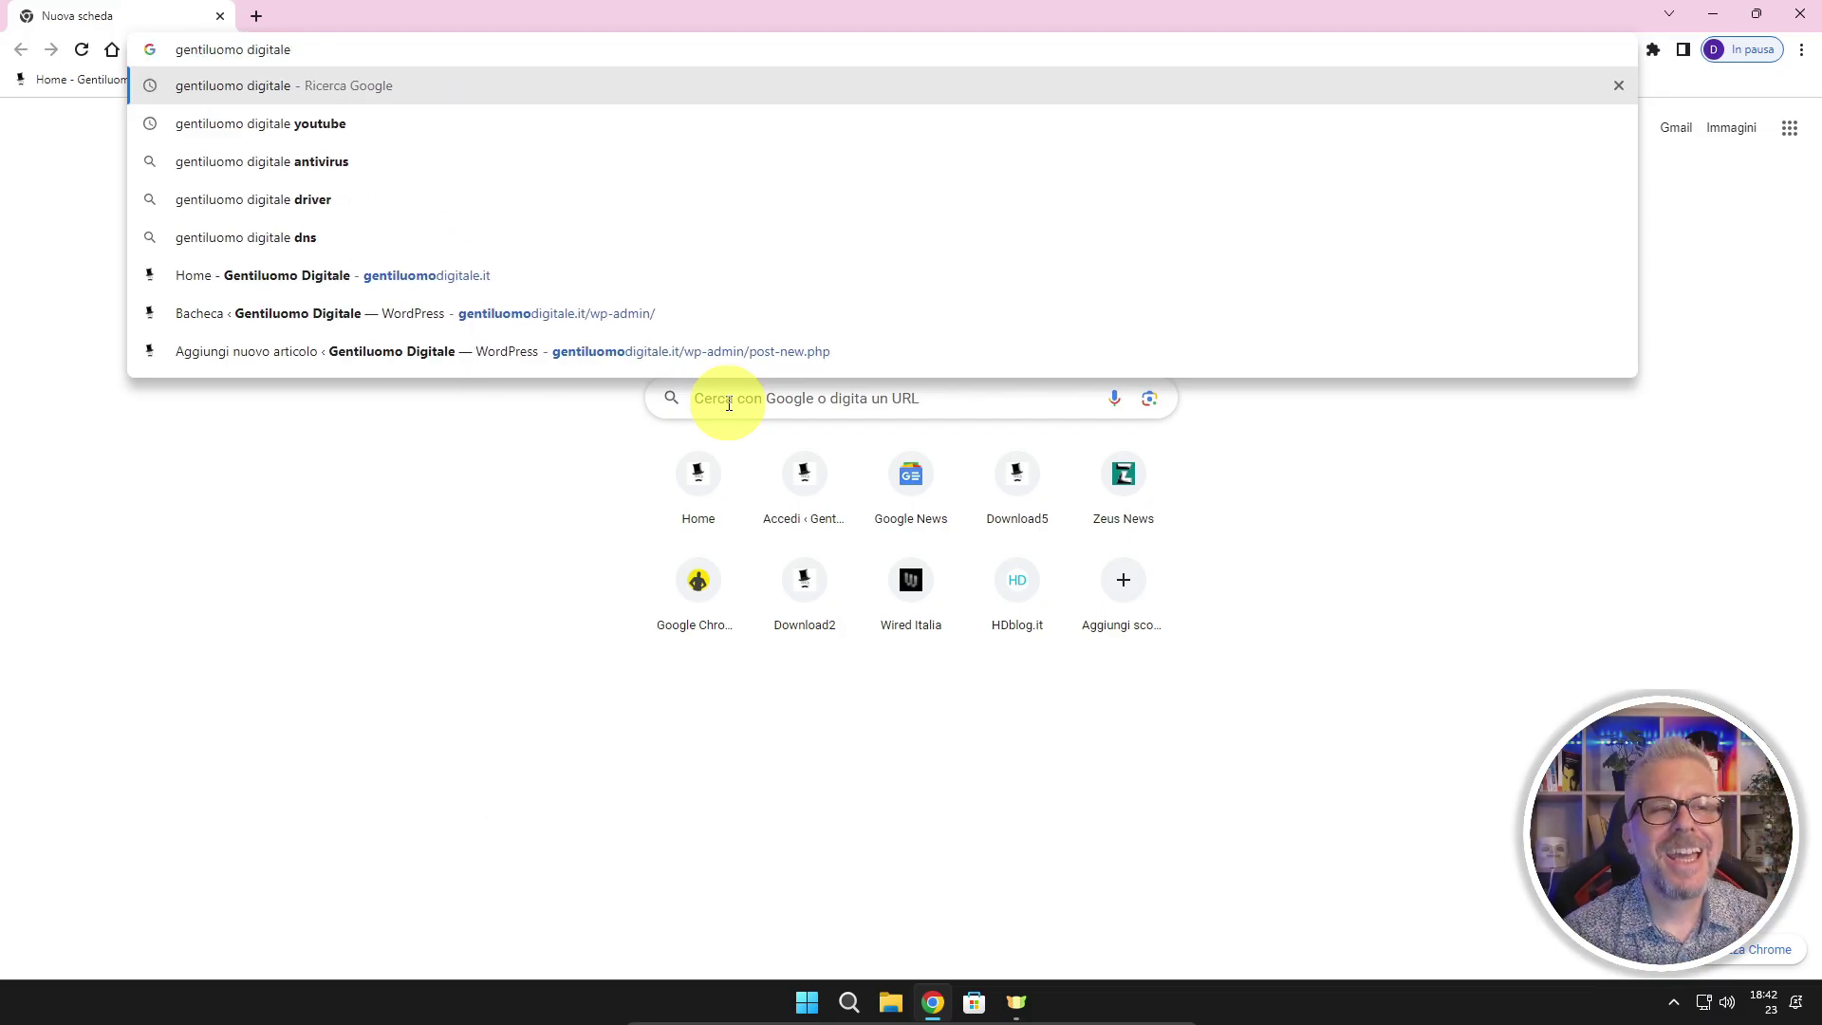
{"action": "key", "text": "Return"}
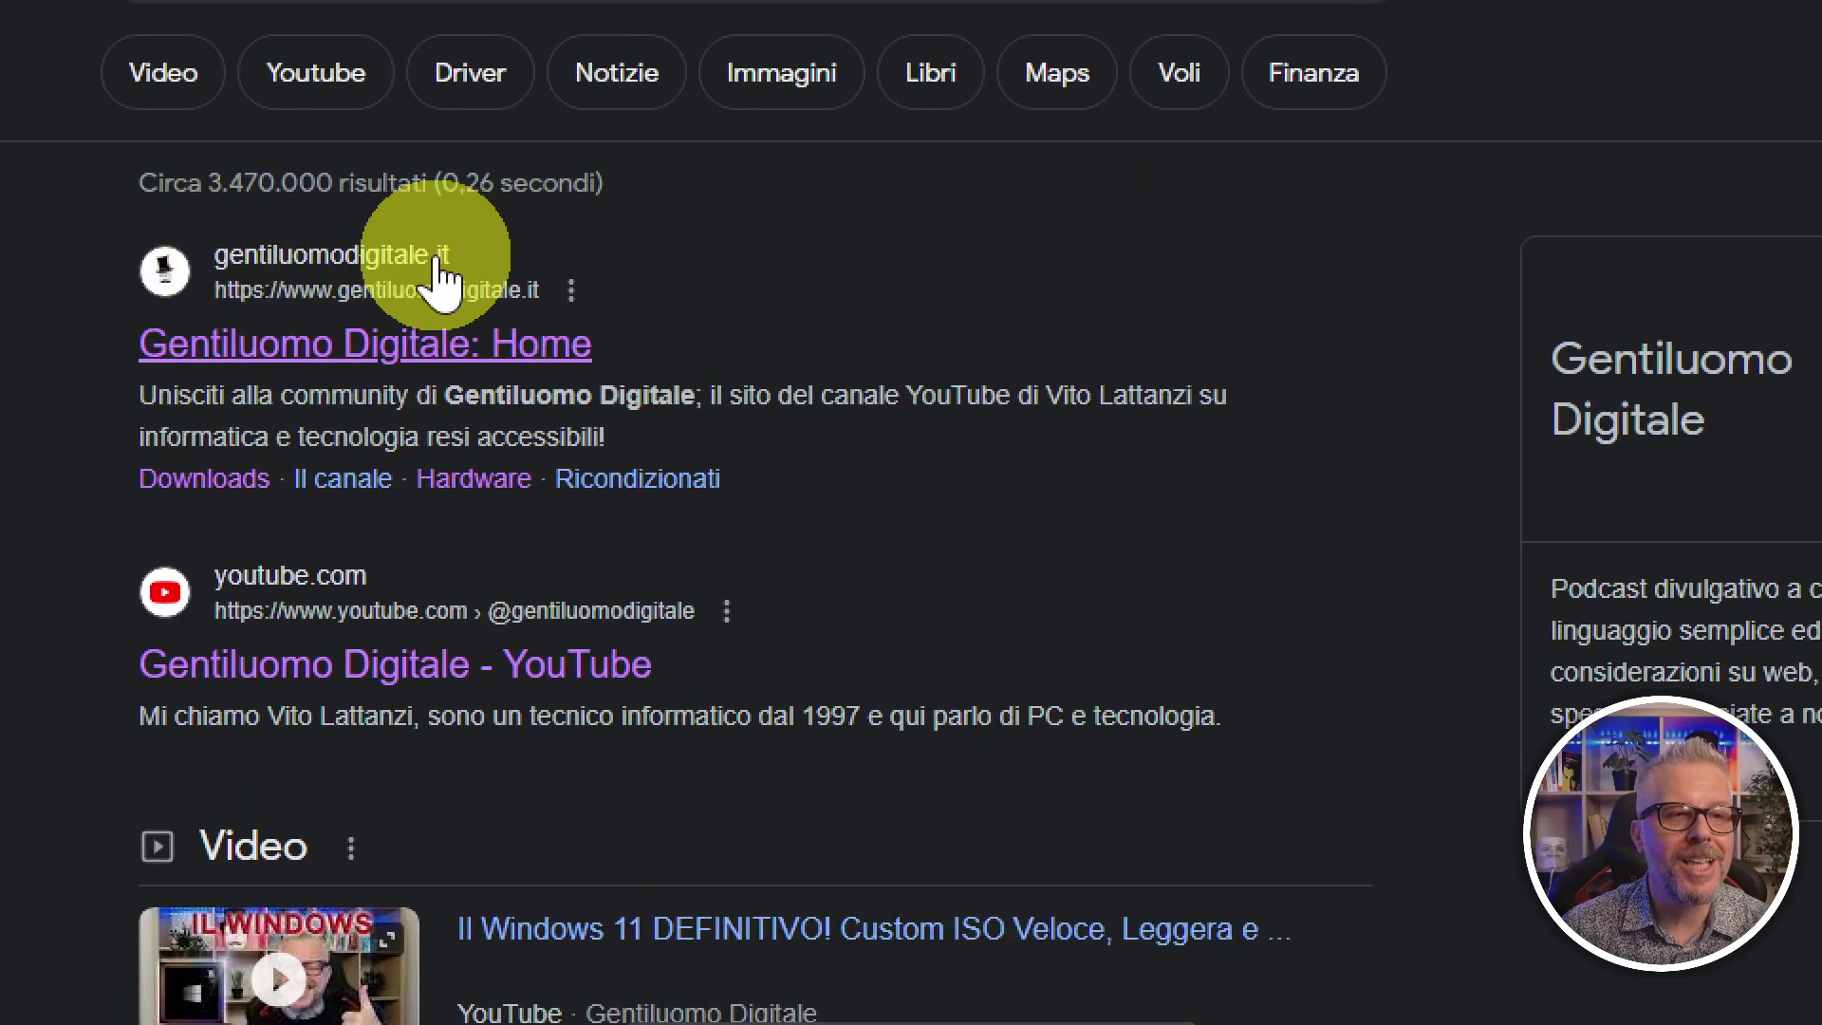
{"action": "left_click", "coordinate": [375, 356]}
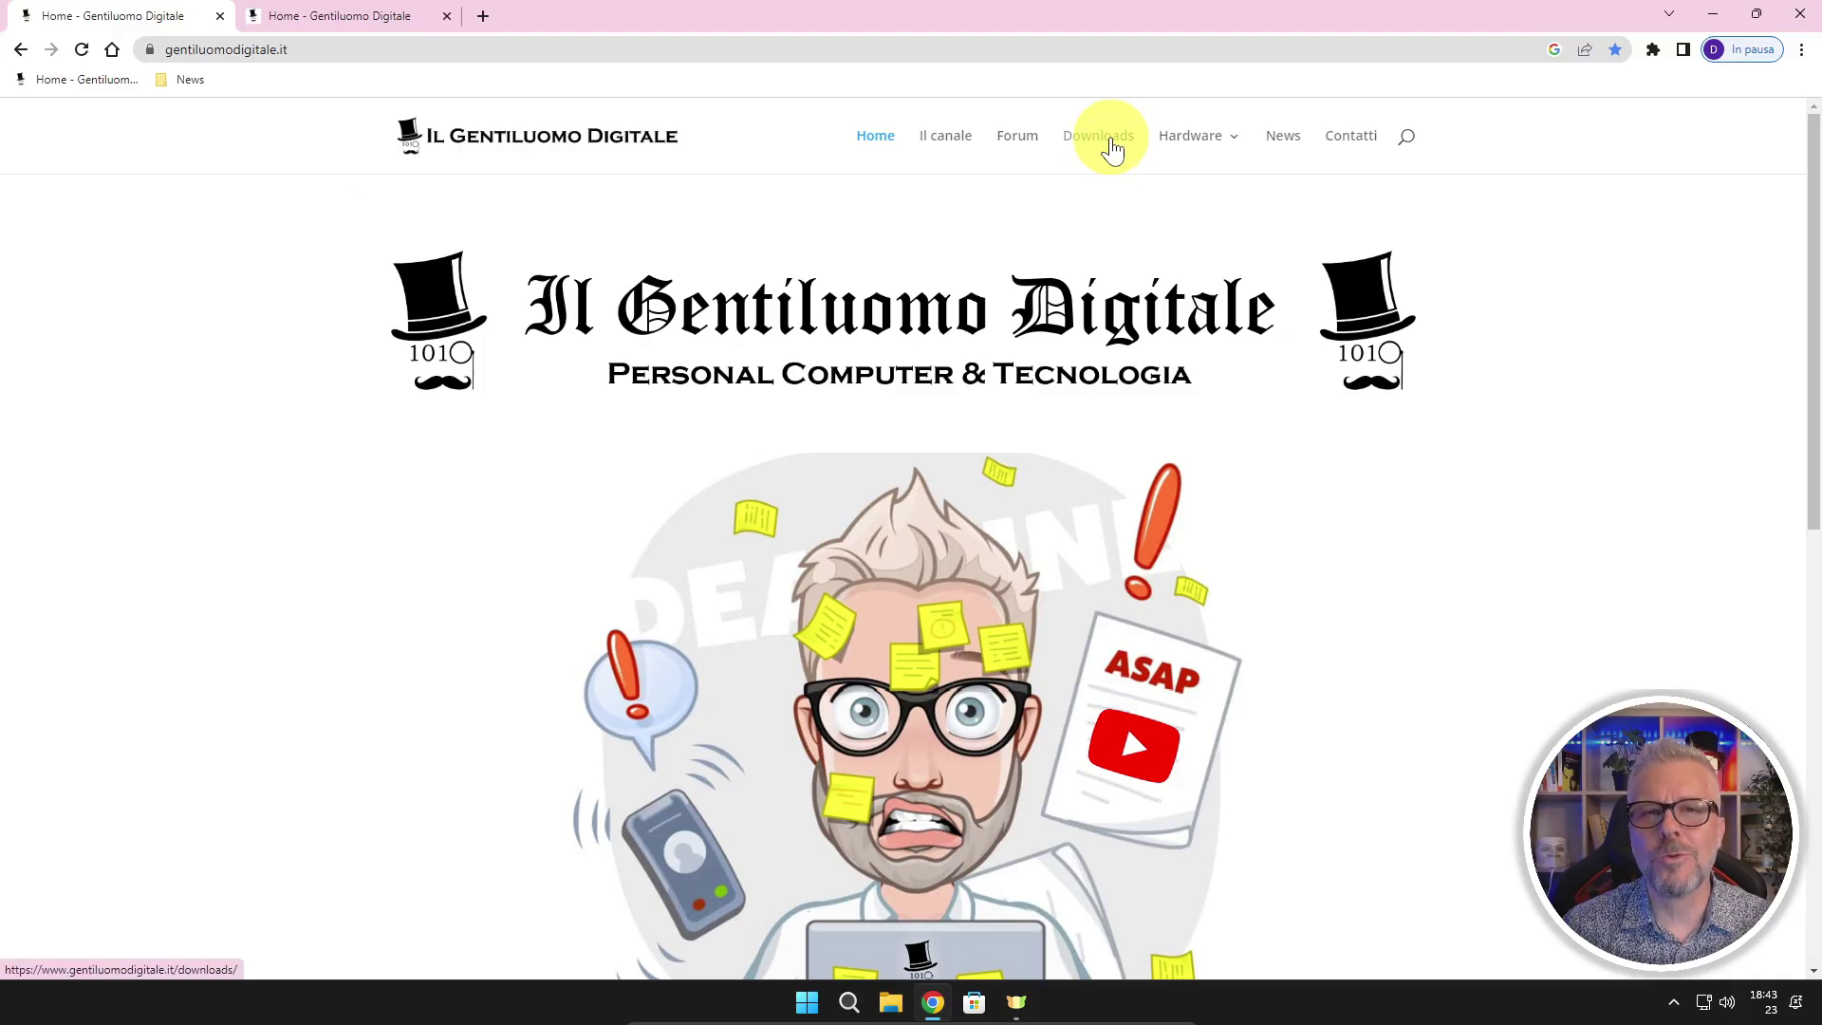
Download ProcessExplorer.zip and TCPView.zip from the Downloads section of the Gentiluomo Digitale site
{"action": "left_click", "coordinate": [1112, 149]}
{"action": "scroll", "coordinate": [513, 142], "scroll_direction": "down", "scroll_amount": 4}
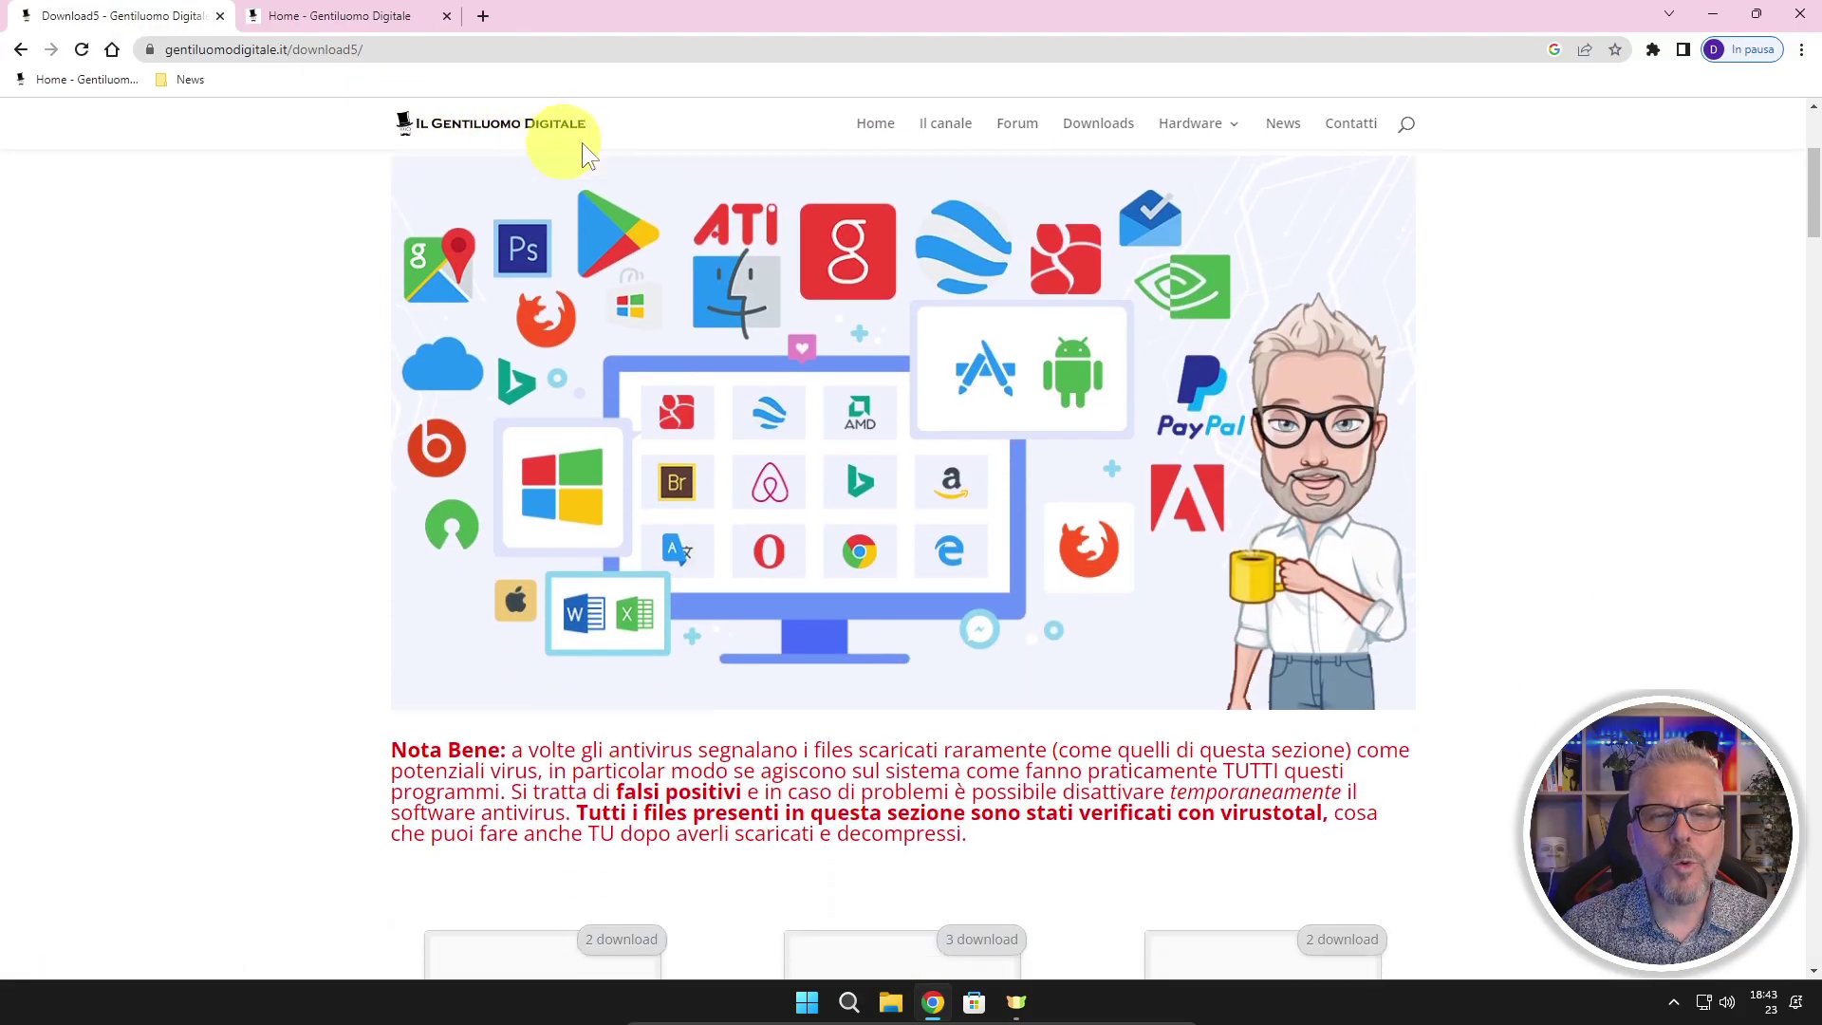
{"action": "scroll", "coordinate": [683, 148], "scroll_direction": "down", "scroll_amount": 7}
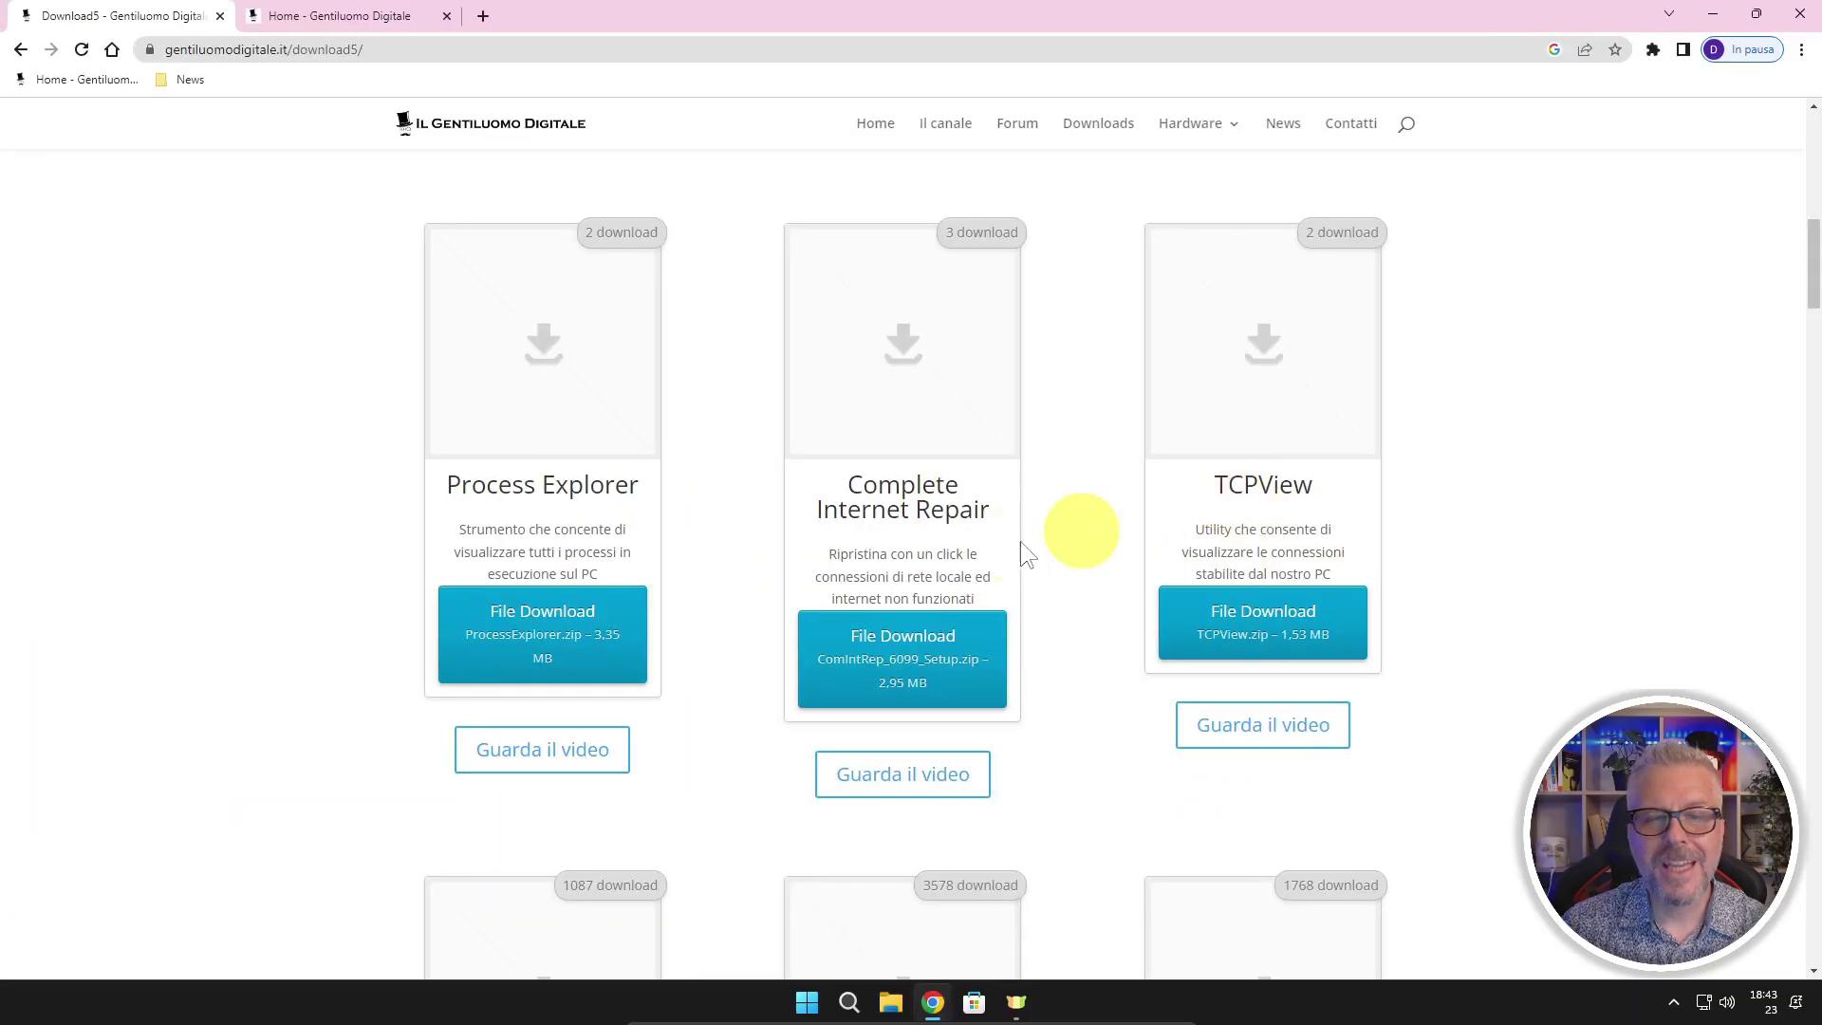
{"action": "left_click", "coordinate": [531, 638]}
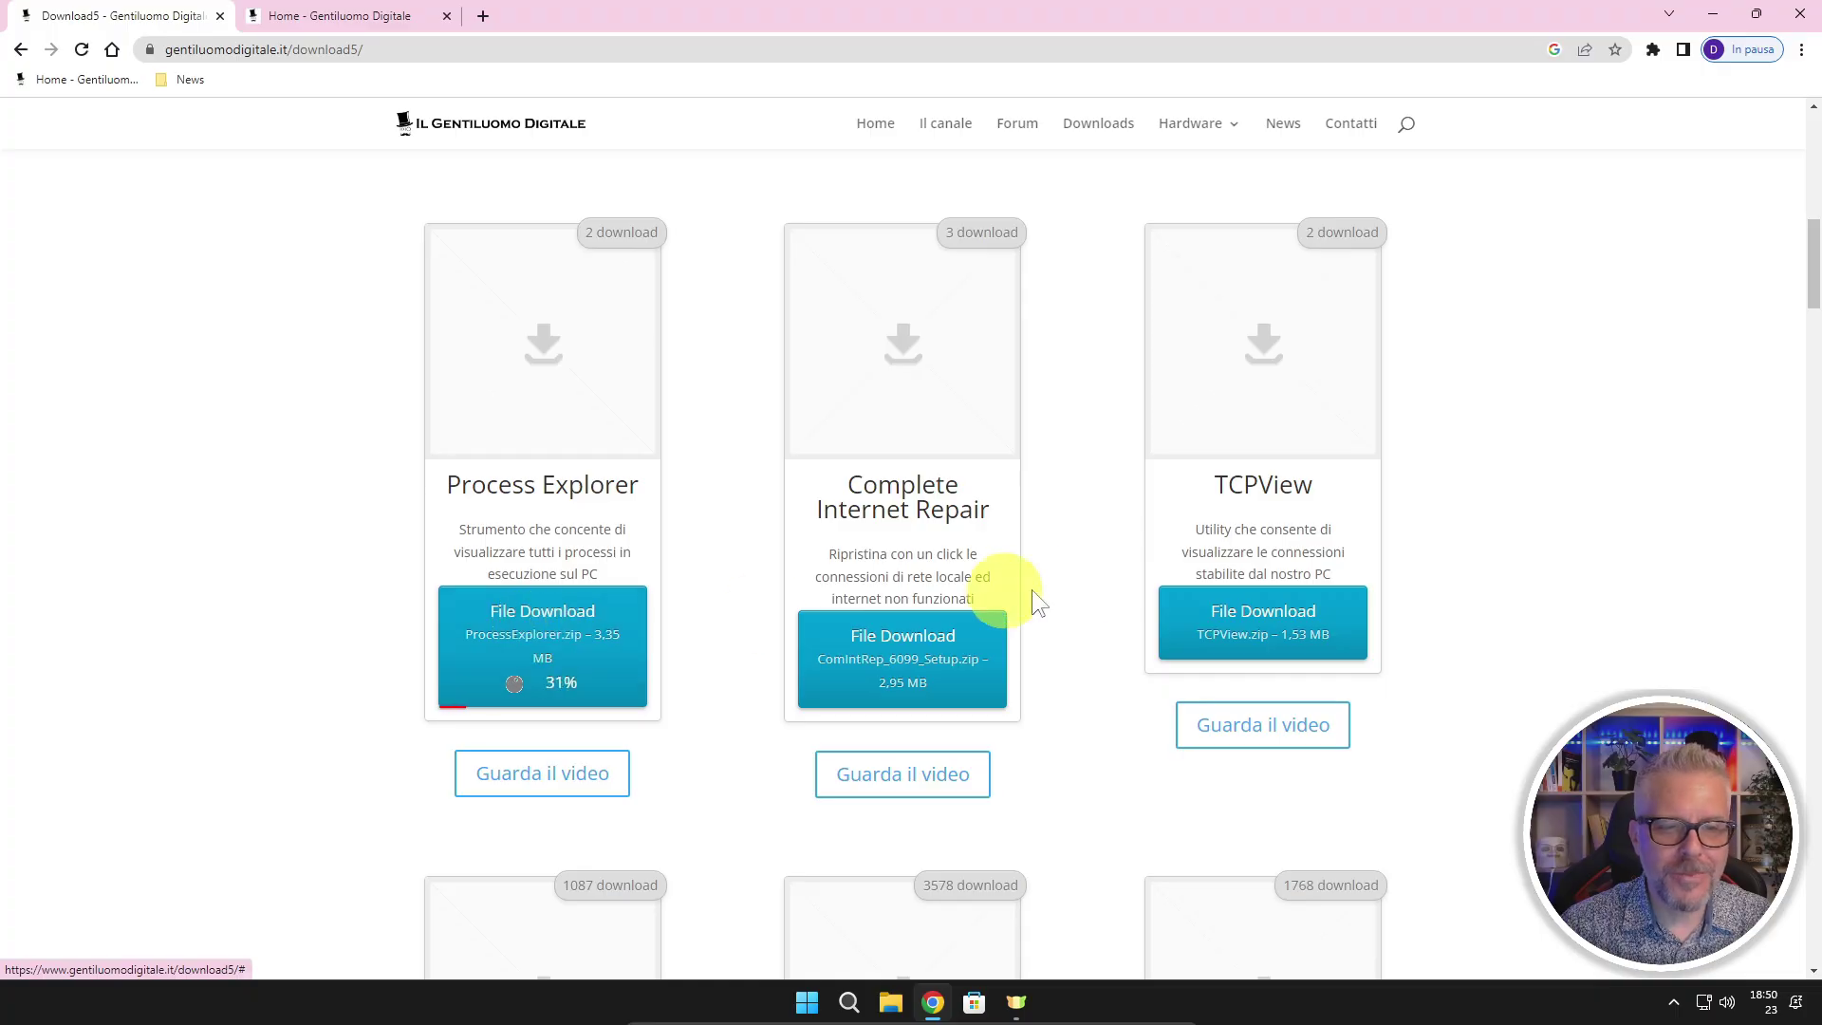
{"action": "left_click", "coordinate": [1259, 627]}
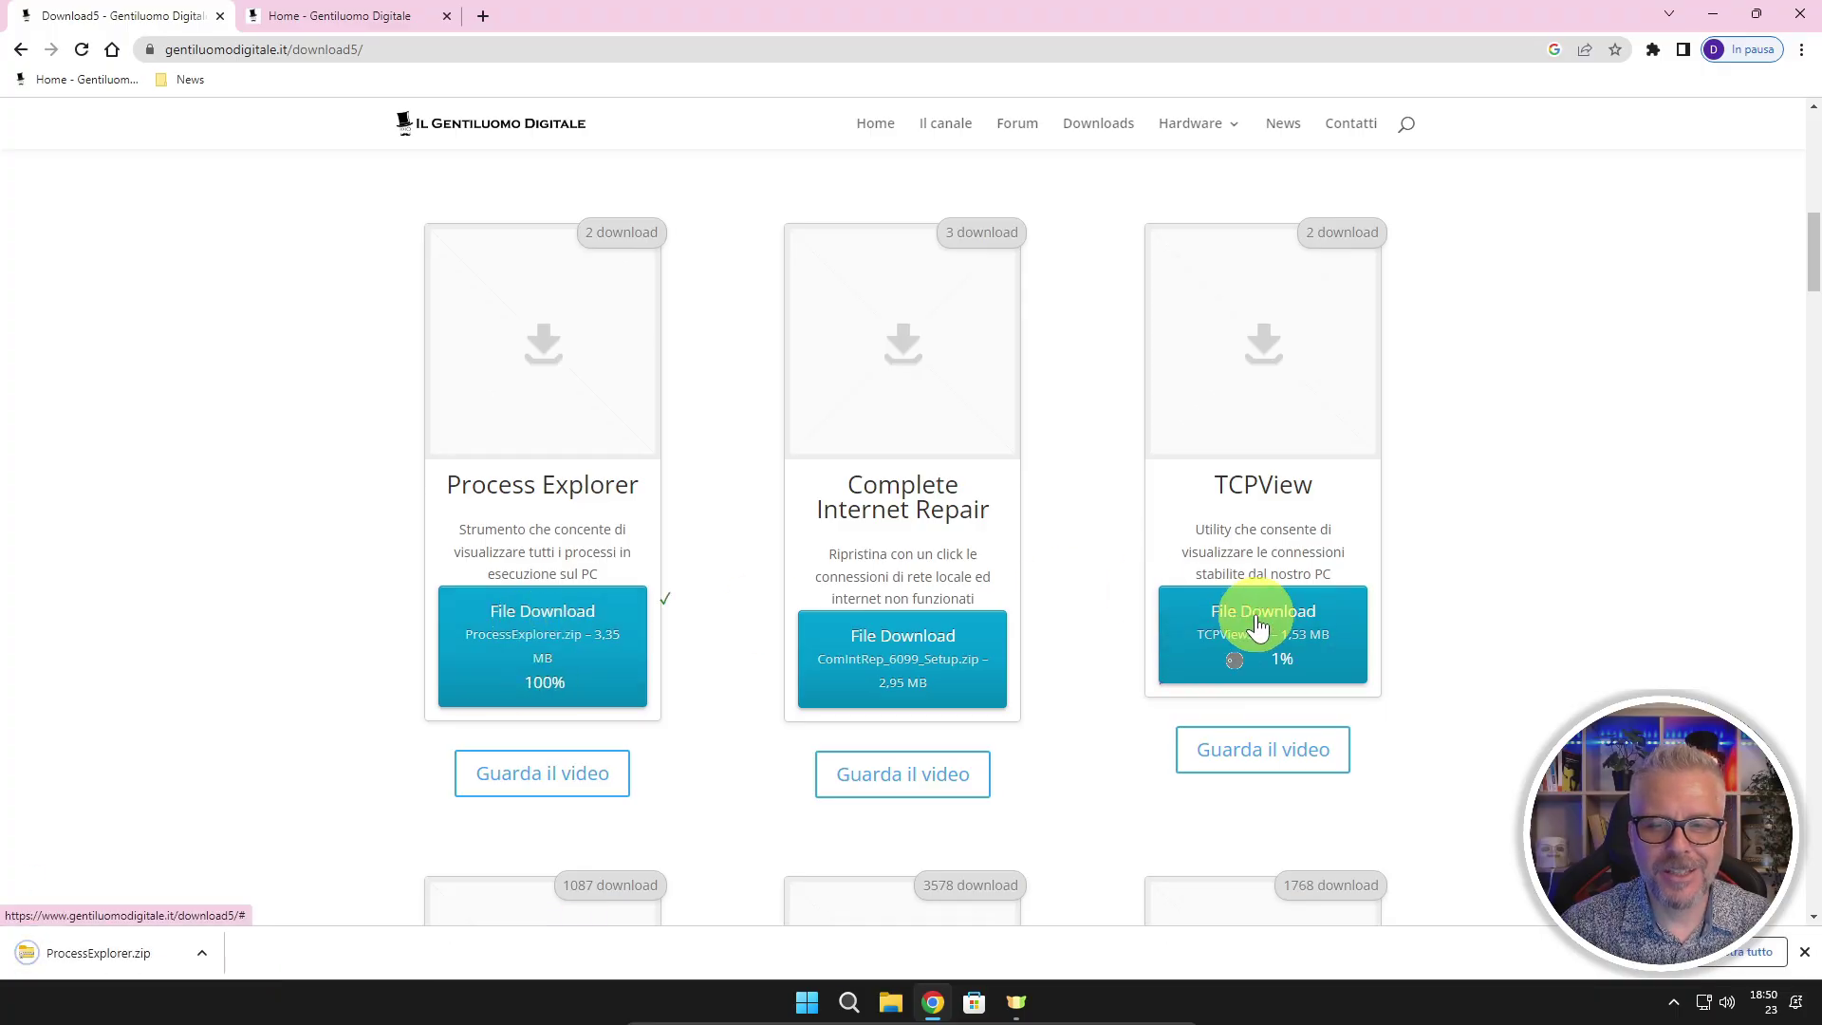
{"action": "left_click", "coordinate": [501, 690]}
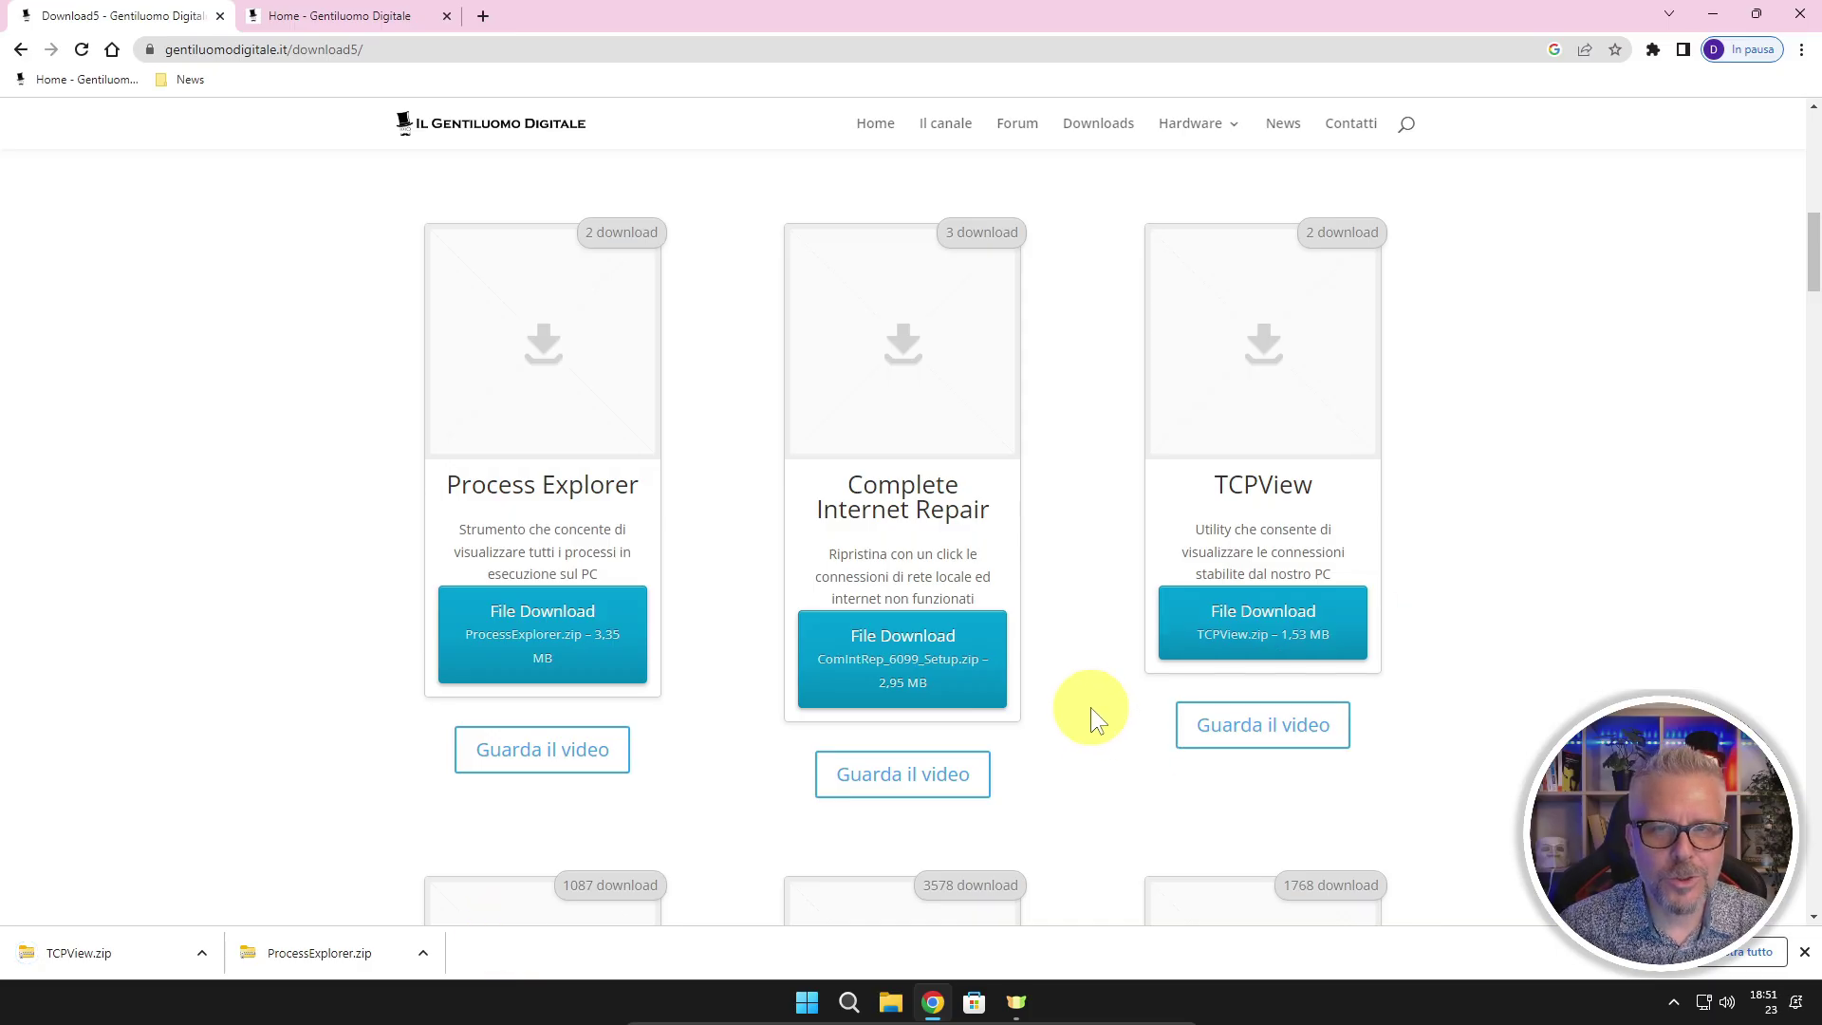
Open the downloaded TCPView.zip, copy tcpview64 from it to the desktop and close the archive window
{"action": "left_click", "coordinate": [93, 951]}
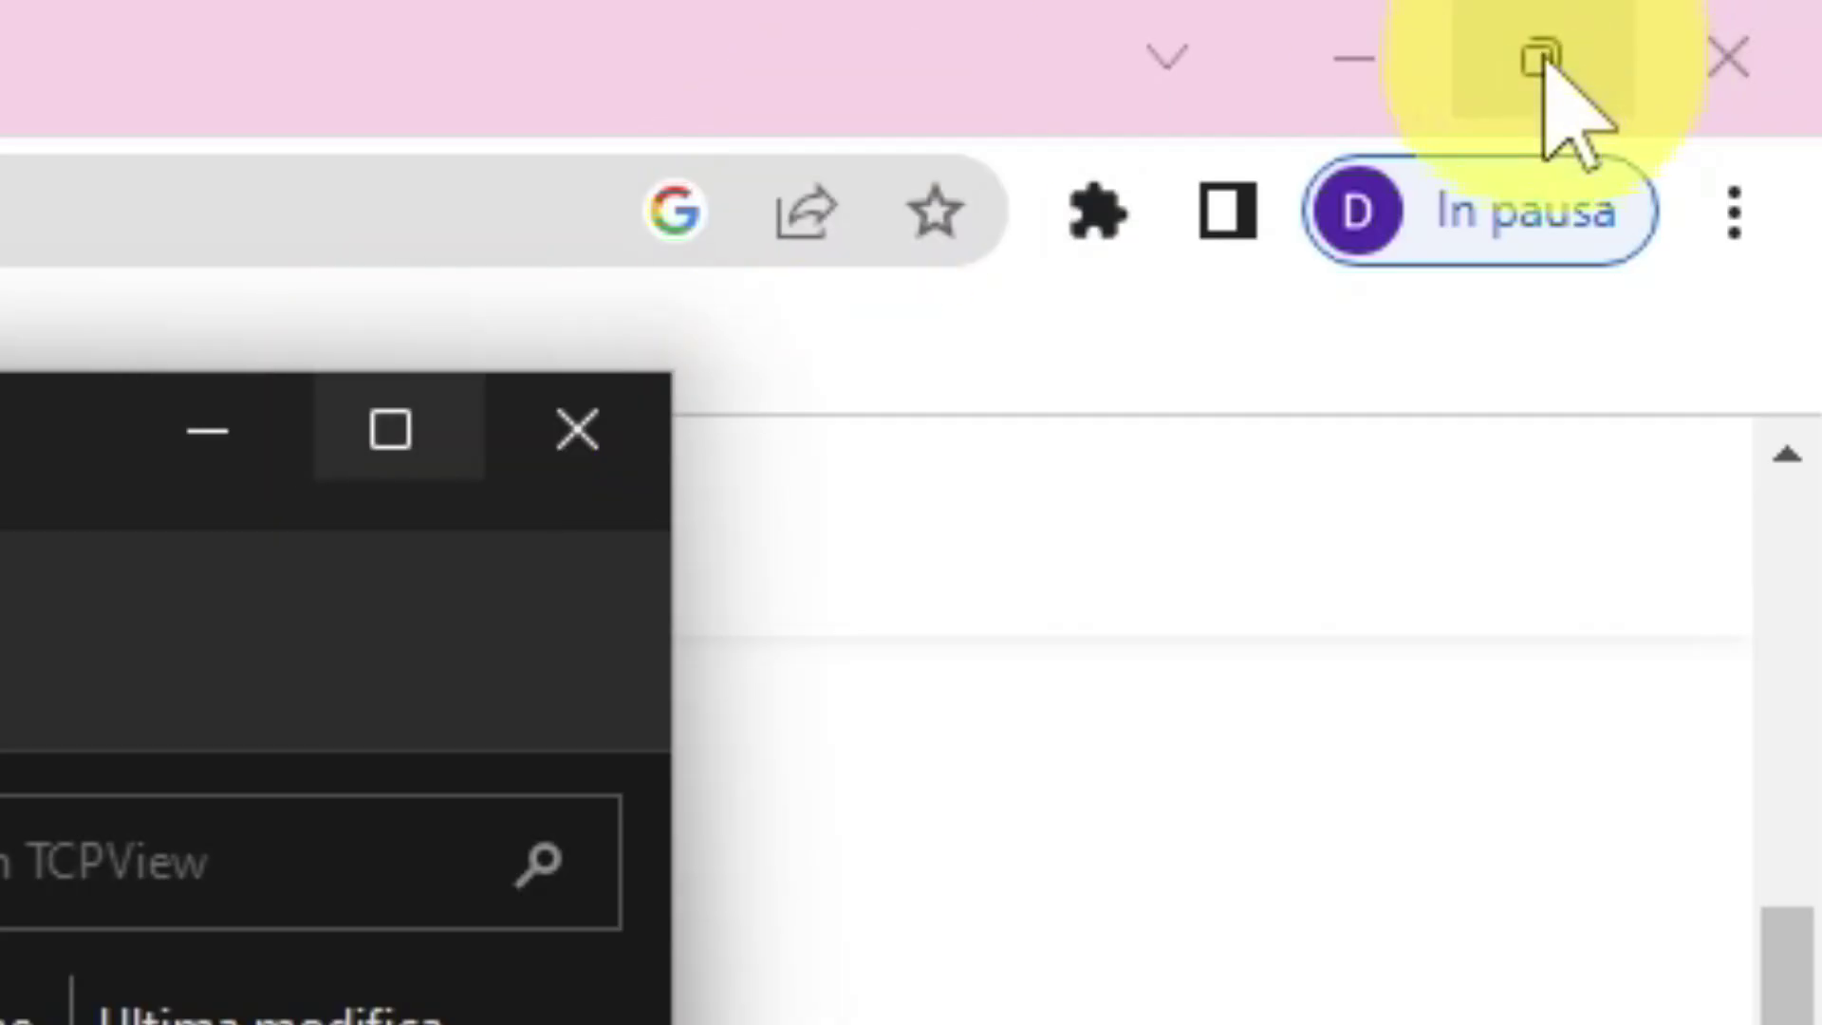
{"action": "left_click", "coordinate": [1541, 59]}
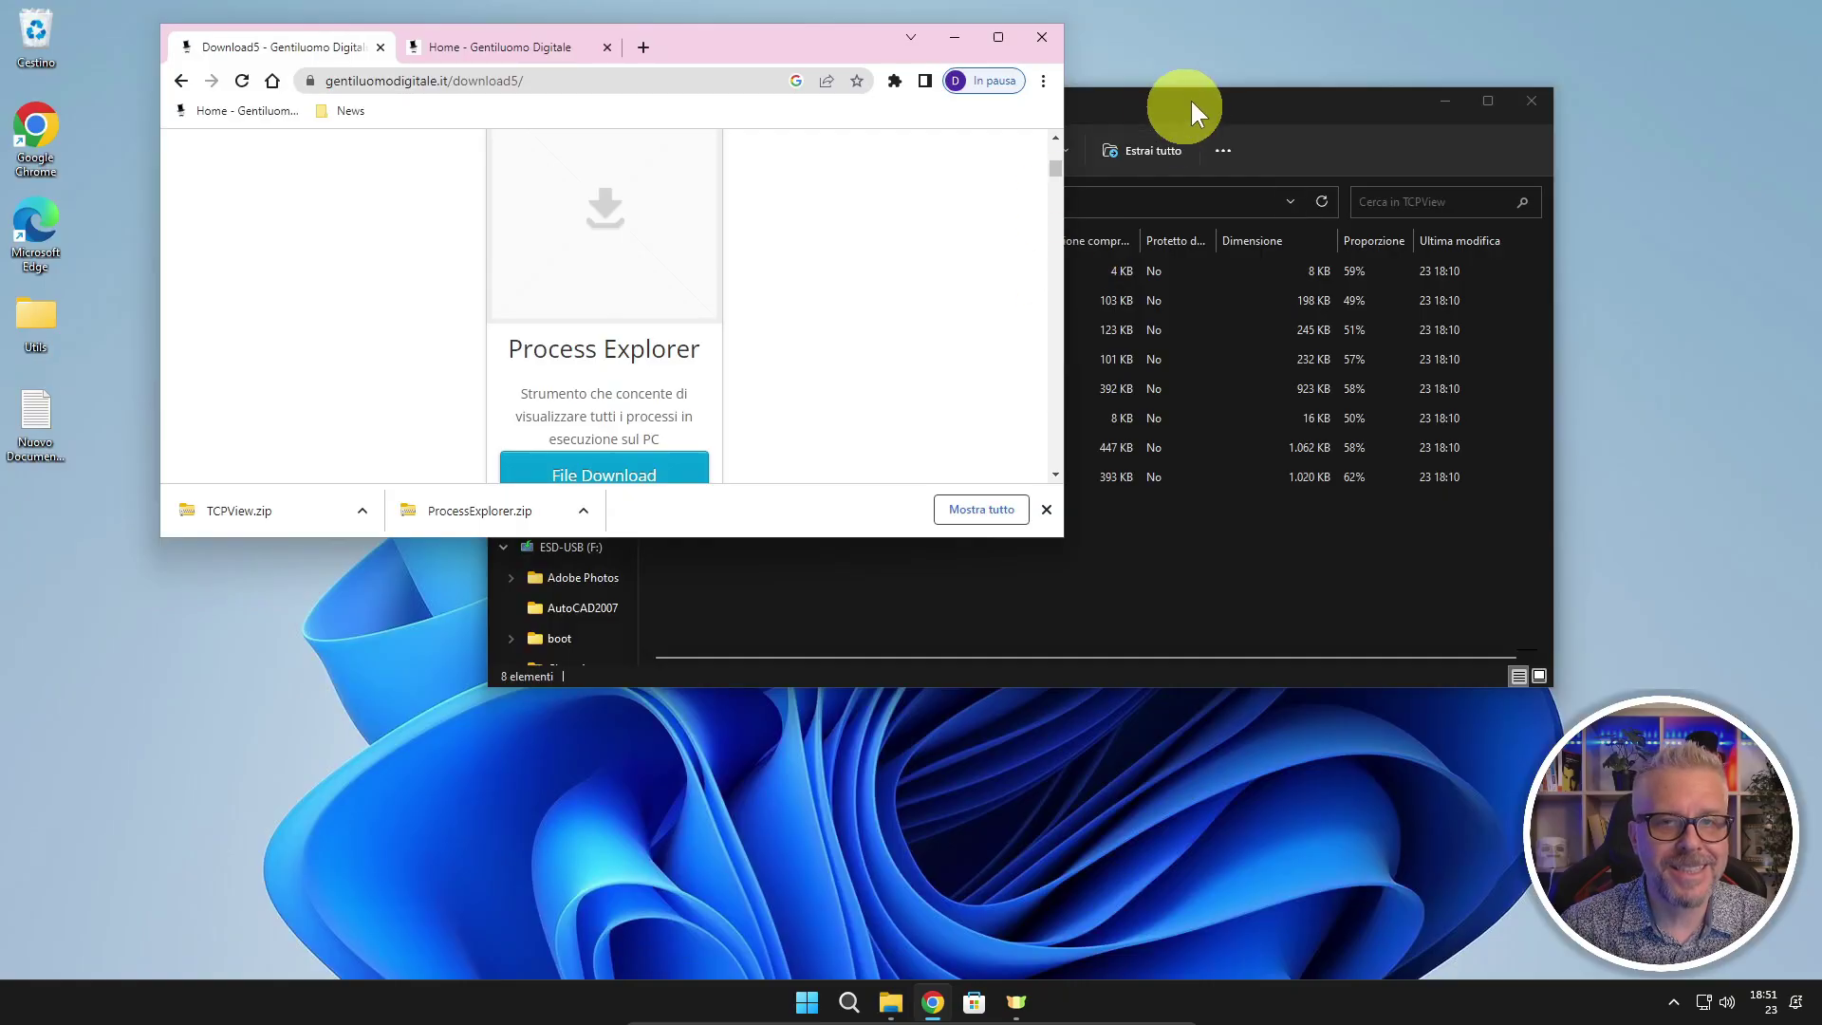
{"action": "left_click", "coordinate": [1192, 102]}
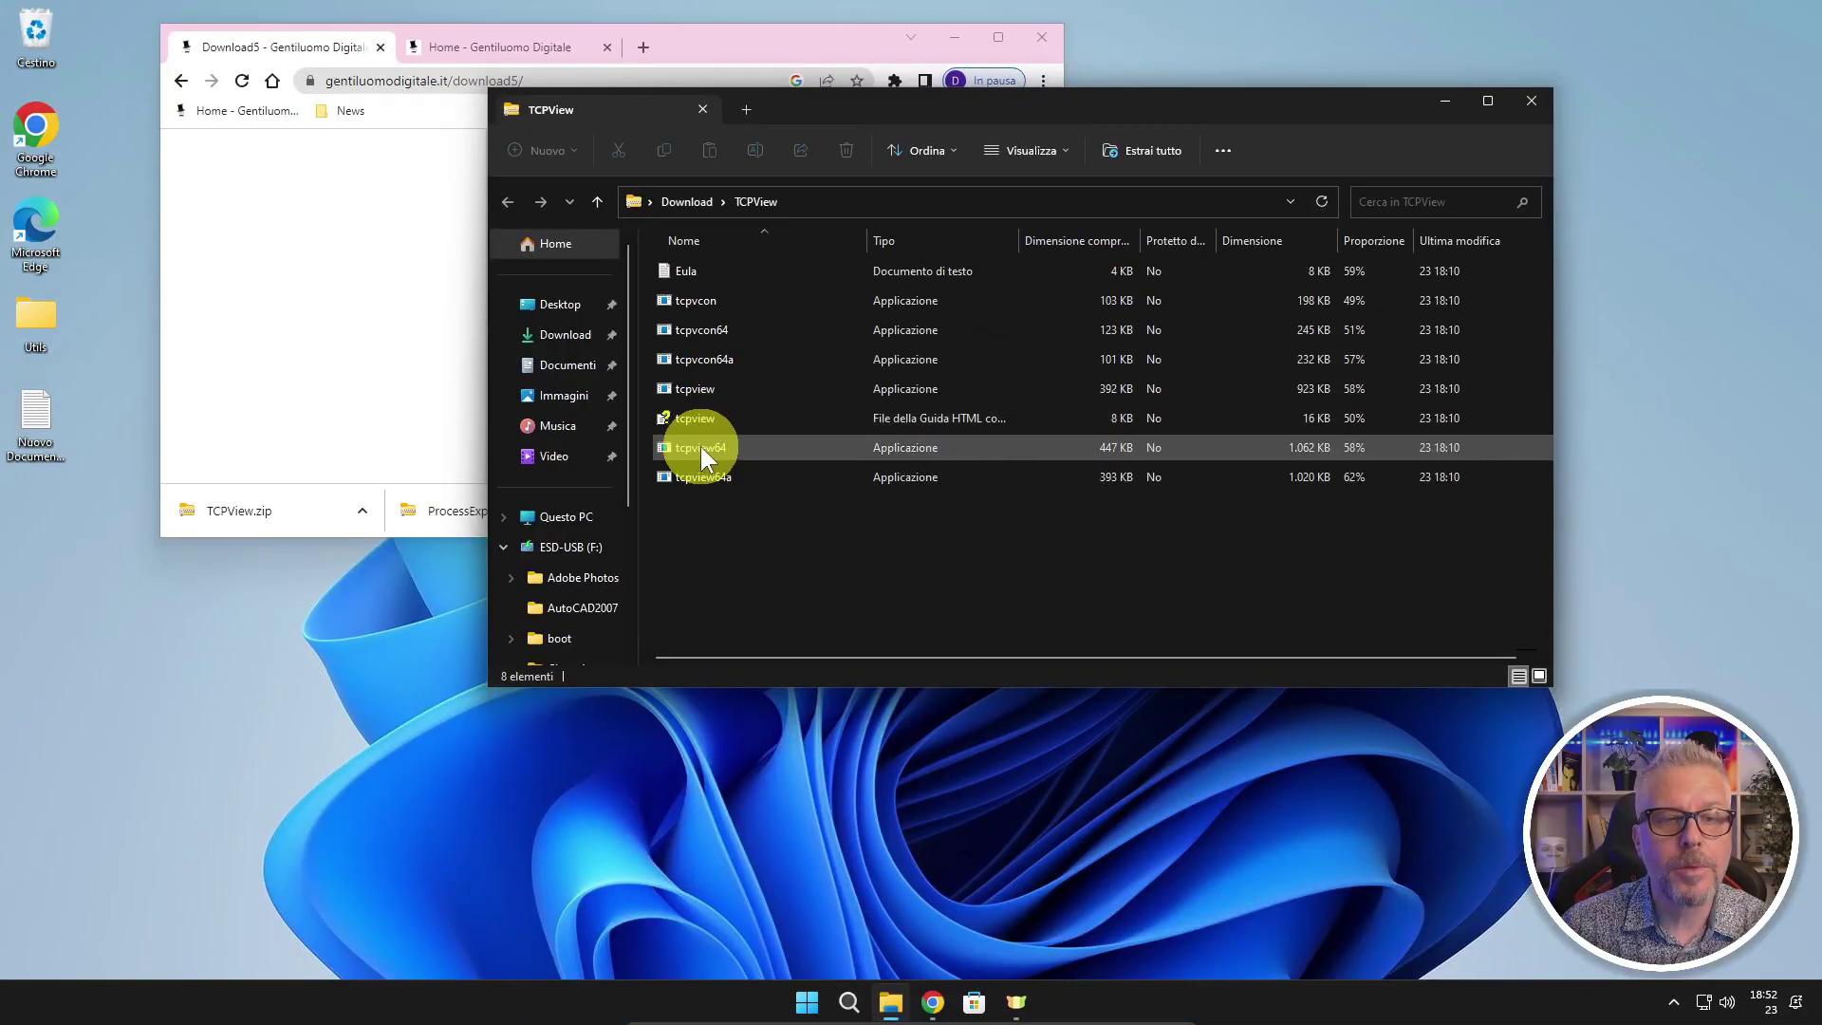
{"action": "left_click_drag", "start_coordinate": [698, 447], "coordinate": [36, 517]}
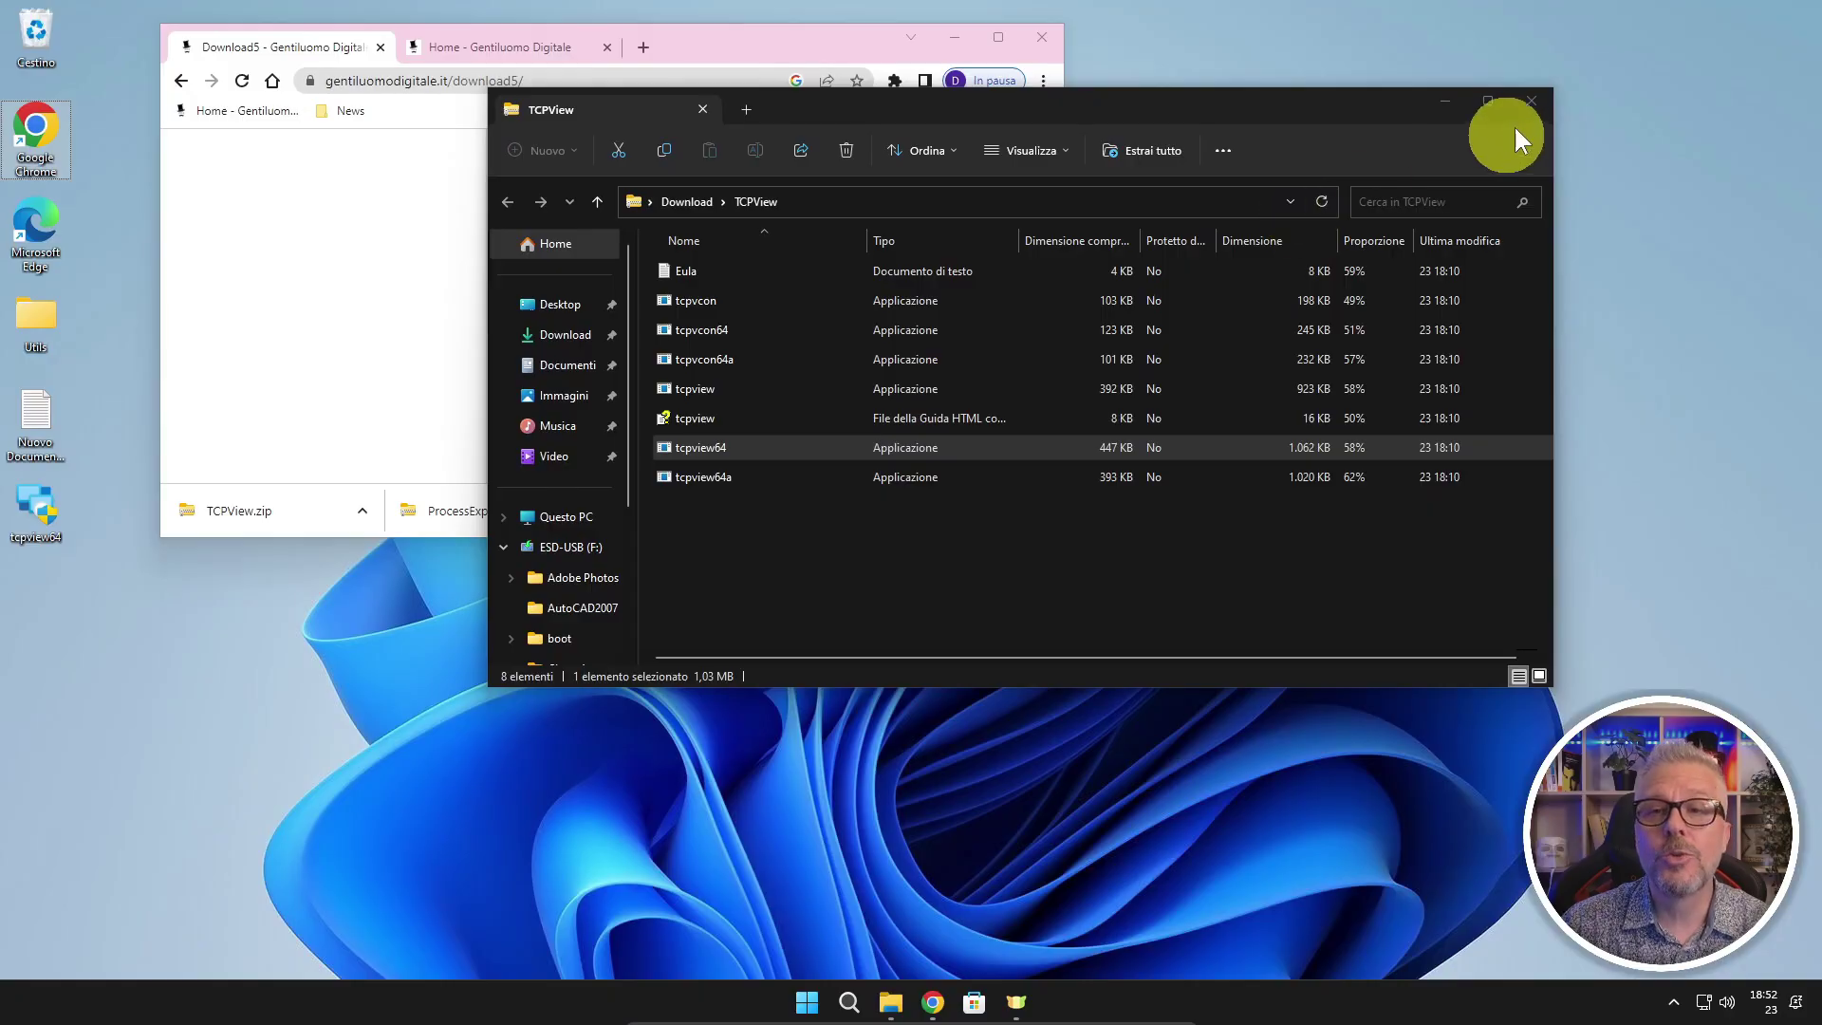
{"action": "left_click", "coordinate": [1532, 97]}
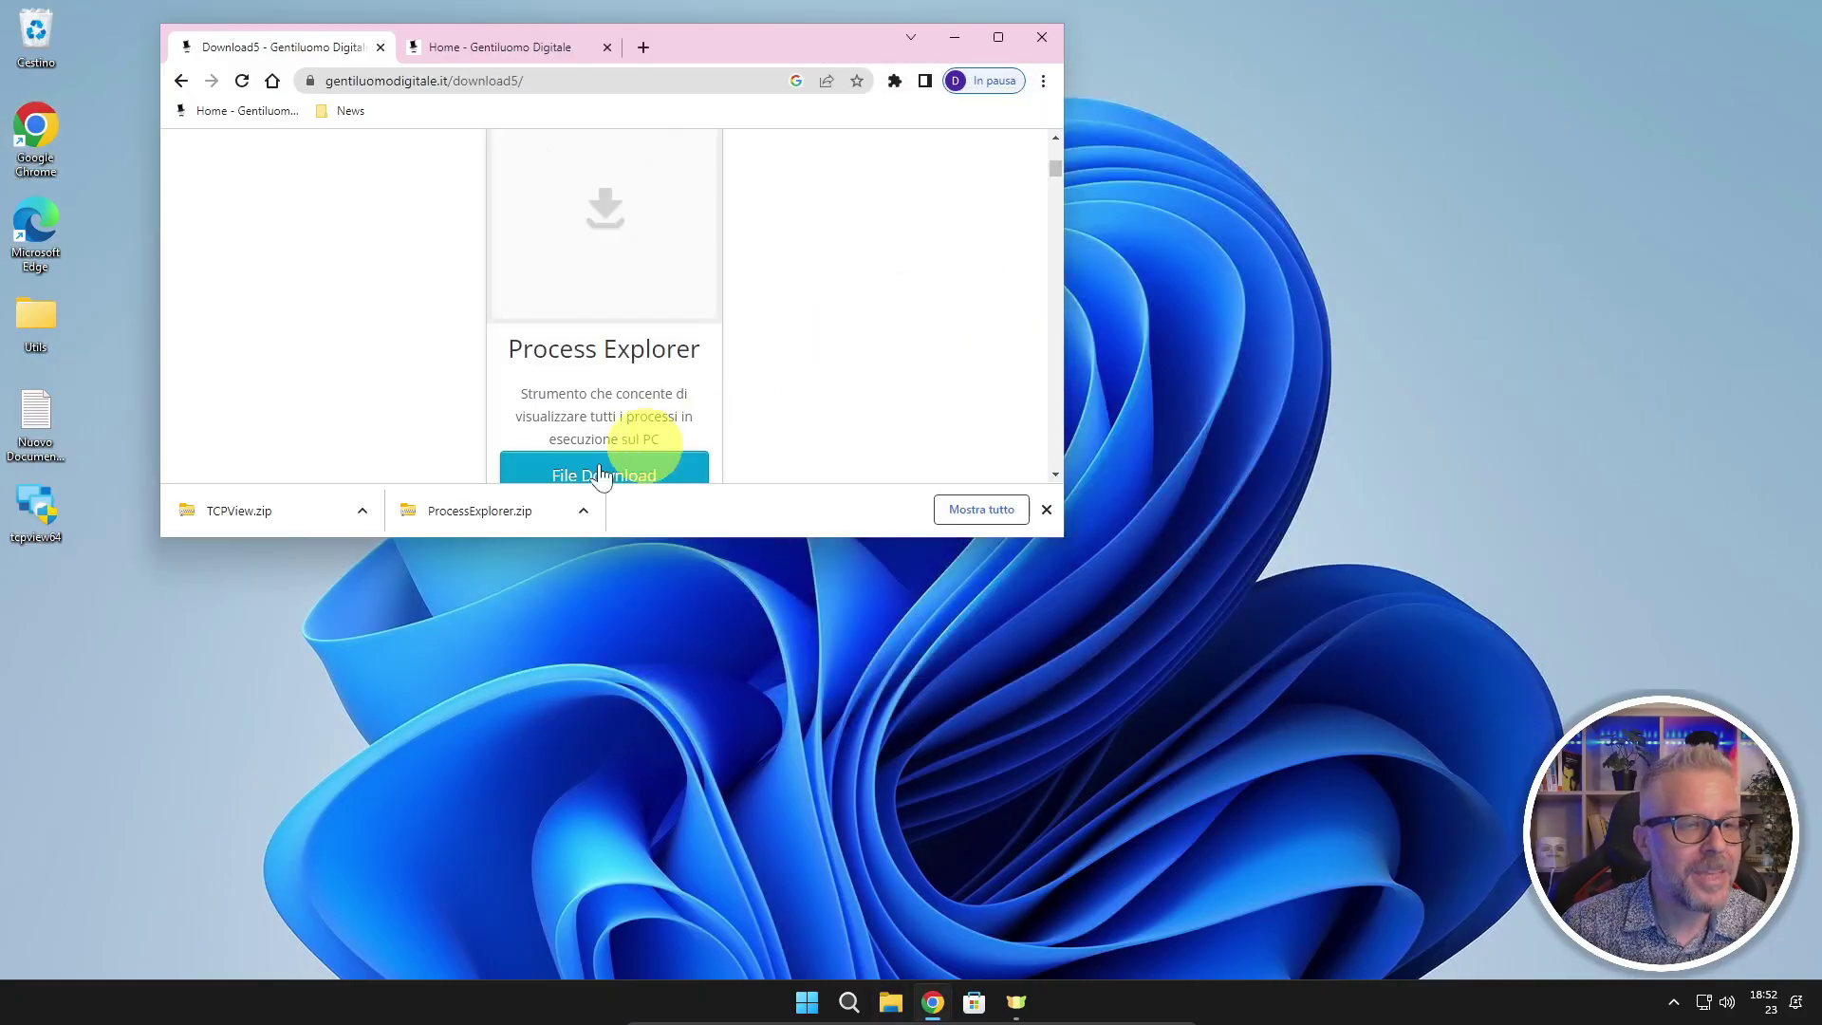
Open the downloaded ProcessExplorer.zip, copy procexp64 to the desktop, and close the archive and browser windows
{"action": "left_click", "coordinate": [465, 511]}
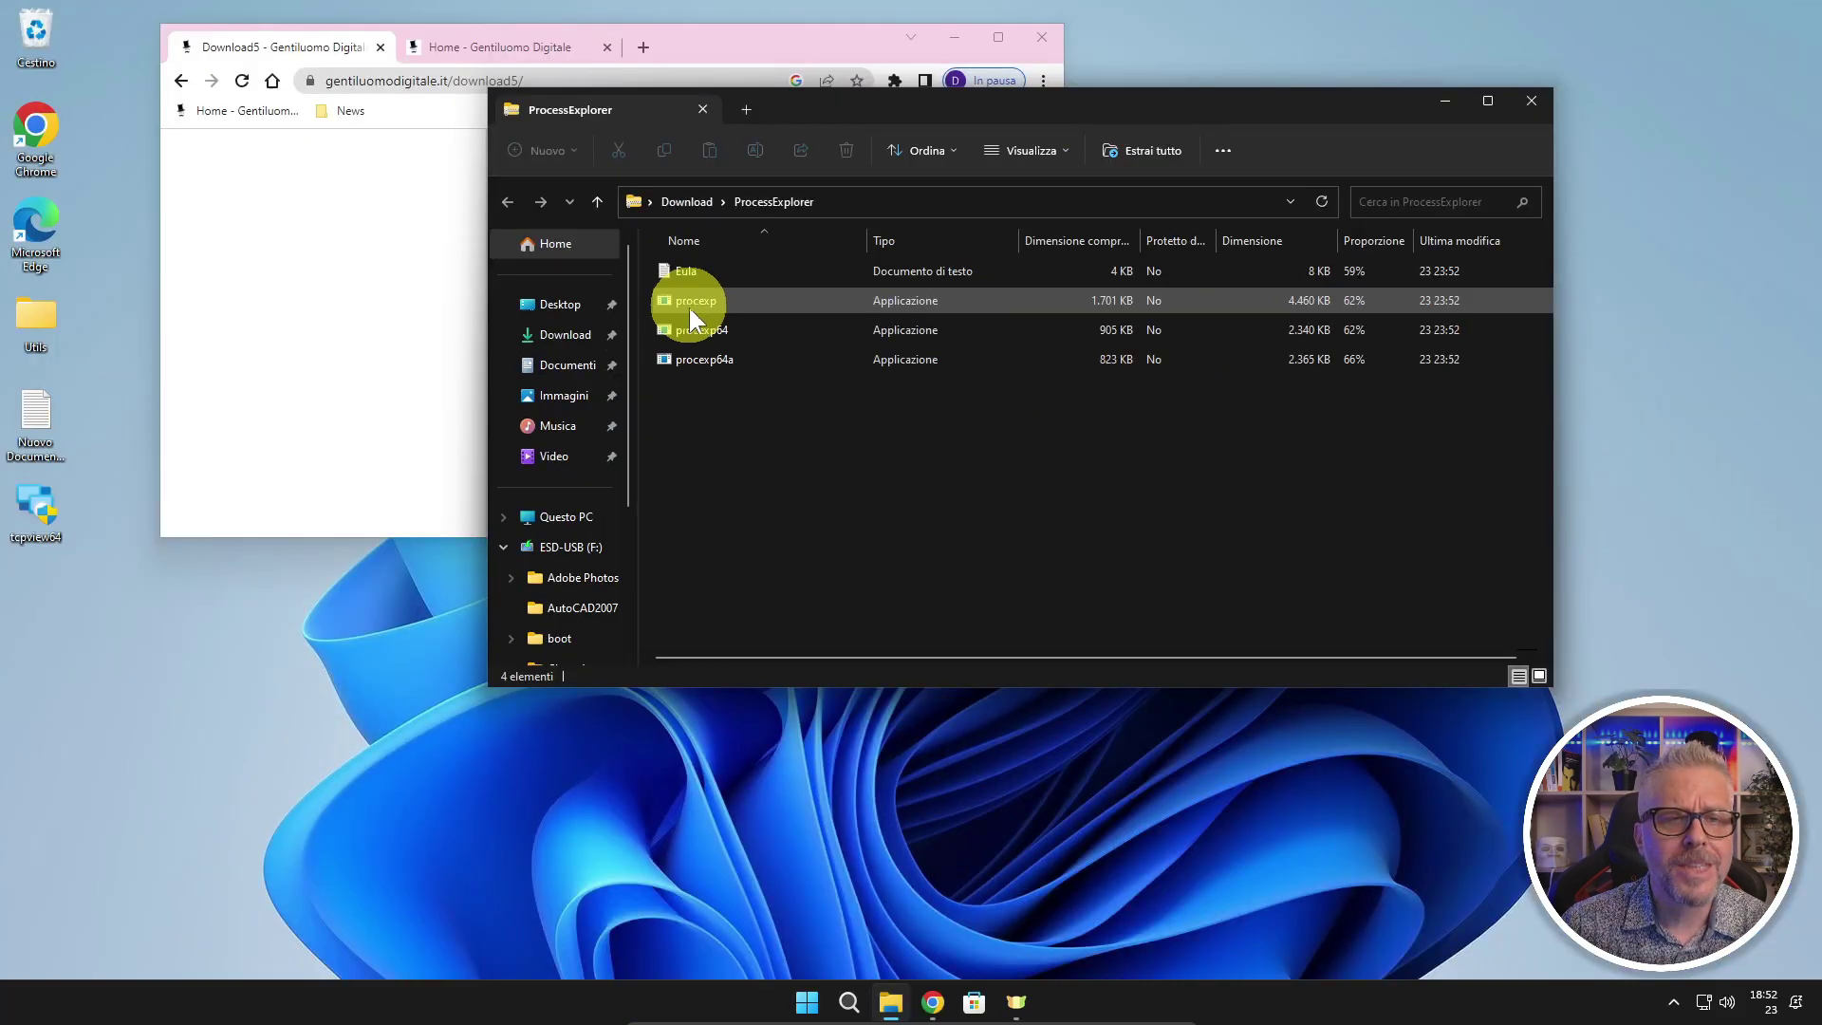
{"action": "left_click", "coordinate": [650, 339]}
{"action": "left_click_drag", "start_coordinate": [780, 410], "coordinate": [36, 591]}
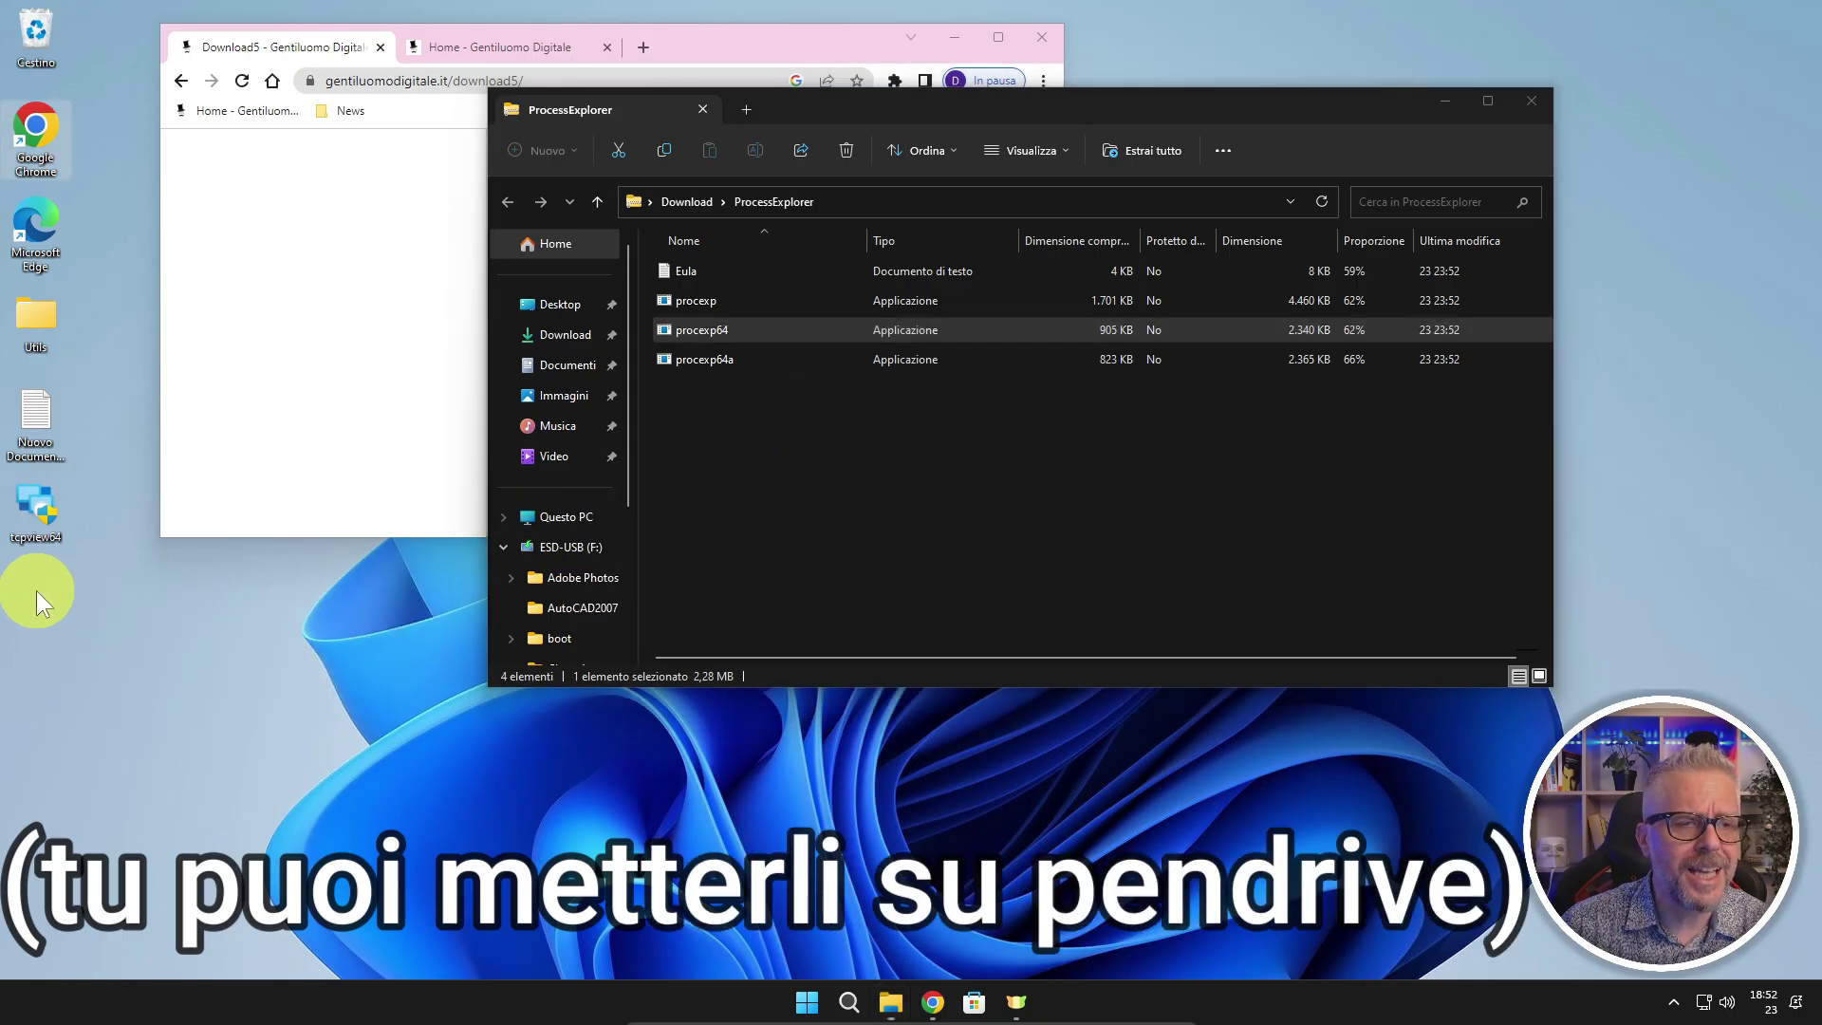
{"action": "left_click", "coordinate": [1532, 99]}
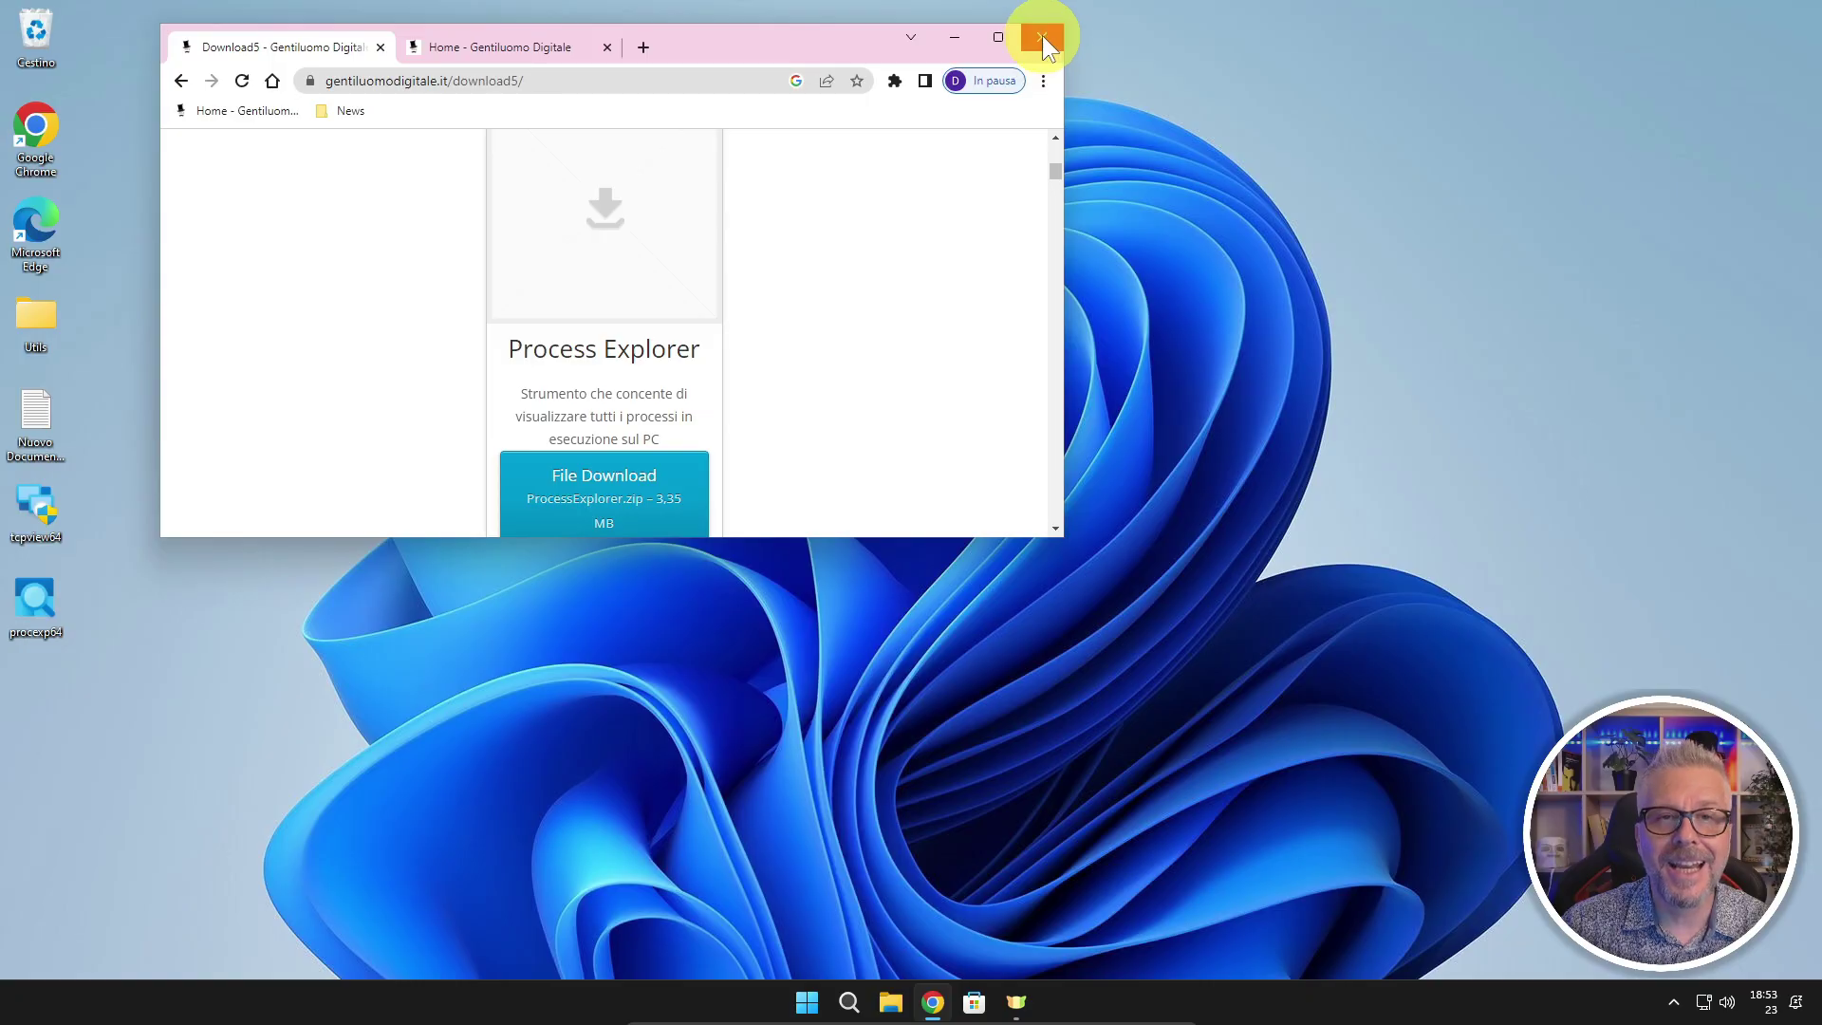
{"action": "left_click", "coordinate": [1042, 36]}
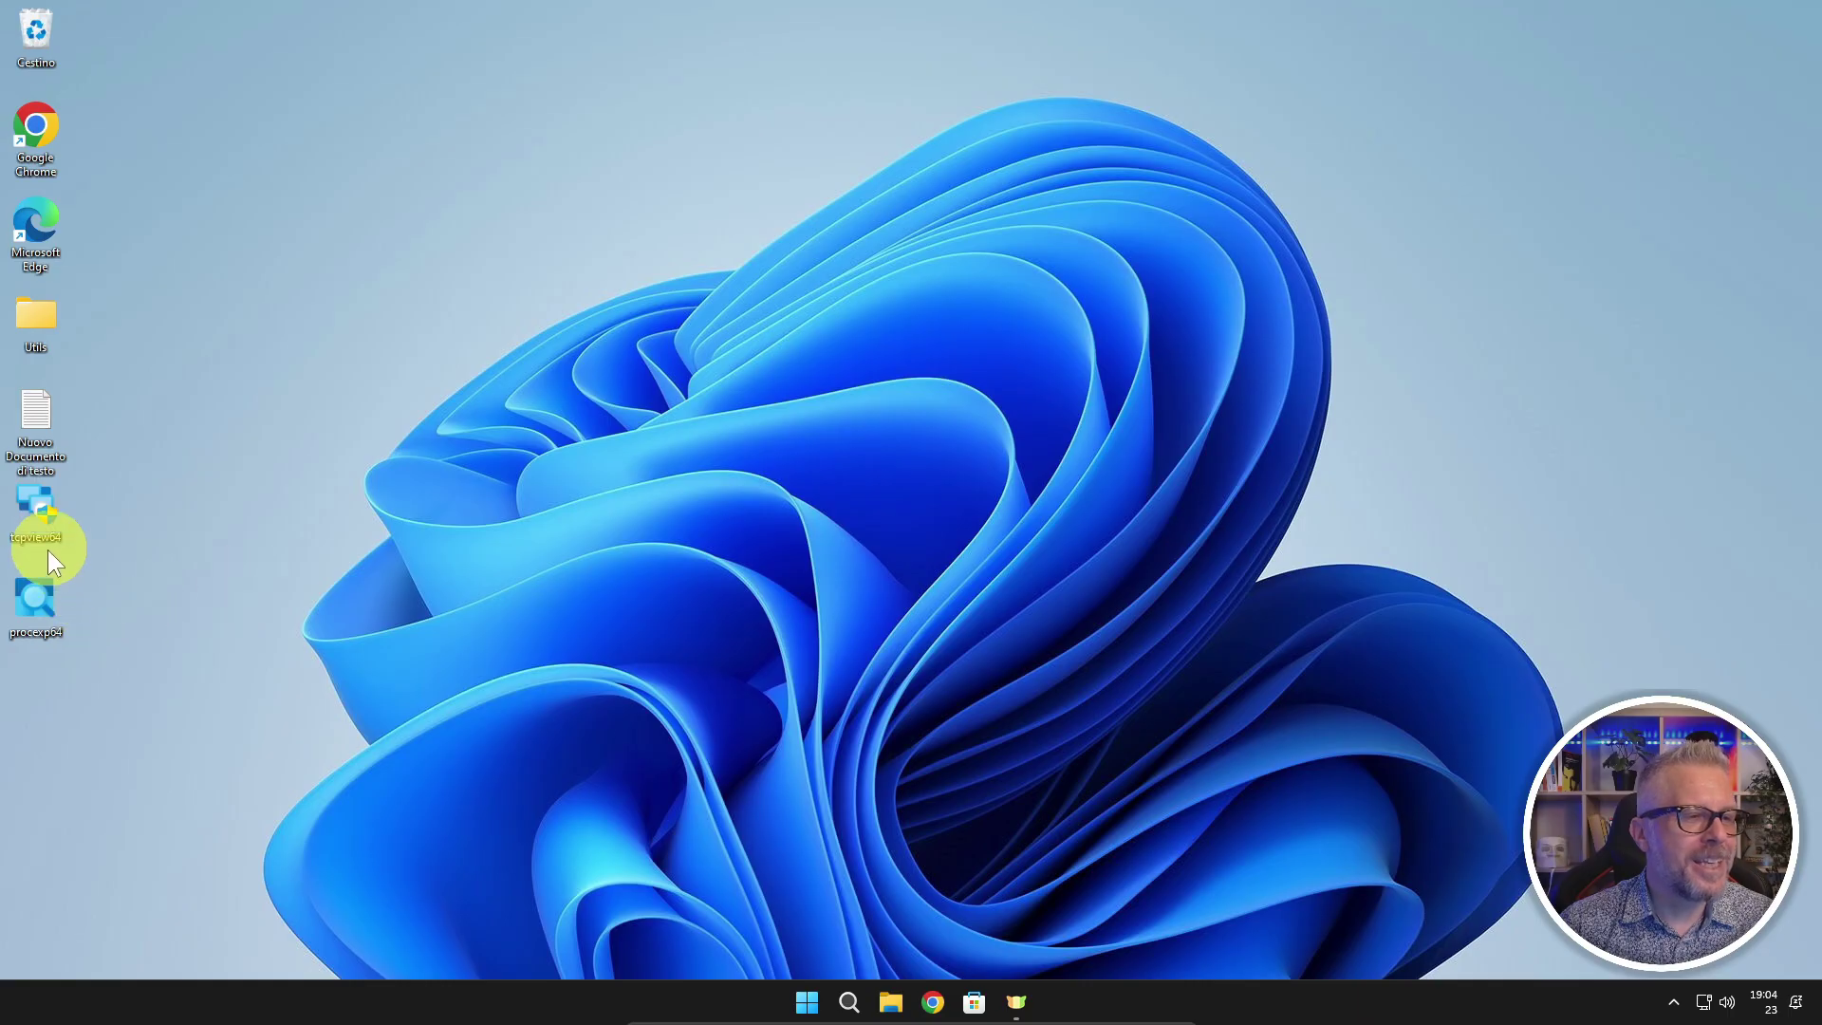
Launch Process Explorer from procexp64 on the desktop and enable Check VirusTotal.com for the running processes
{"action": "mouse_move", "coordinate": [36, 598]}
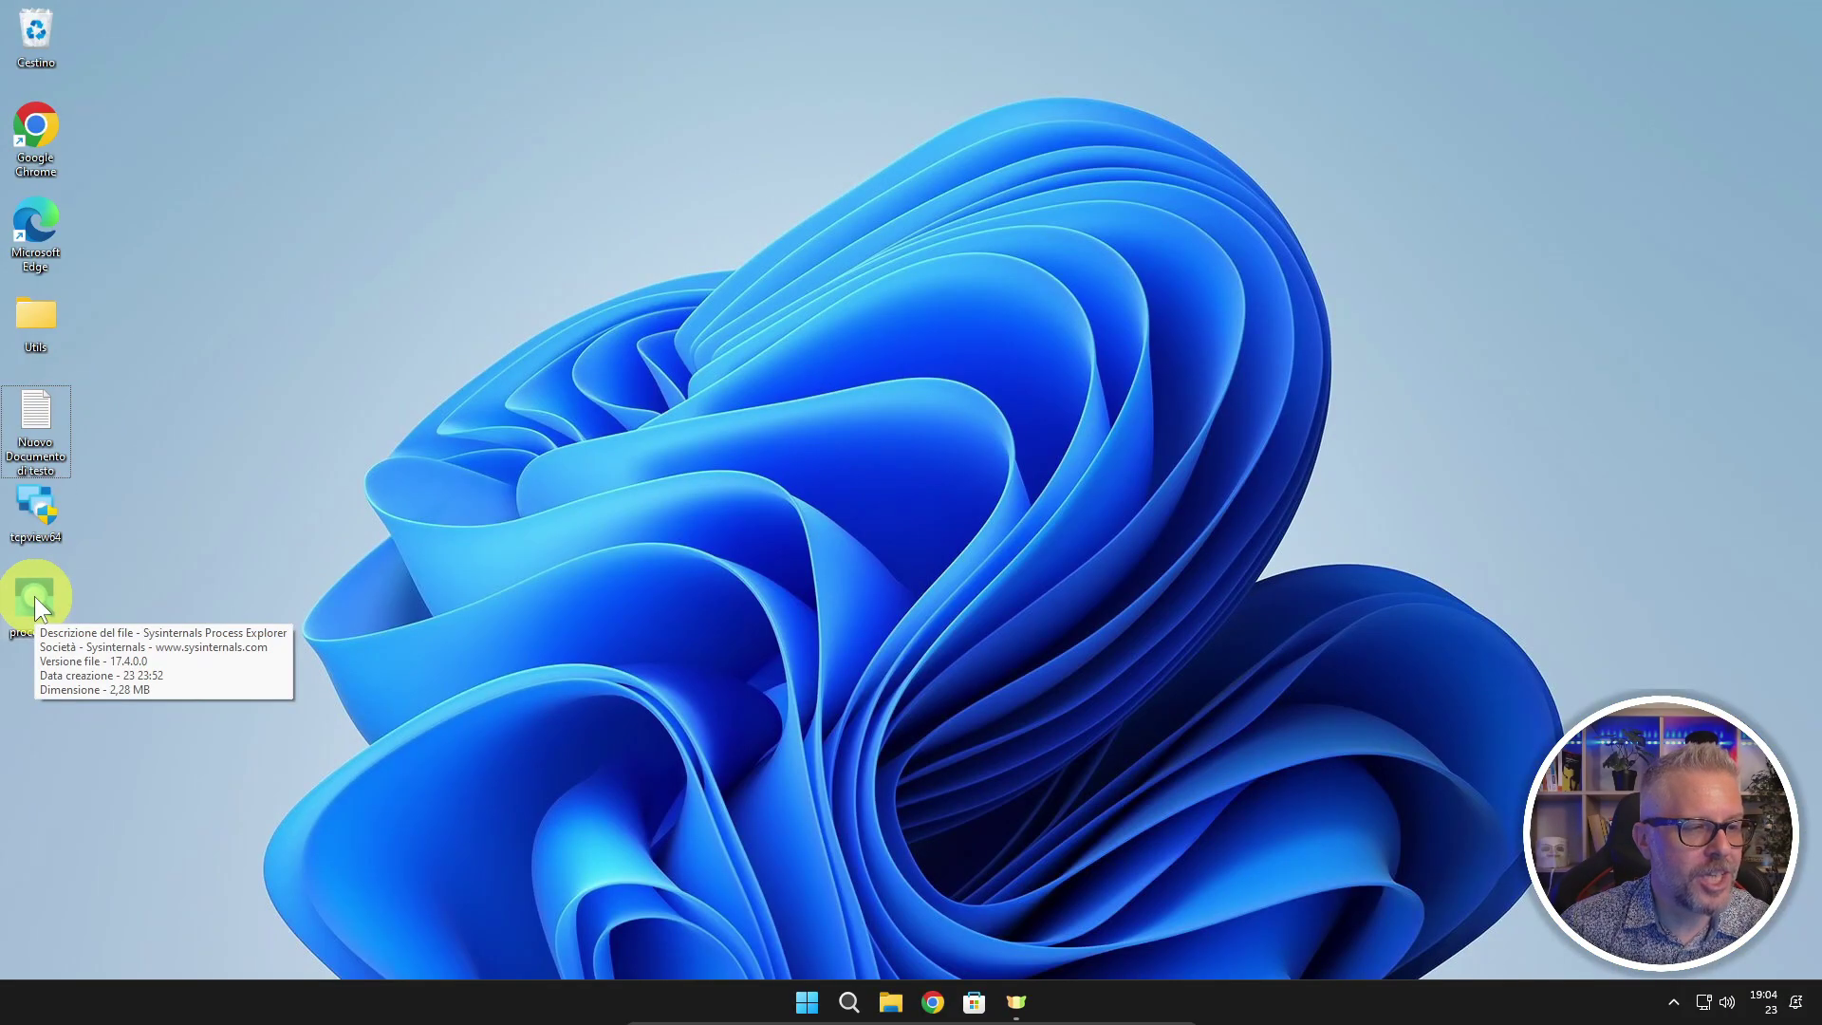
{"action": "left_click", "coordinate": [69, 600]}
{"action": "double_click", "coordinate": [34, 596]}
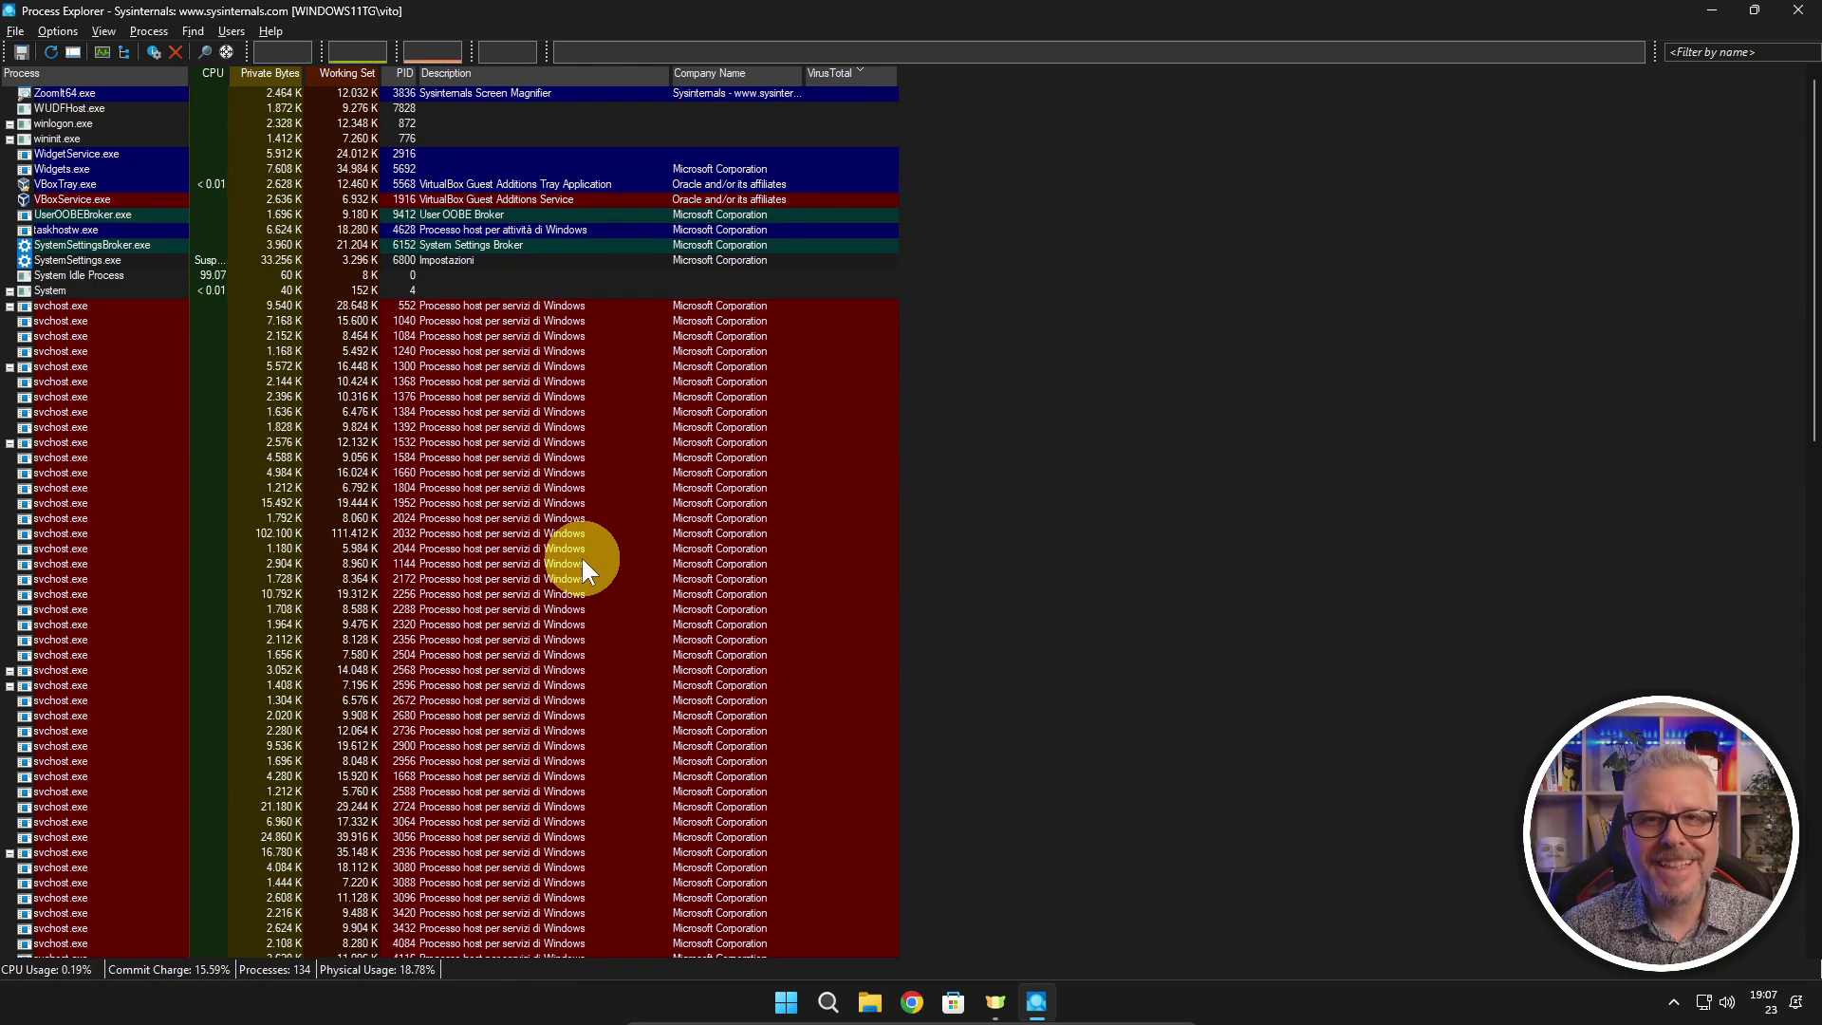
{"action": "left_click", "coordinate": [54, 31]}
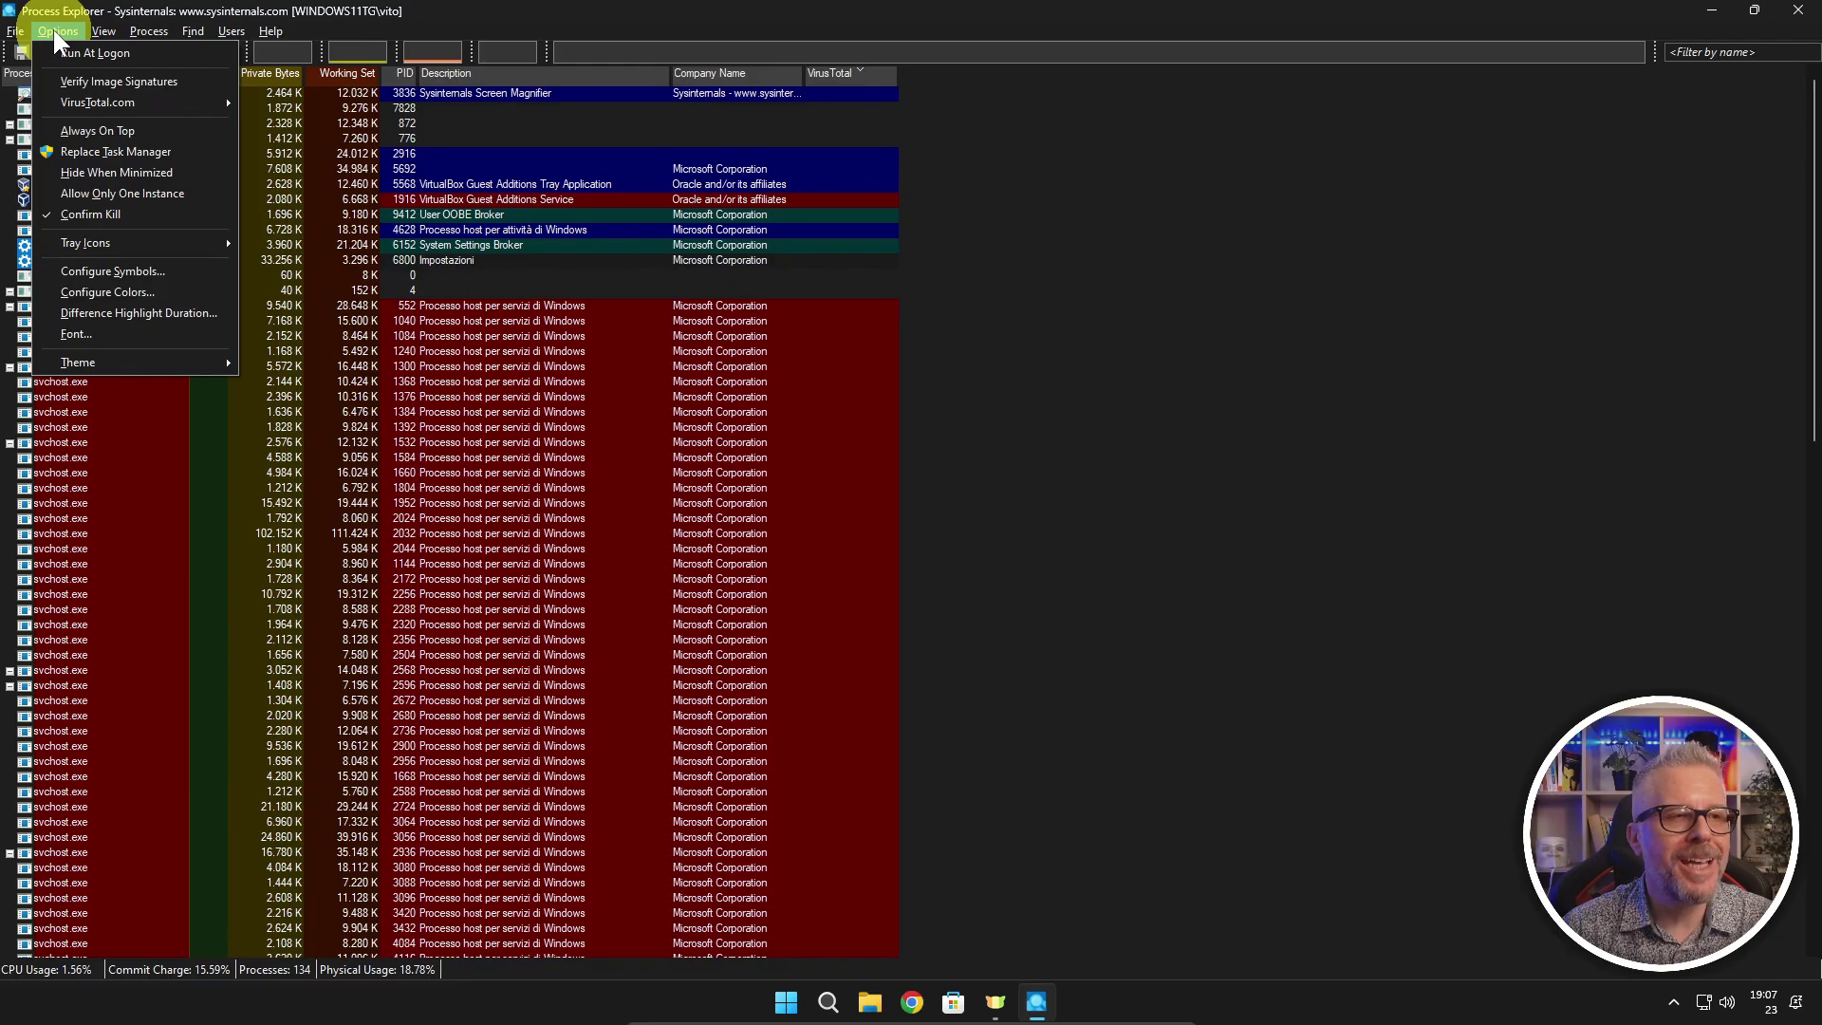
{"action": "mouse_move", "coordinate": [77, 103]}
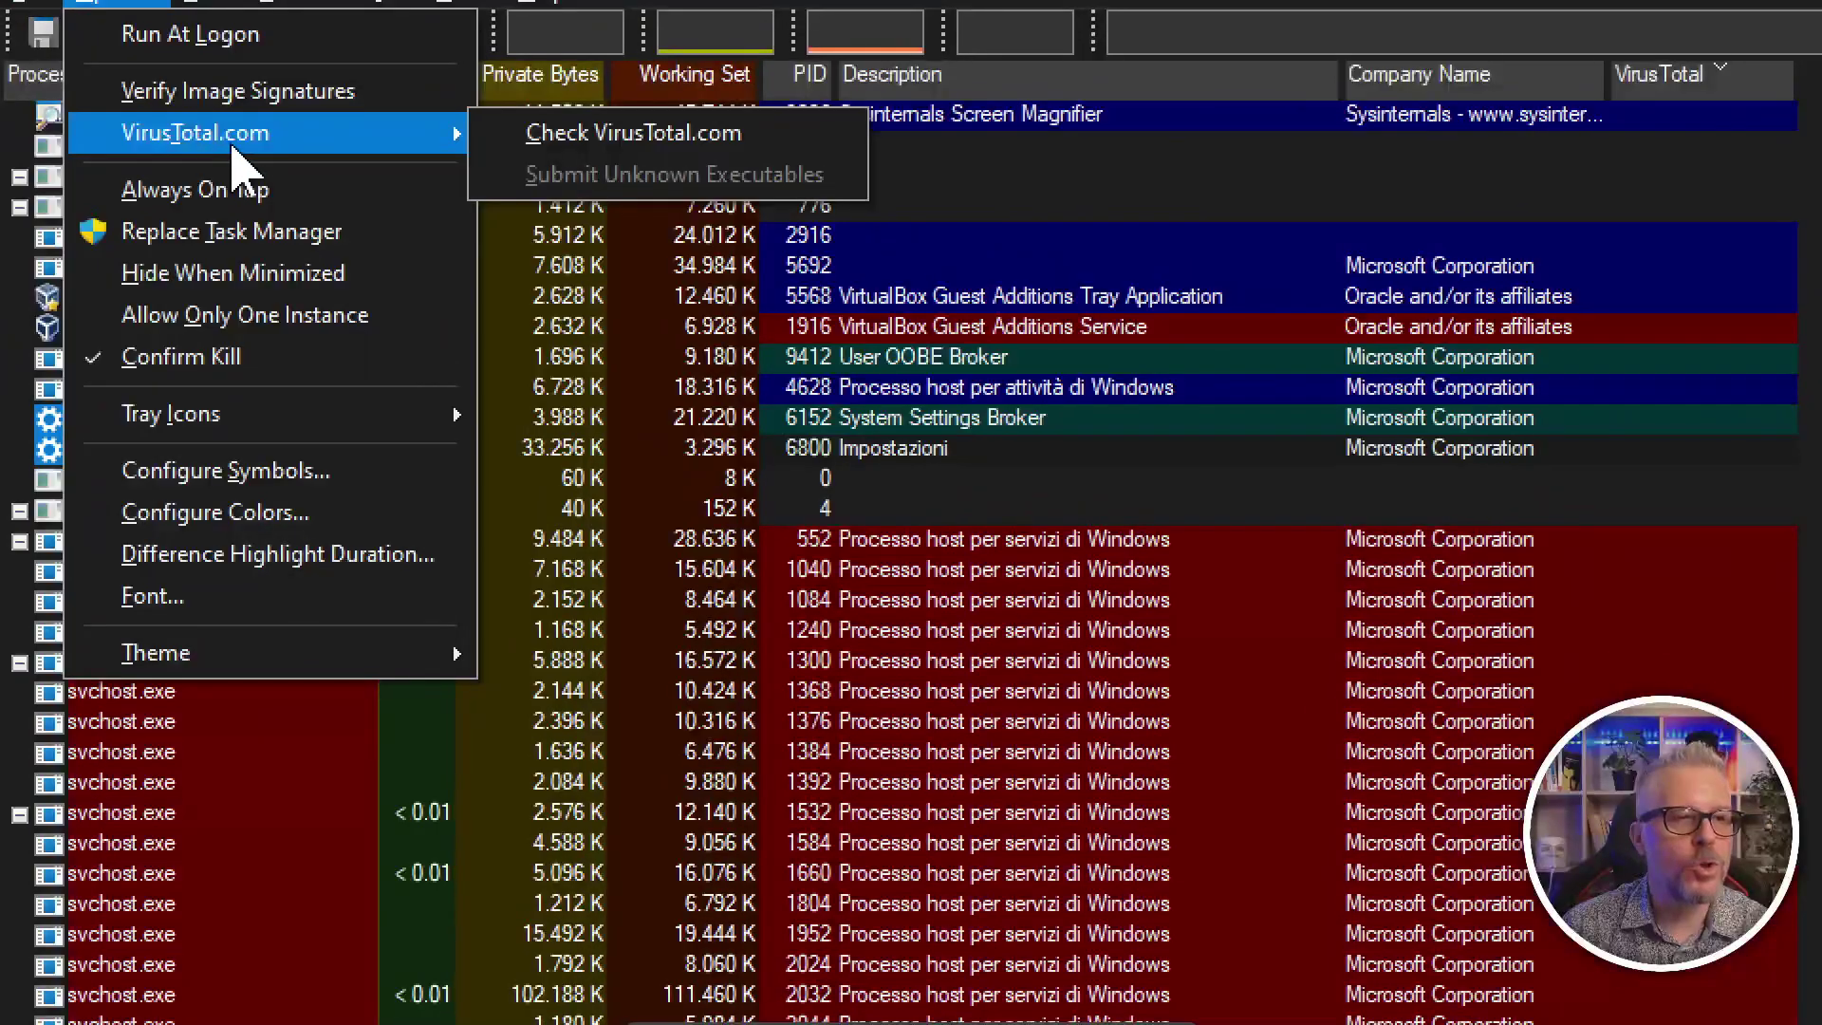
{"action": "left_click", "coordinate": [593, 133]}
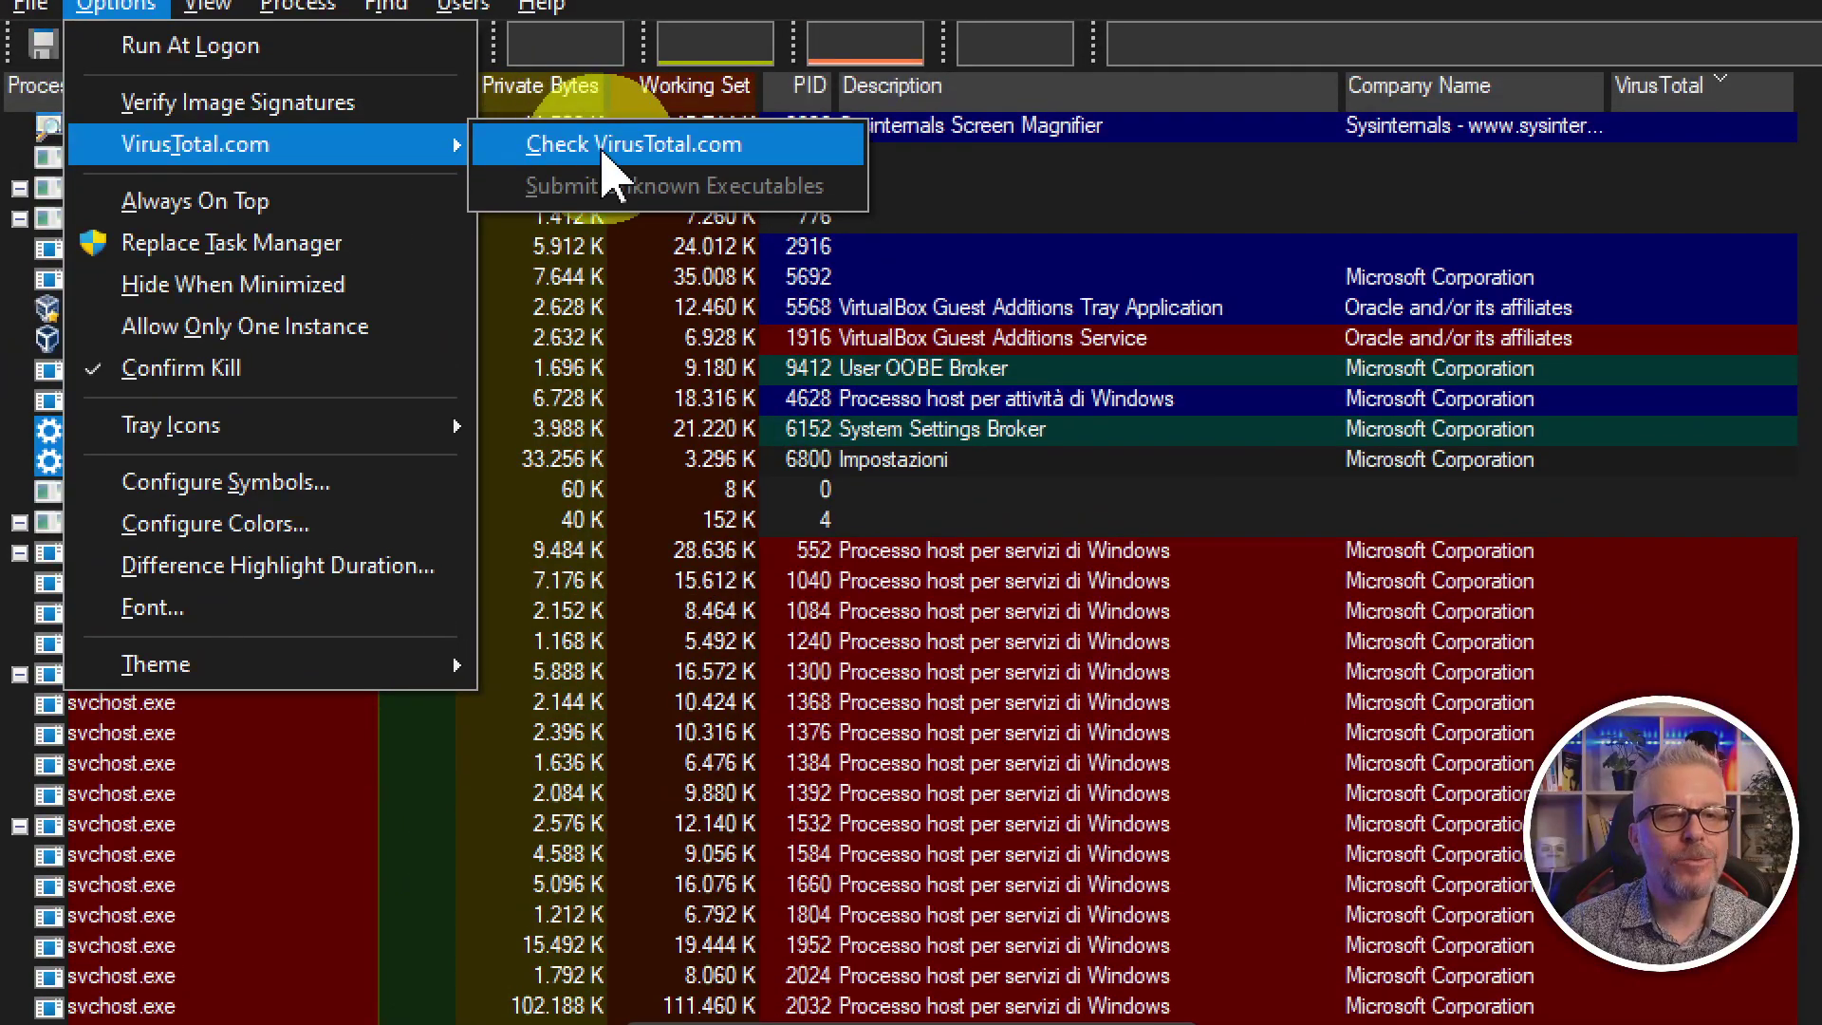
{"action": "left_click", "coordinate": [555, 148]}
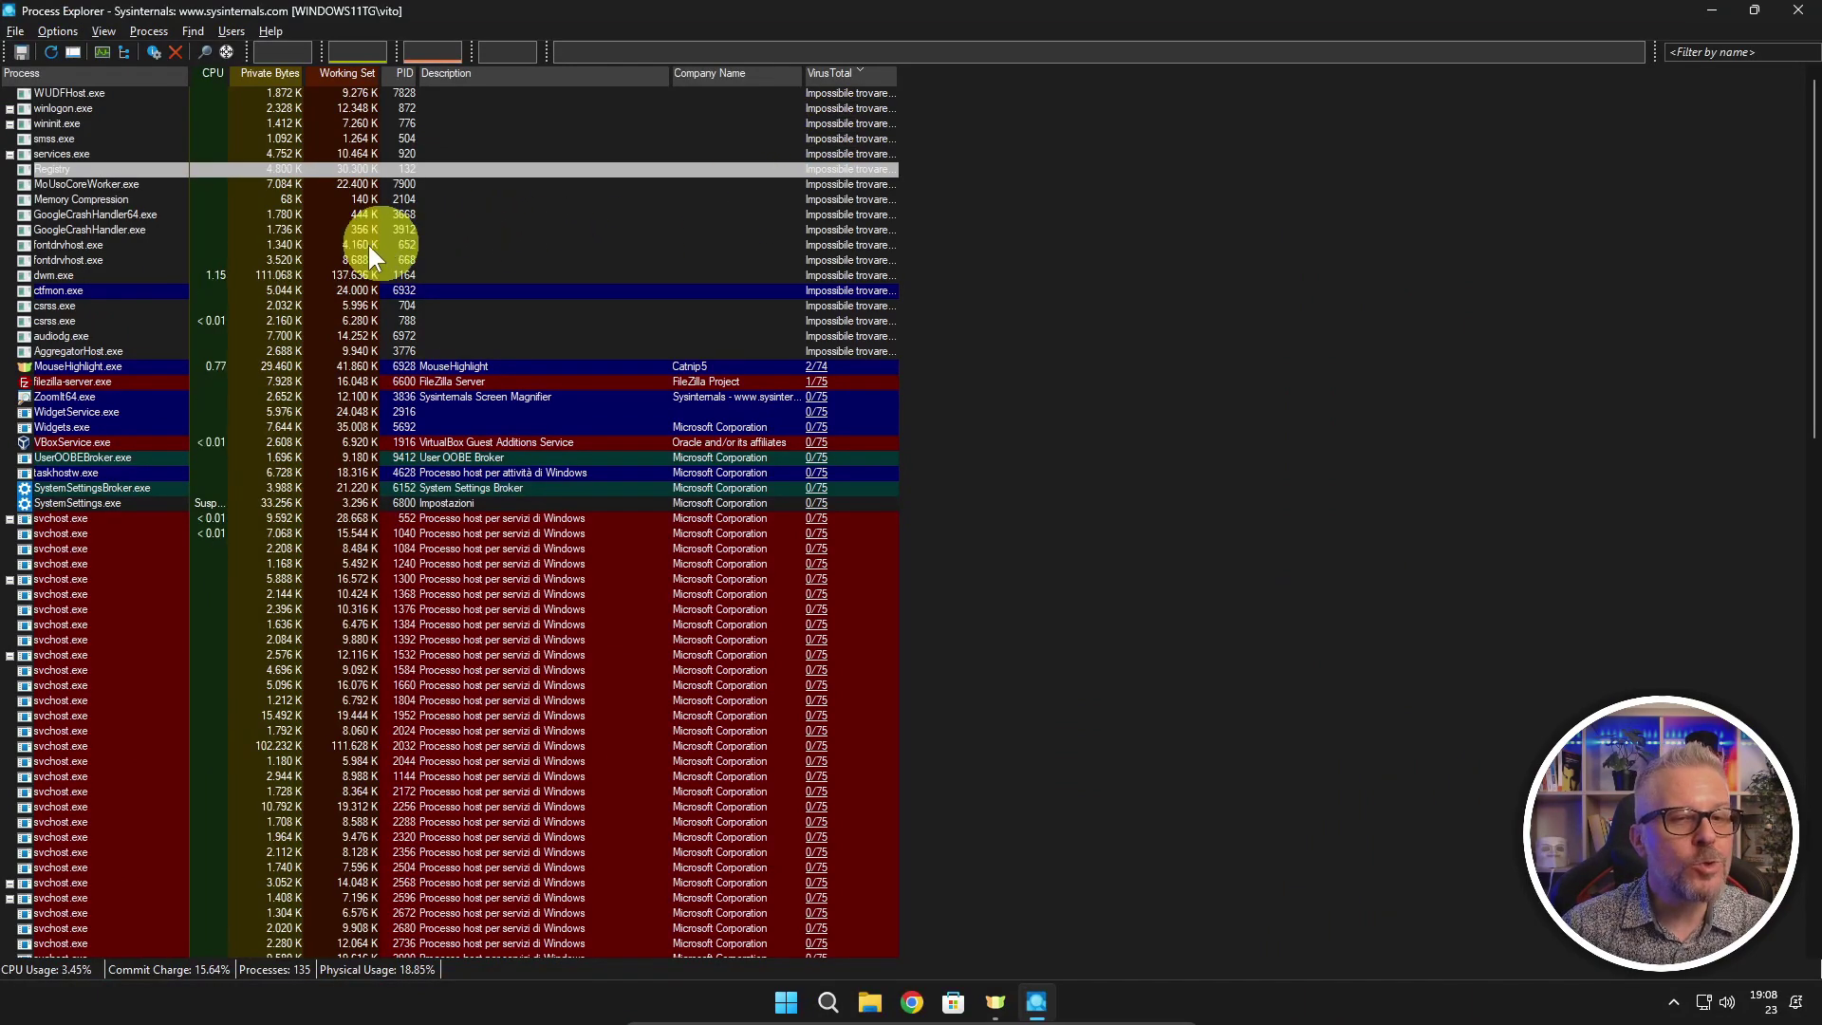
Examine the VirusTotal scores across the whole process list, including the entry for MouseHighlight.exe
{"action": "scroll", "coordinate": [282, 259], "scroll_direction": "down", "scroll_amount": 20}
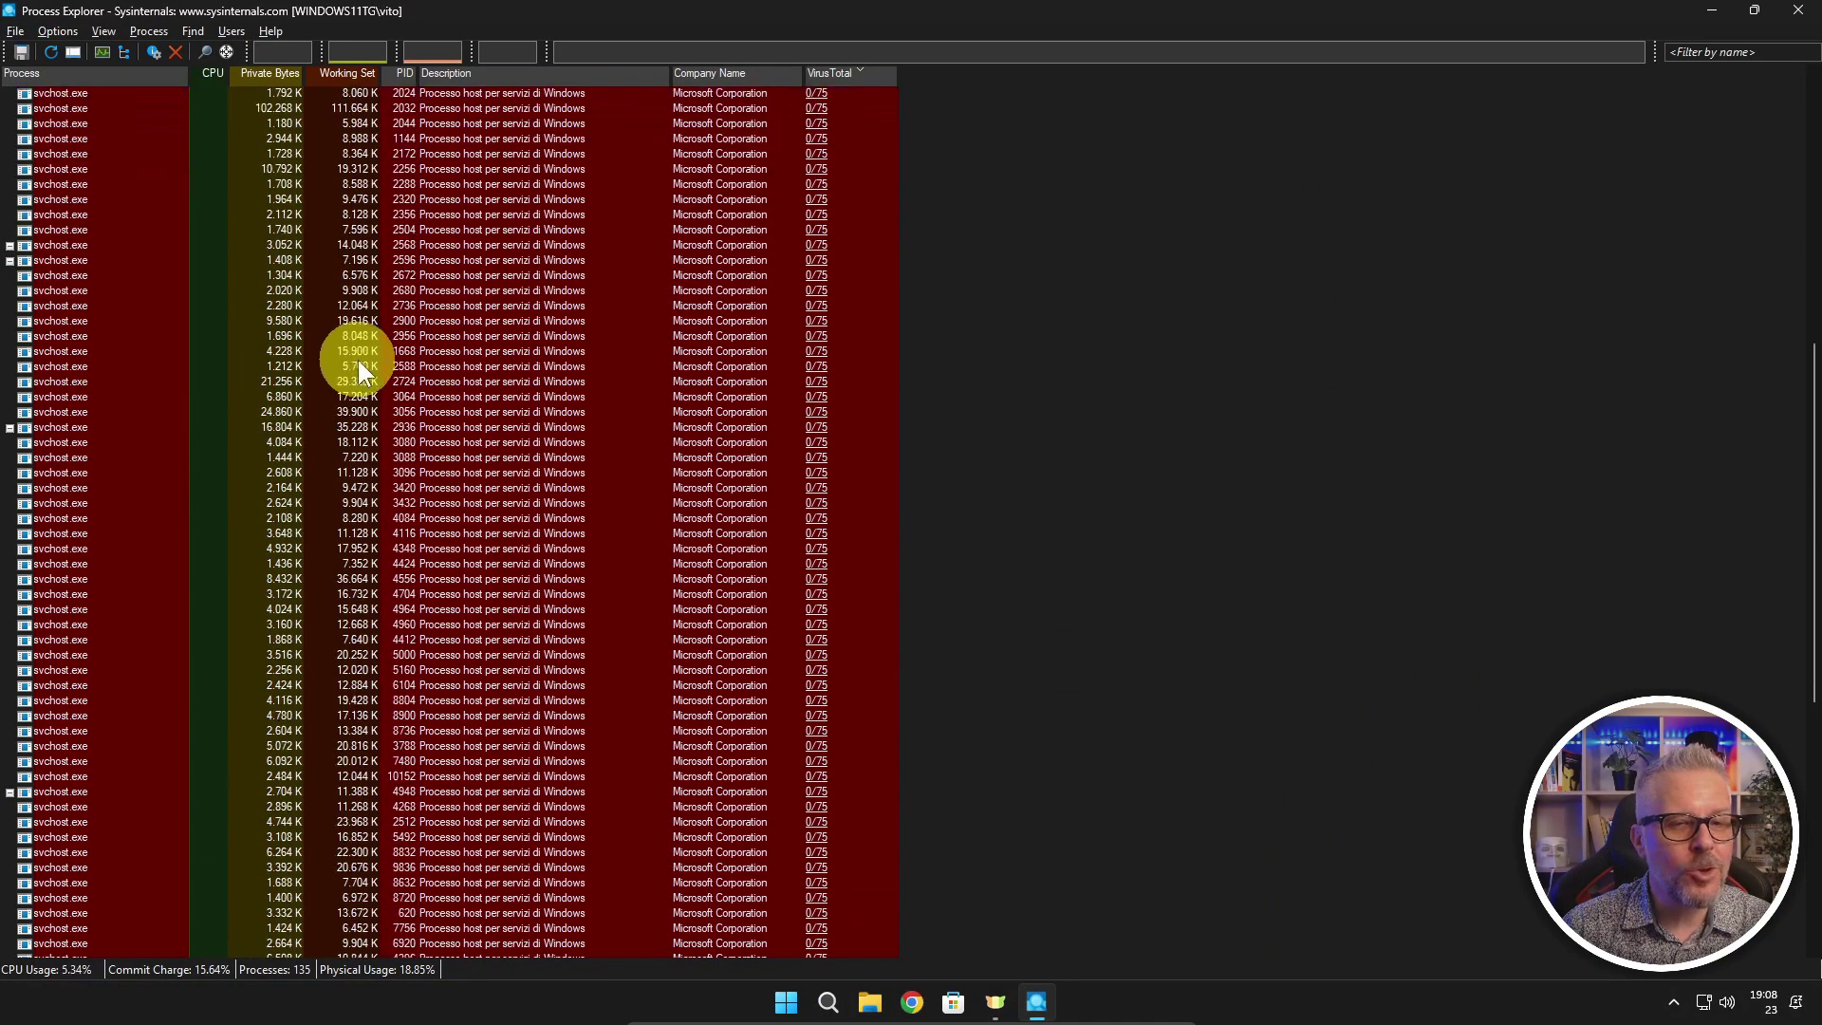
{"action": "scroll", "coordinate": [375, 398], "scroll_direction": "down", "scroll_amount": 6}
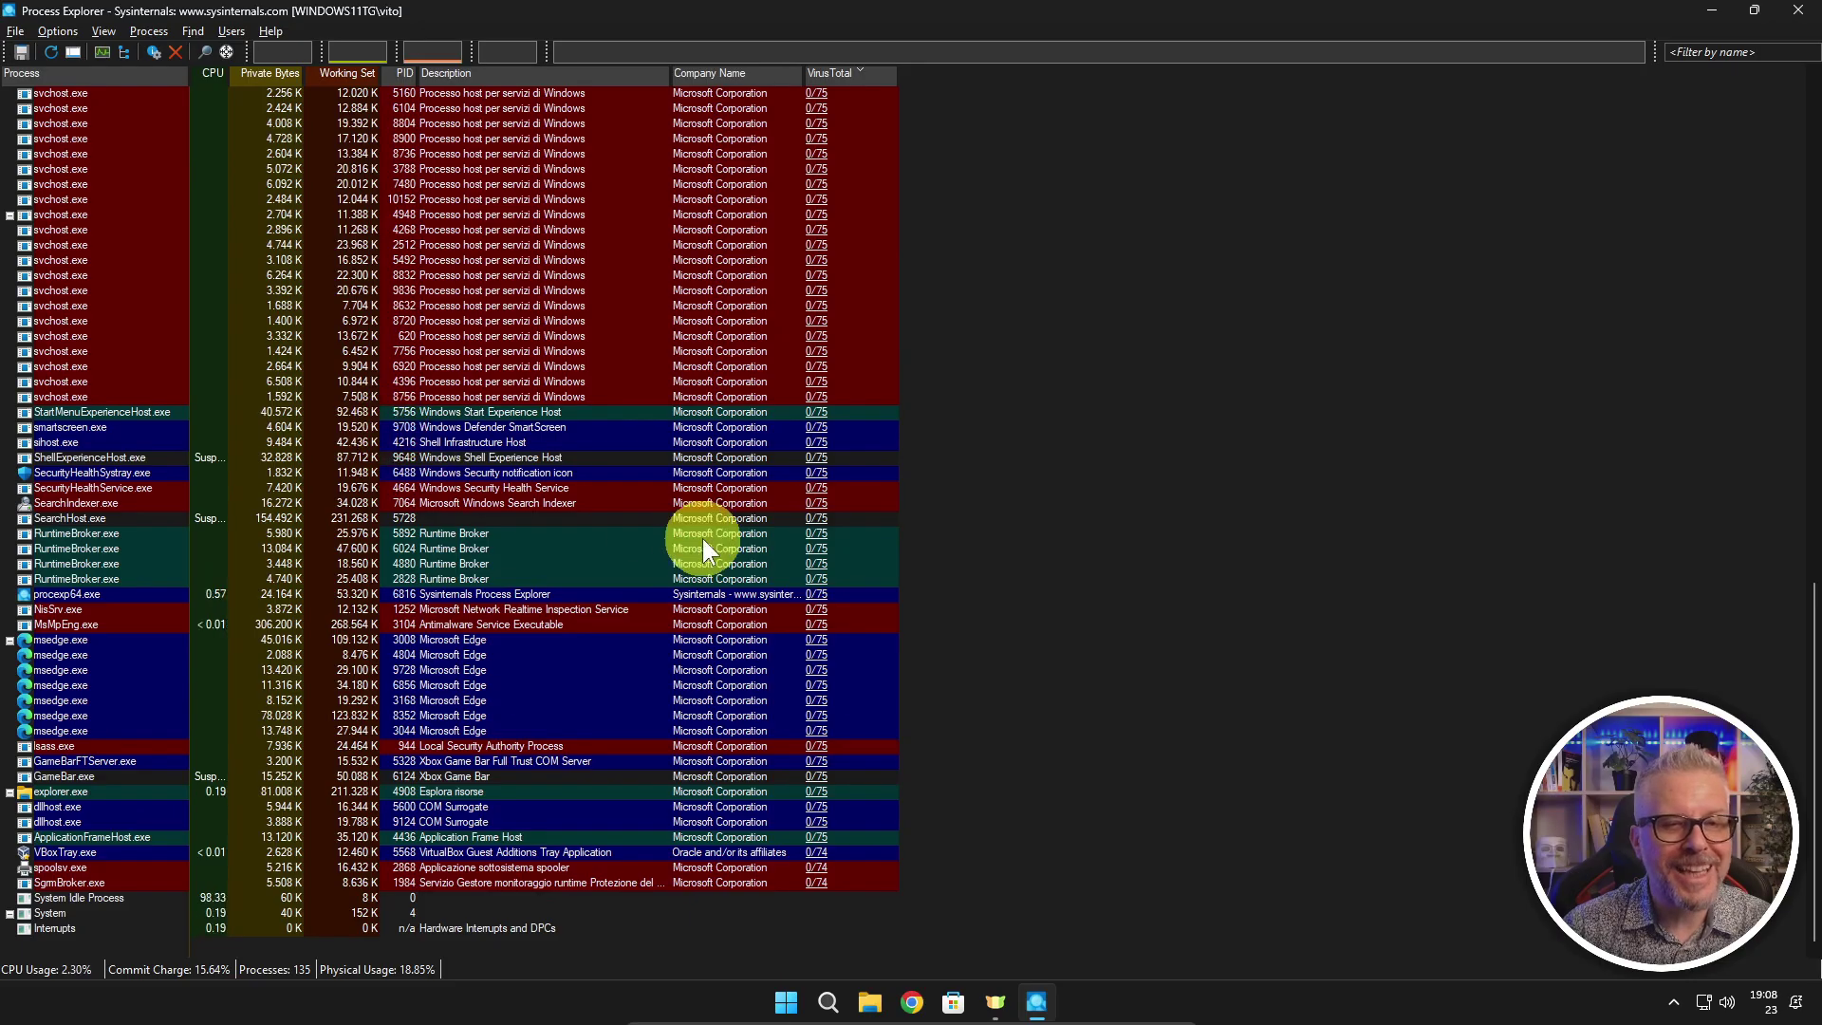
{"action": "scroll", "coordinate": [703, 538], "scroll_direction": "up", "scroll_amount": 20}
{"action": "scroll", "coordinate": [702, 522], "scroll_direction": "up", "scroll_amount": 2}
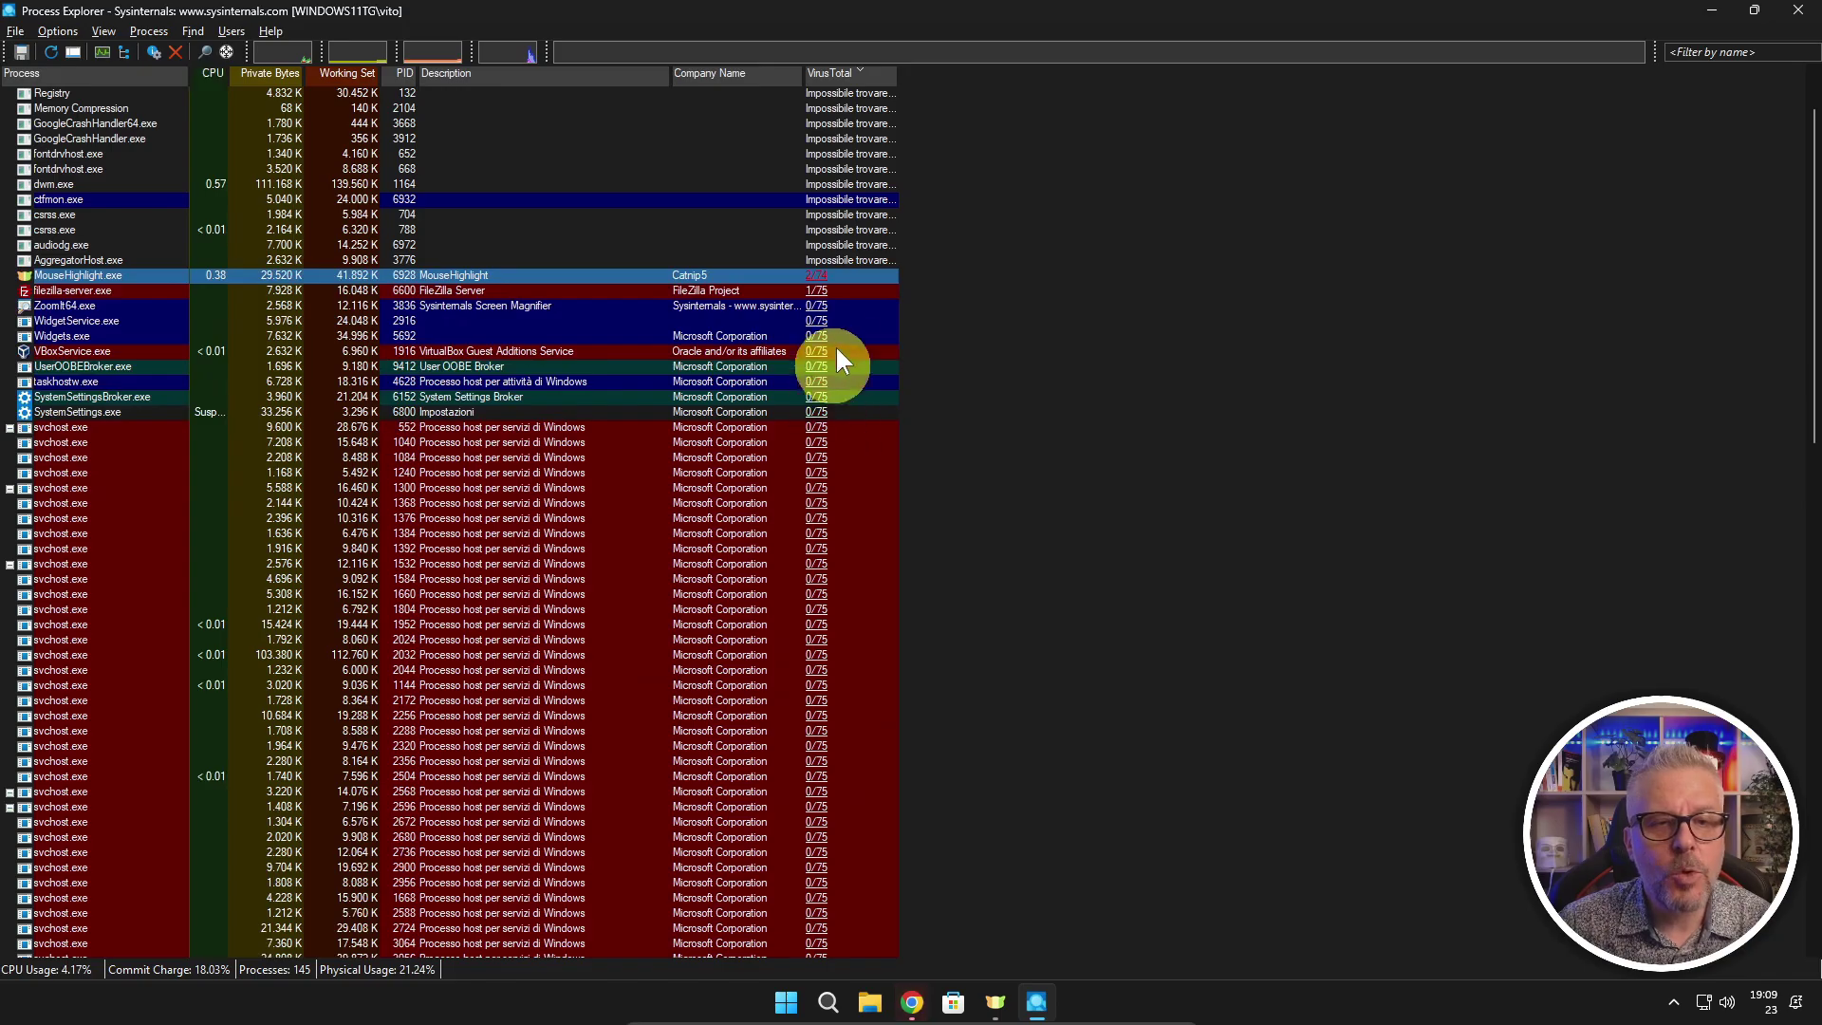
{"action": "left_click", "coordinate": [839, 279]}
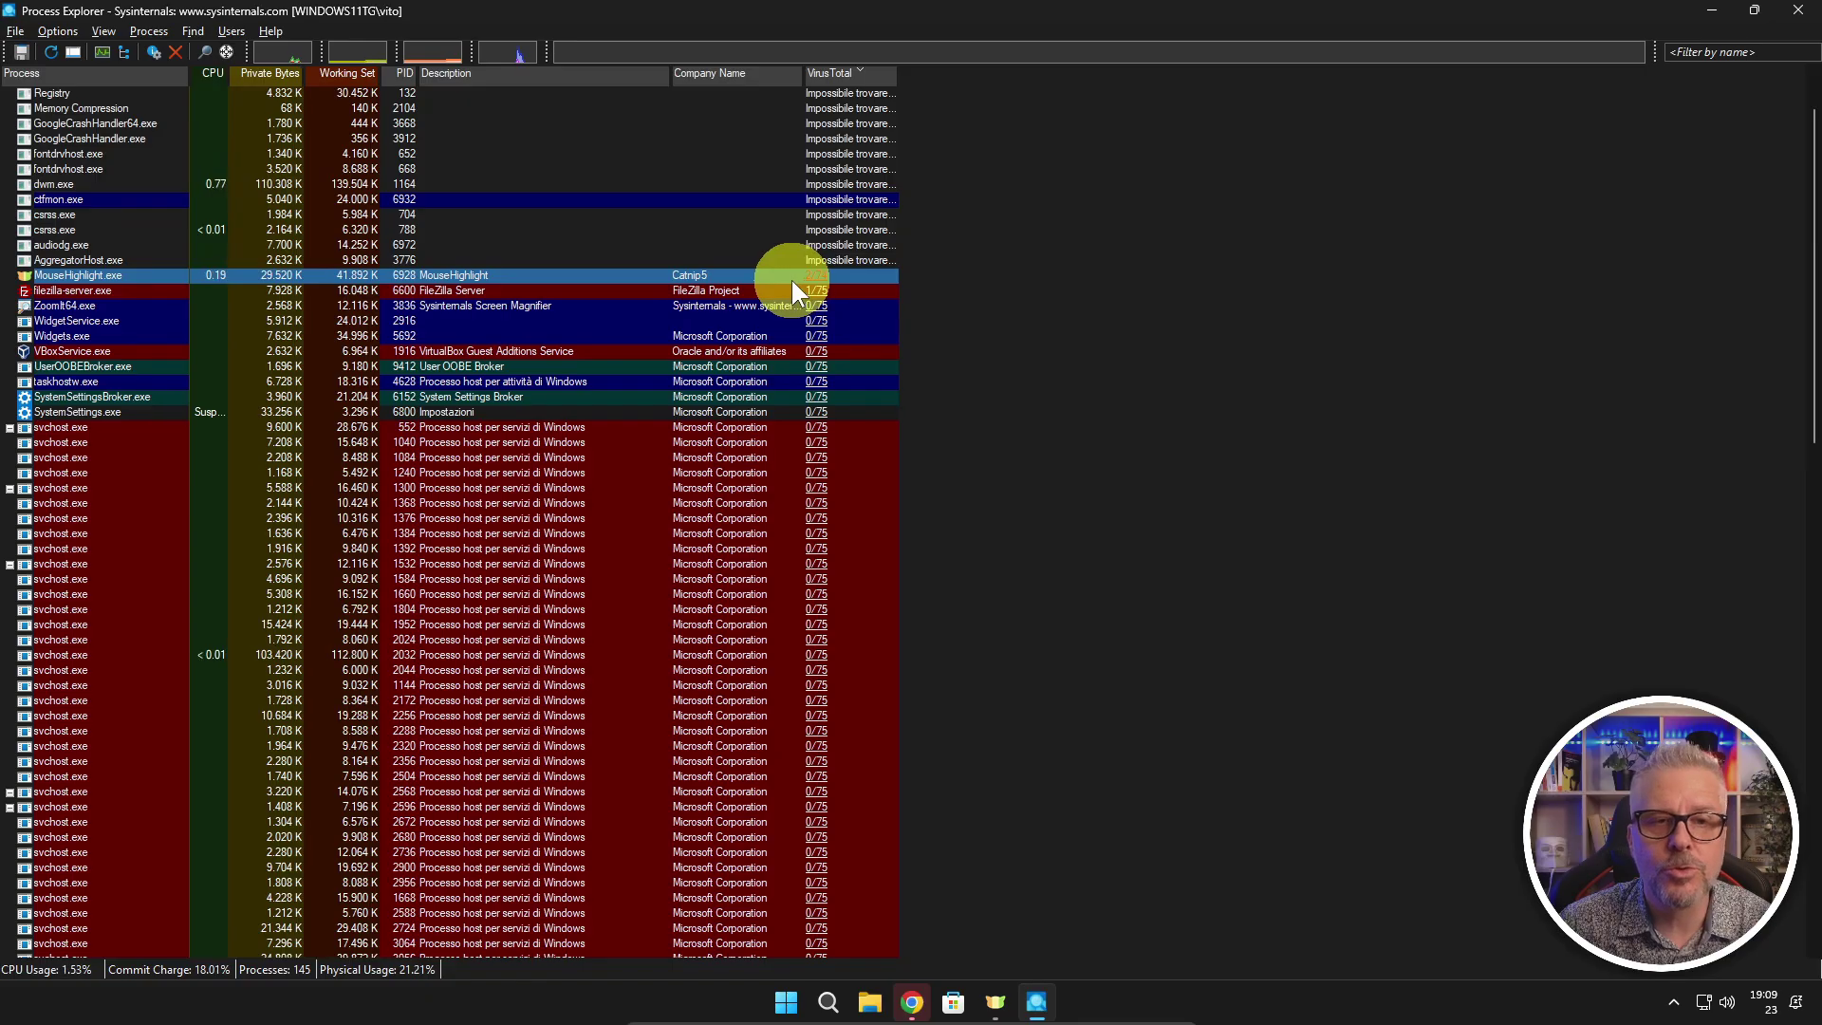
Open the properties and the VirusTotal report of filezilla-server.exe from the process list
{"action": "mouse_move", "coordinate": [112, 289]}
{"action": "mouse_move", "coordinate": [49, 277]}
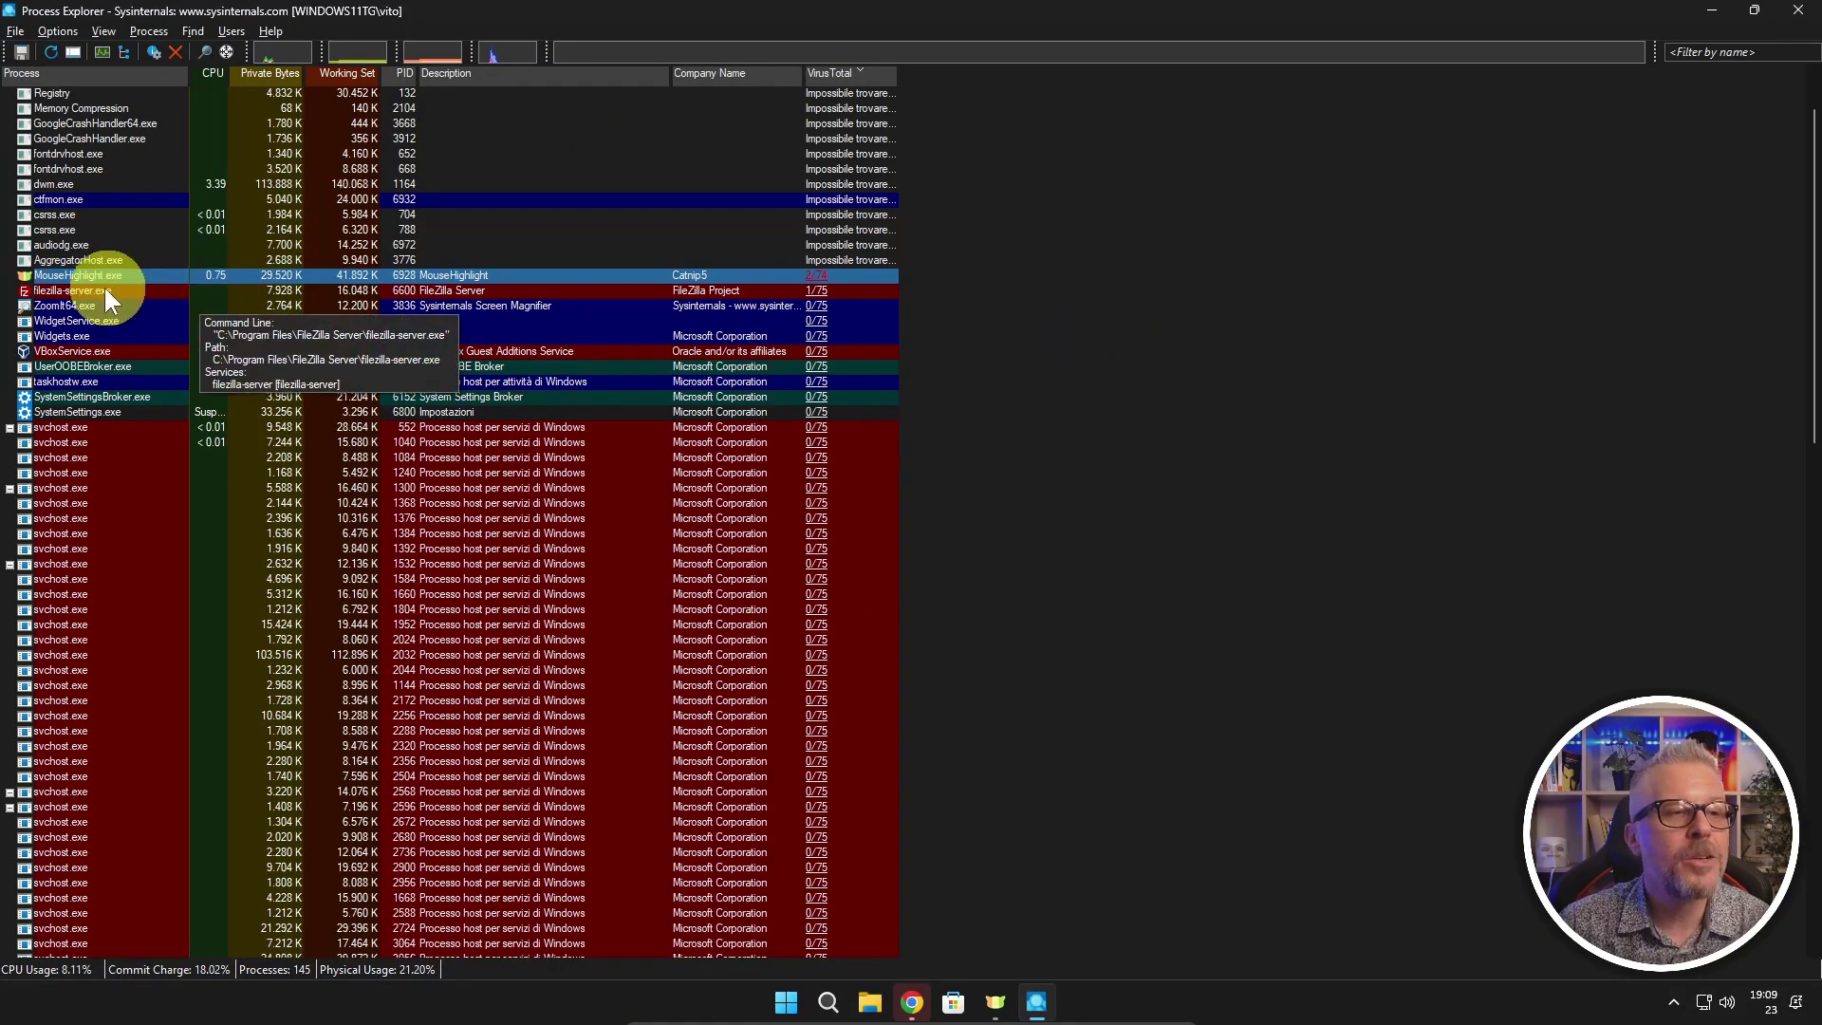
{"action": "mouse_move", "coordinate": [99, 281]}
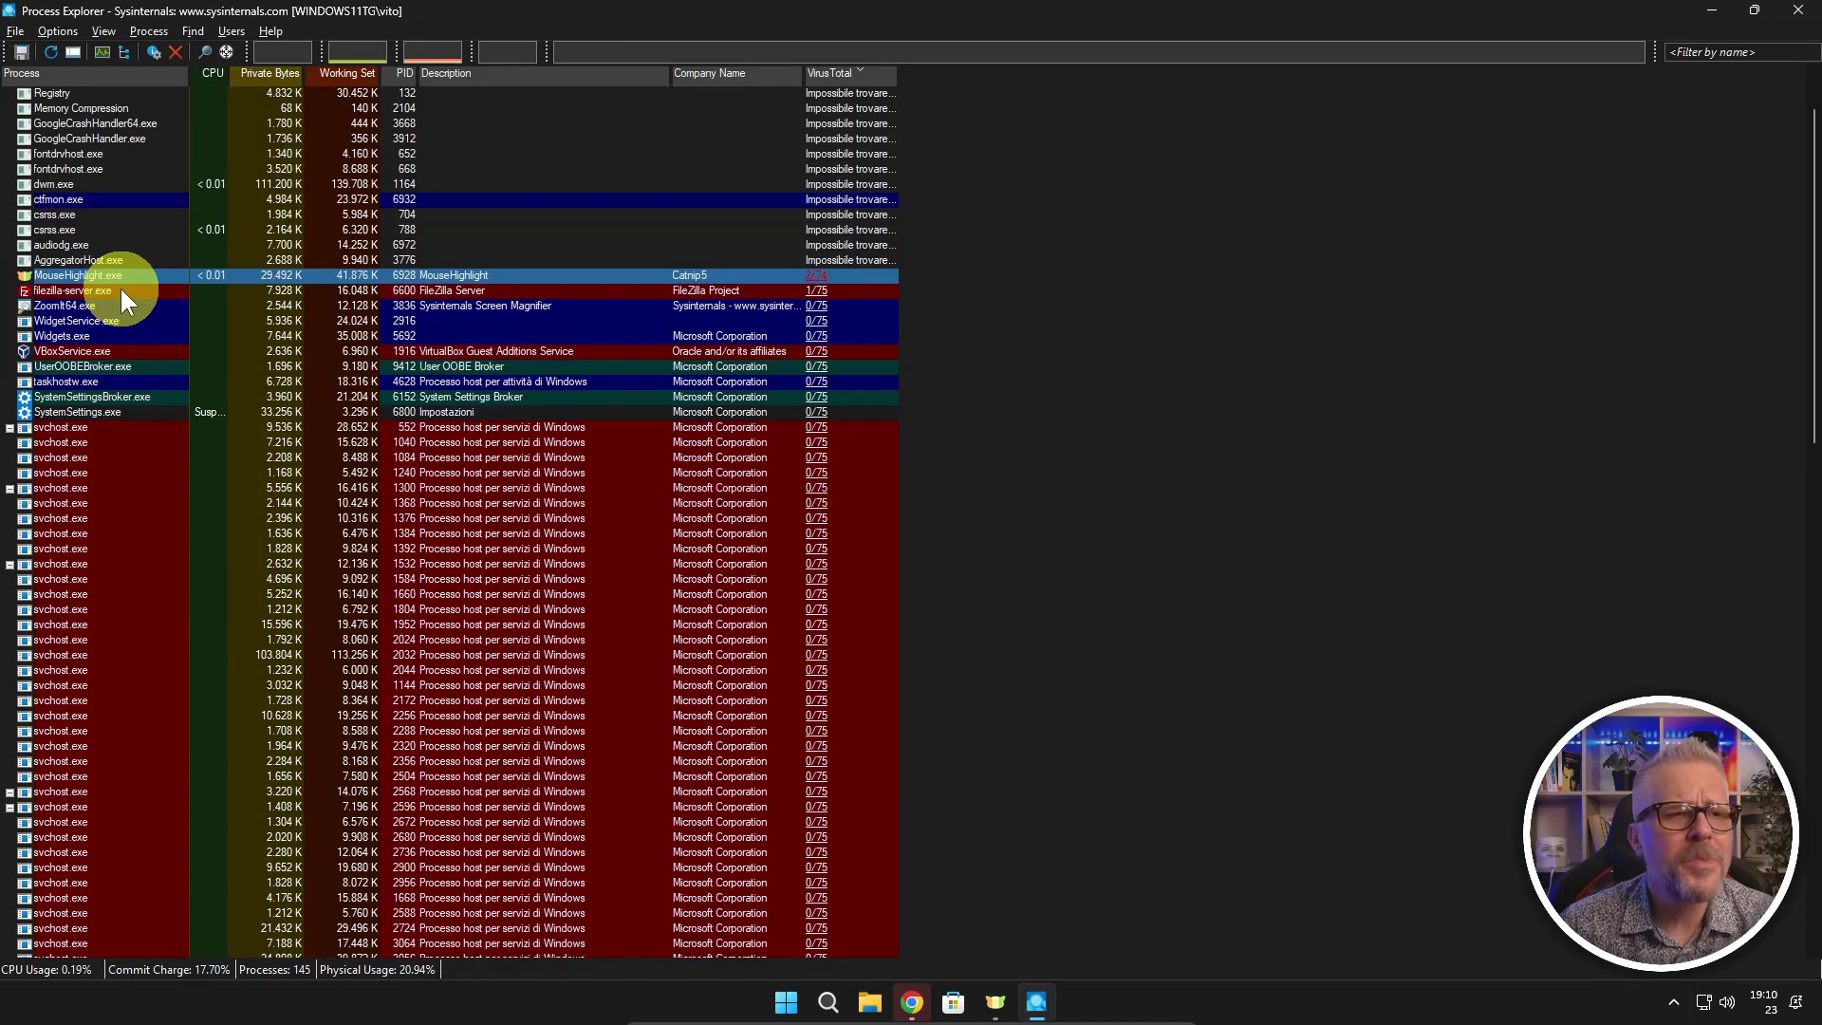
{"action": "left_click", "coordinate": [120, 290]}
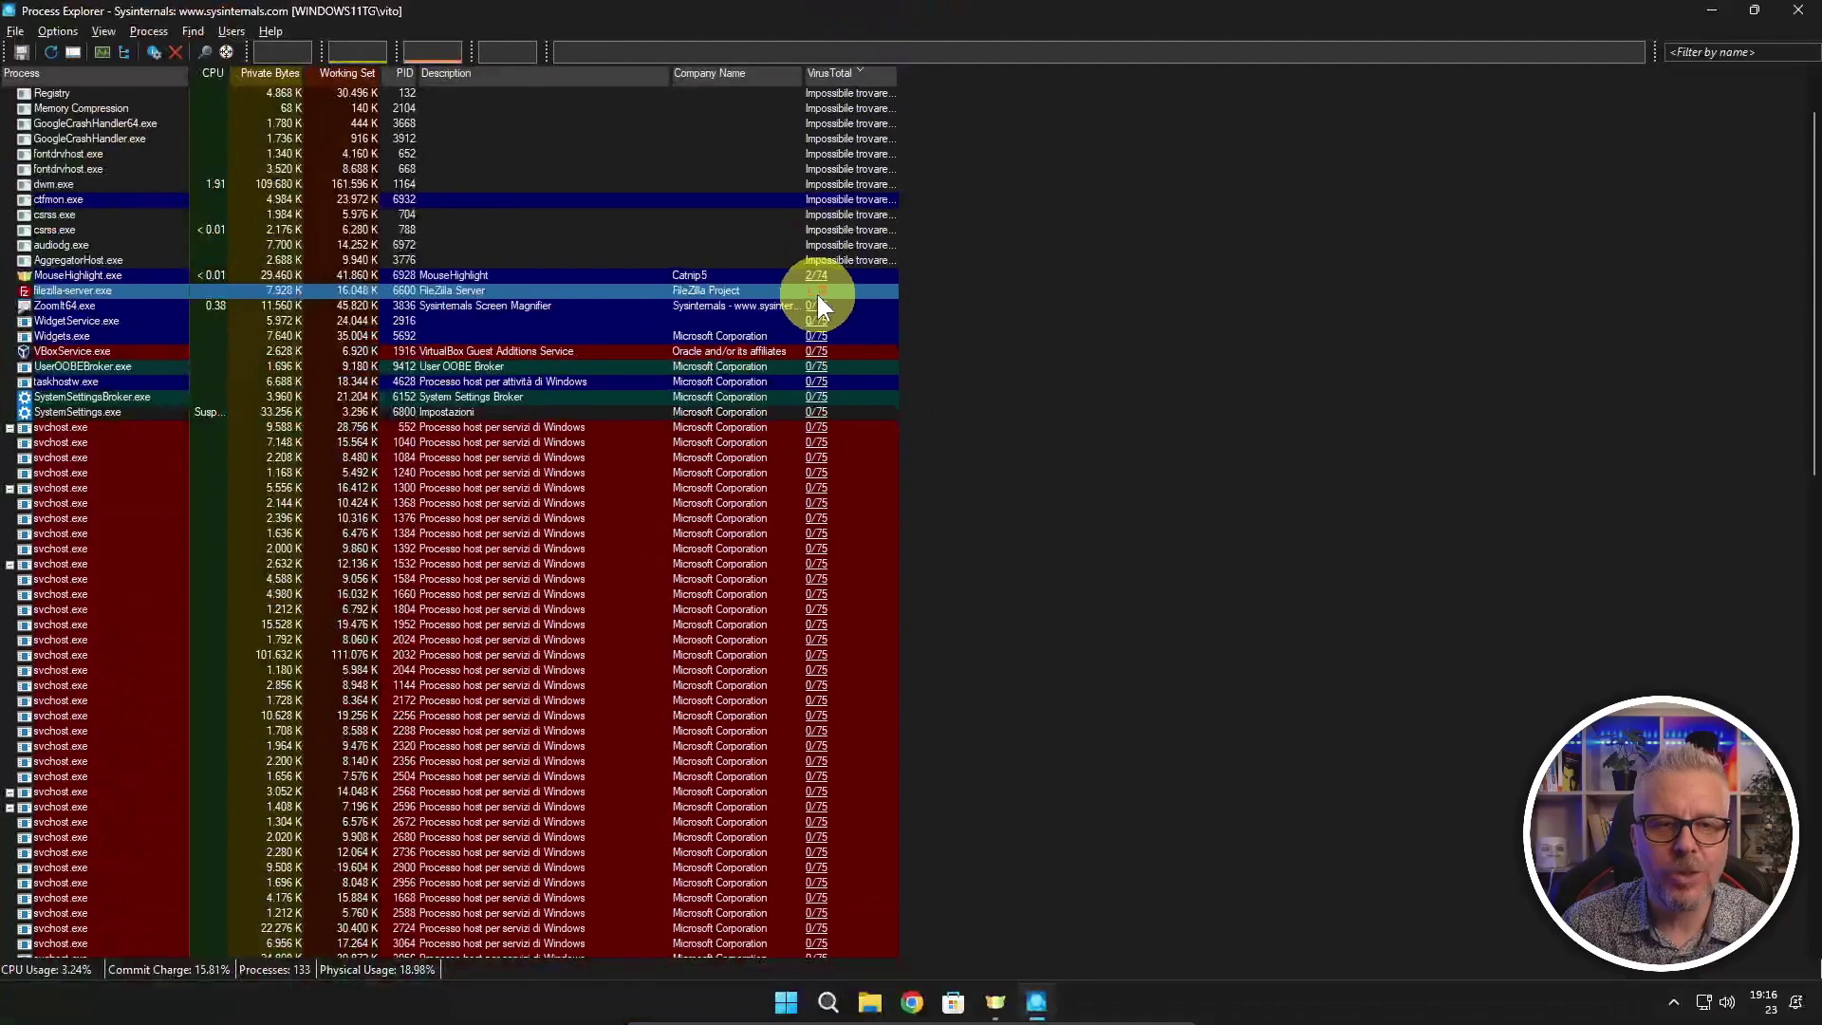
{"action": "double_click", "coordinate": [816, 292]}
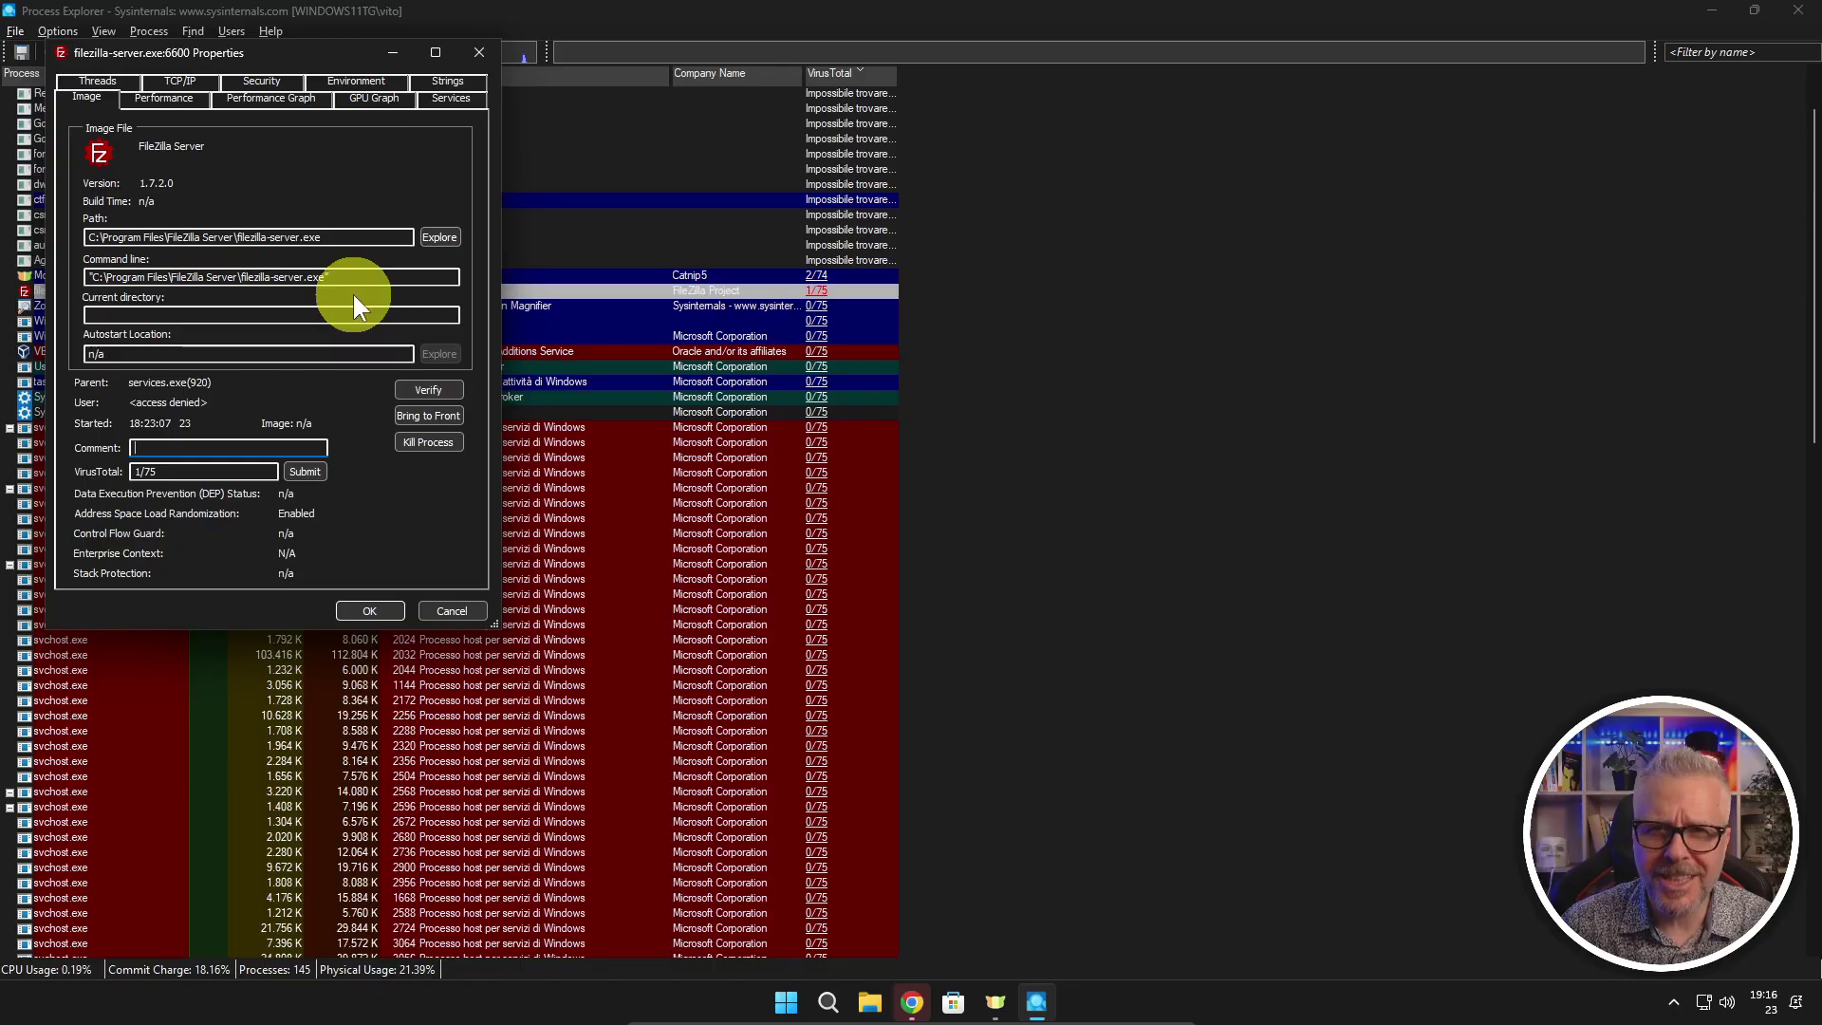
Switch to Chrome, examine the security vendors' analysis of filezilla-server.exe on VirusTotal, and close the browser
{"action": "mouse_move", "coordinate": [909, 1008]}
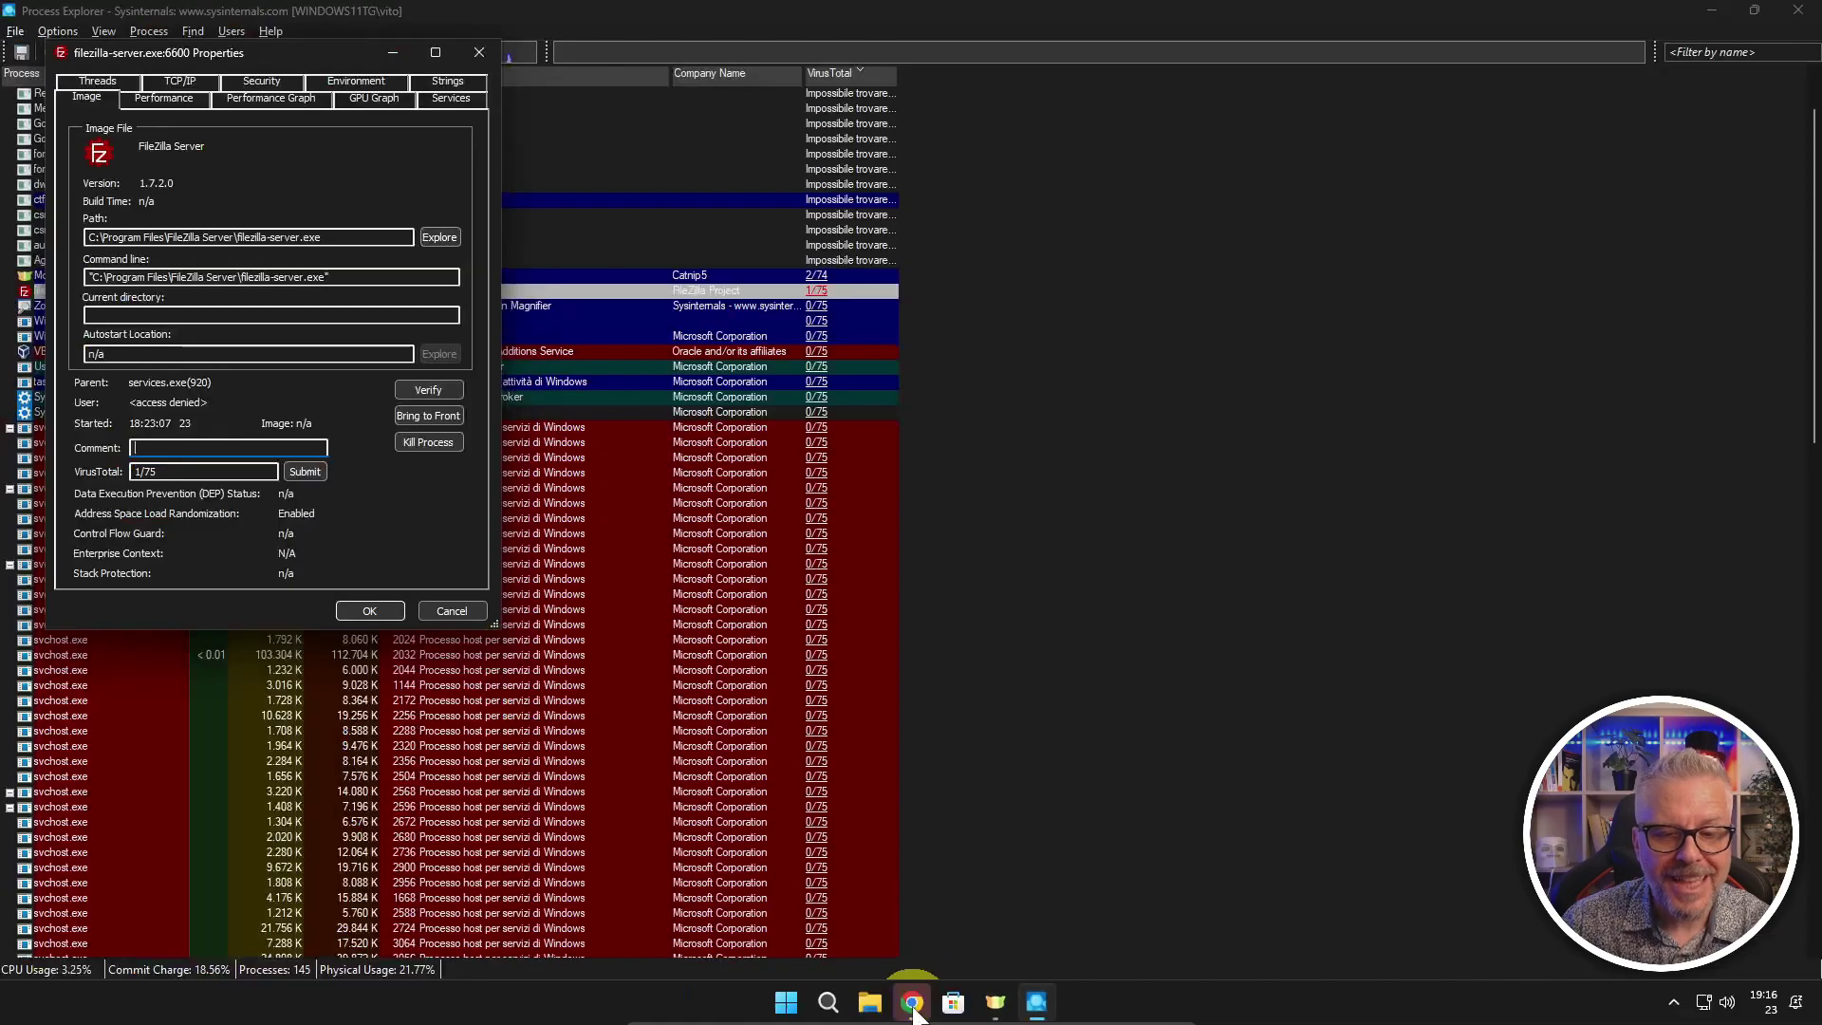
{"action": "left_click", "coordinate": [912, 1003]}
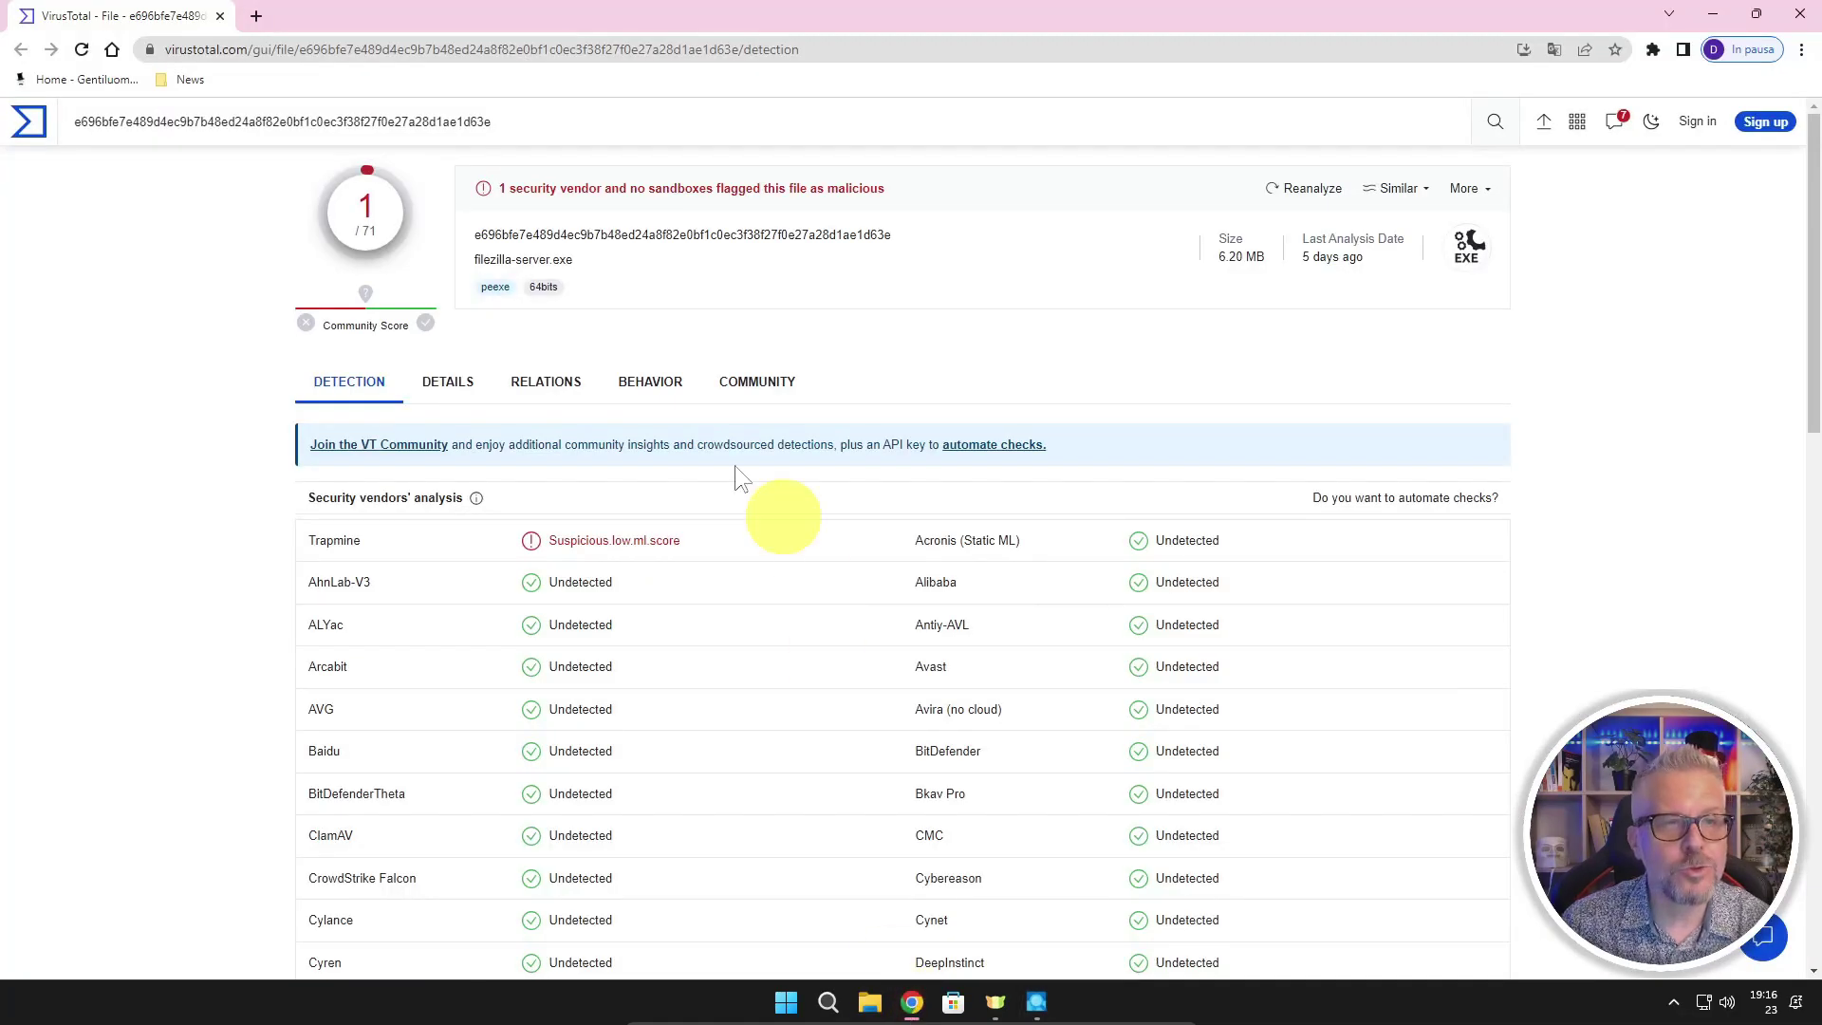
{"action": "scroll", "coordinate": [693, 376], "scroll_direction": "down", "scroll_amount": 2}
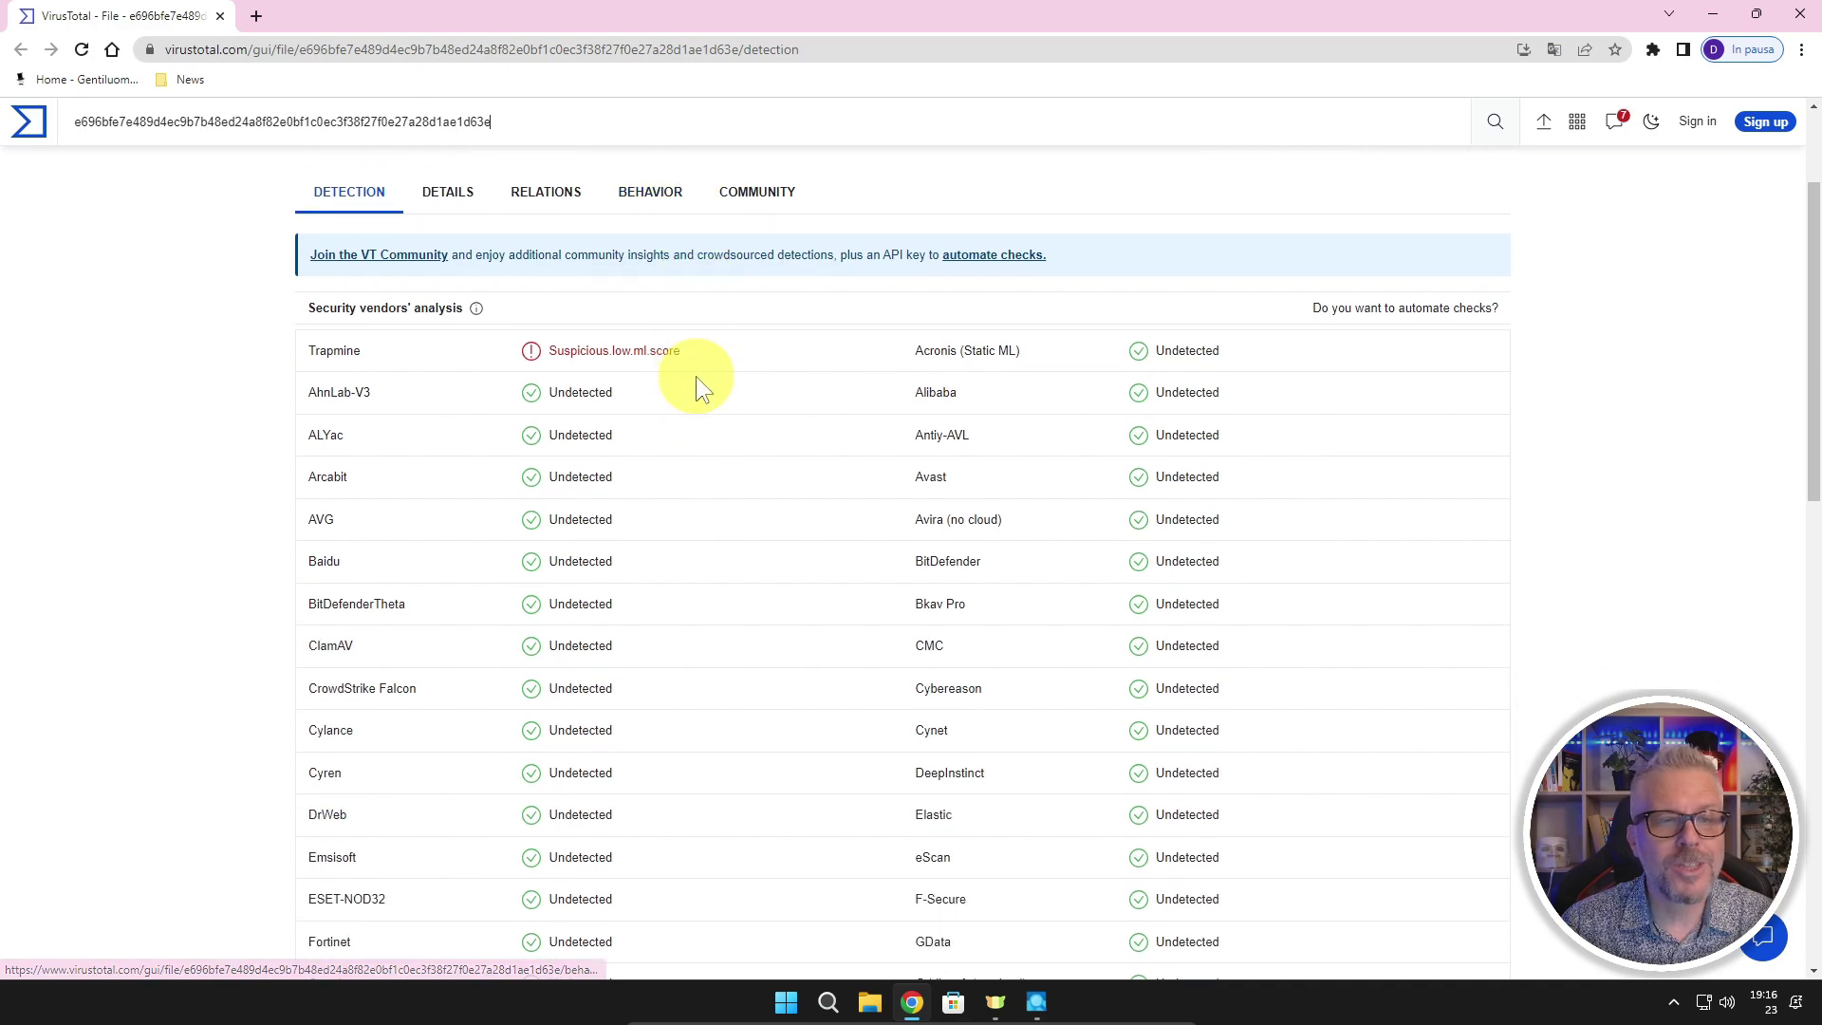
{"action": "scroll", "coordinate": [664, 446], "scroll_direction": "down", "scroll_amount": 7}
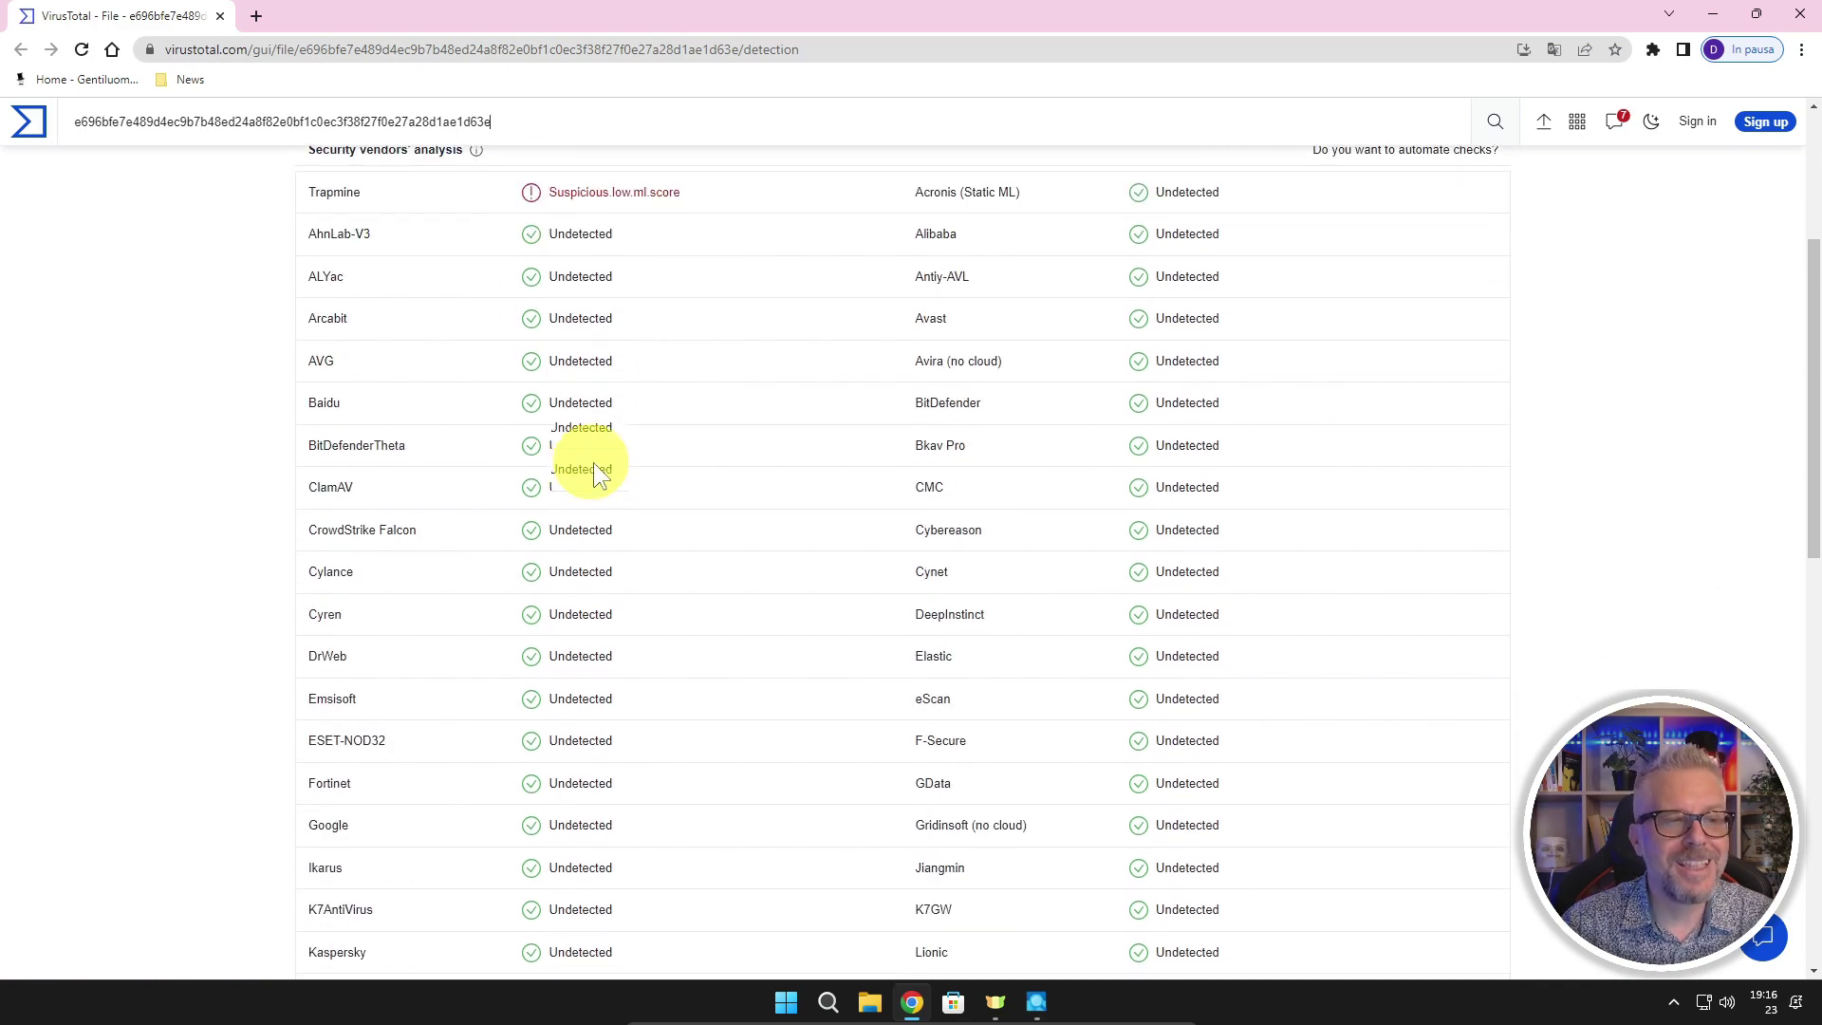
{"action": "left_click", "coordinate": [1797, 14]}
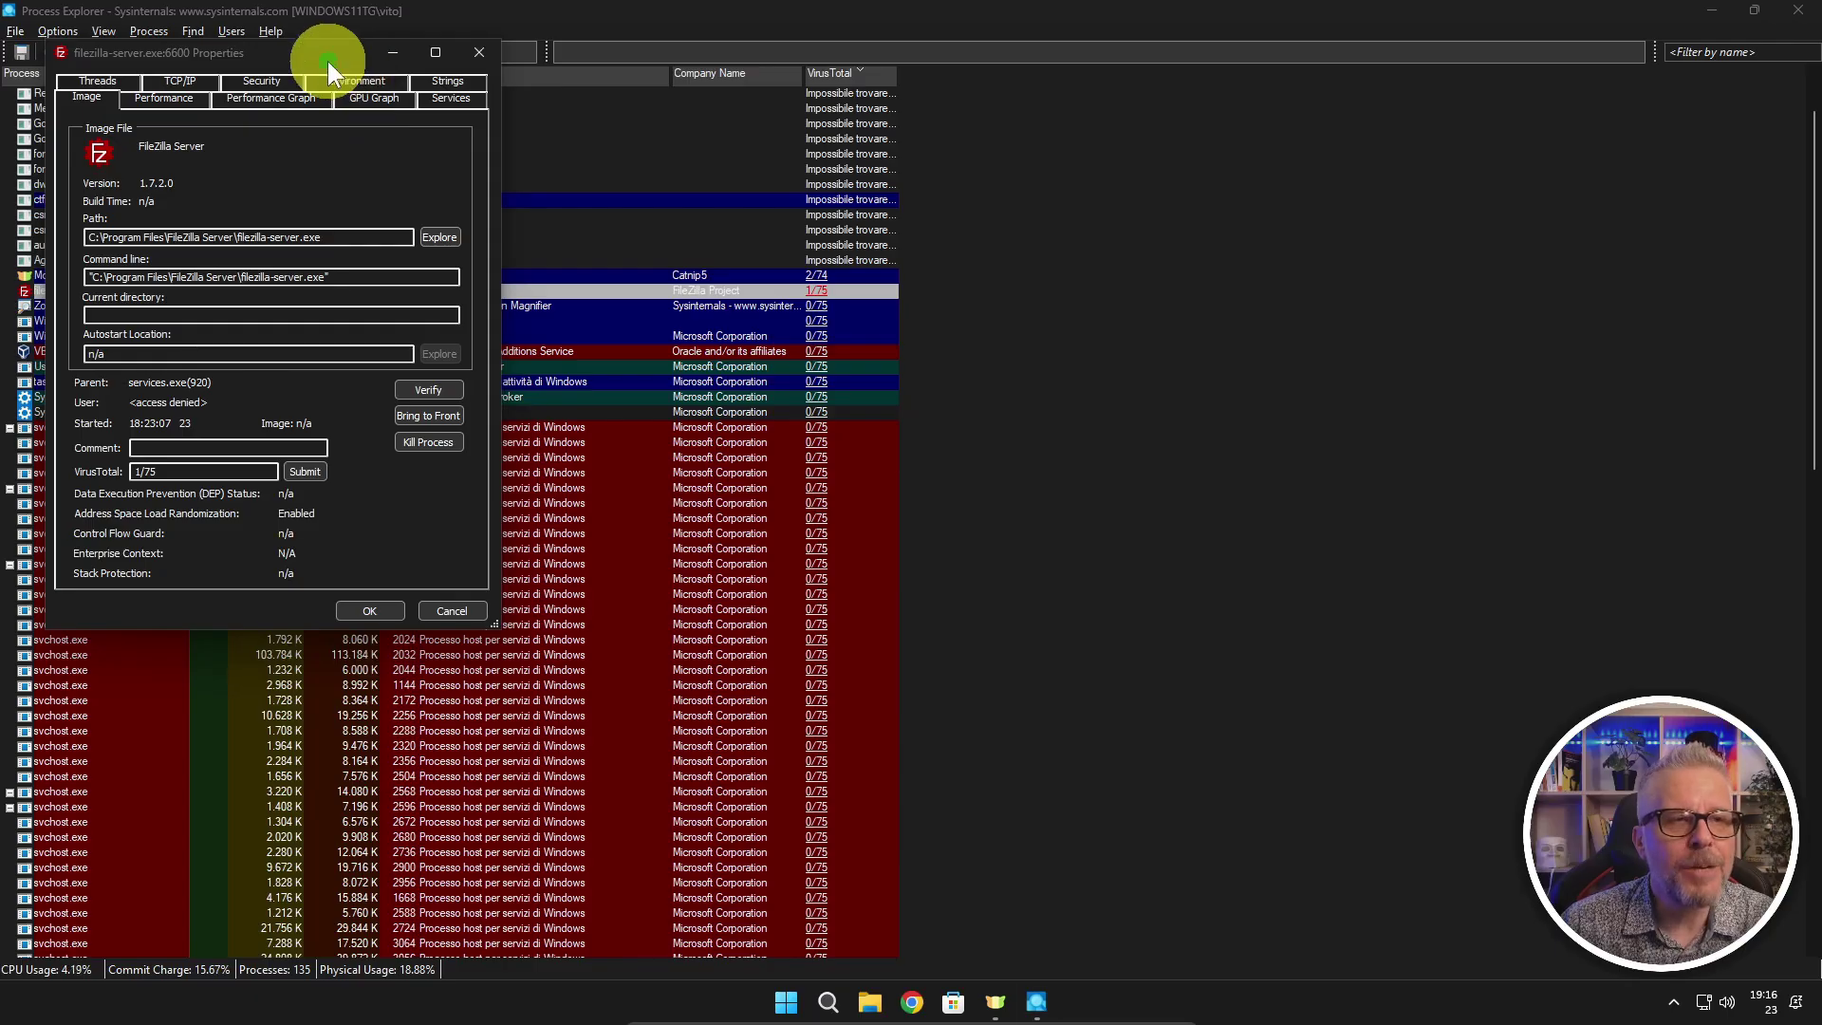
Move the filezilla-server.exe properties window clear of the process list and kill the process, confirming the termination
{"action": "left_click_drag", "start_coordinate": [328, 60], "coordinate": [1185, 129]}
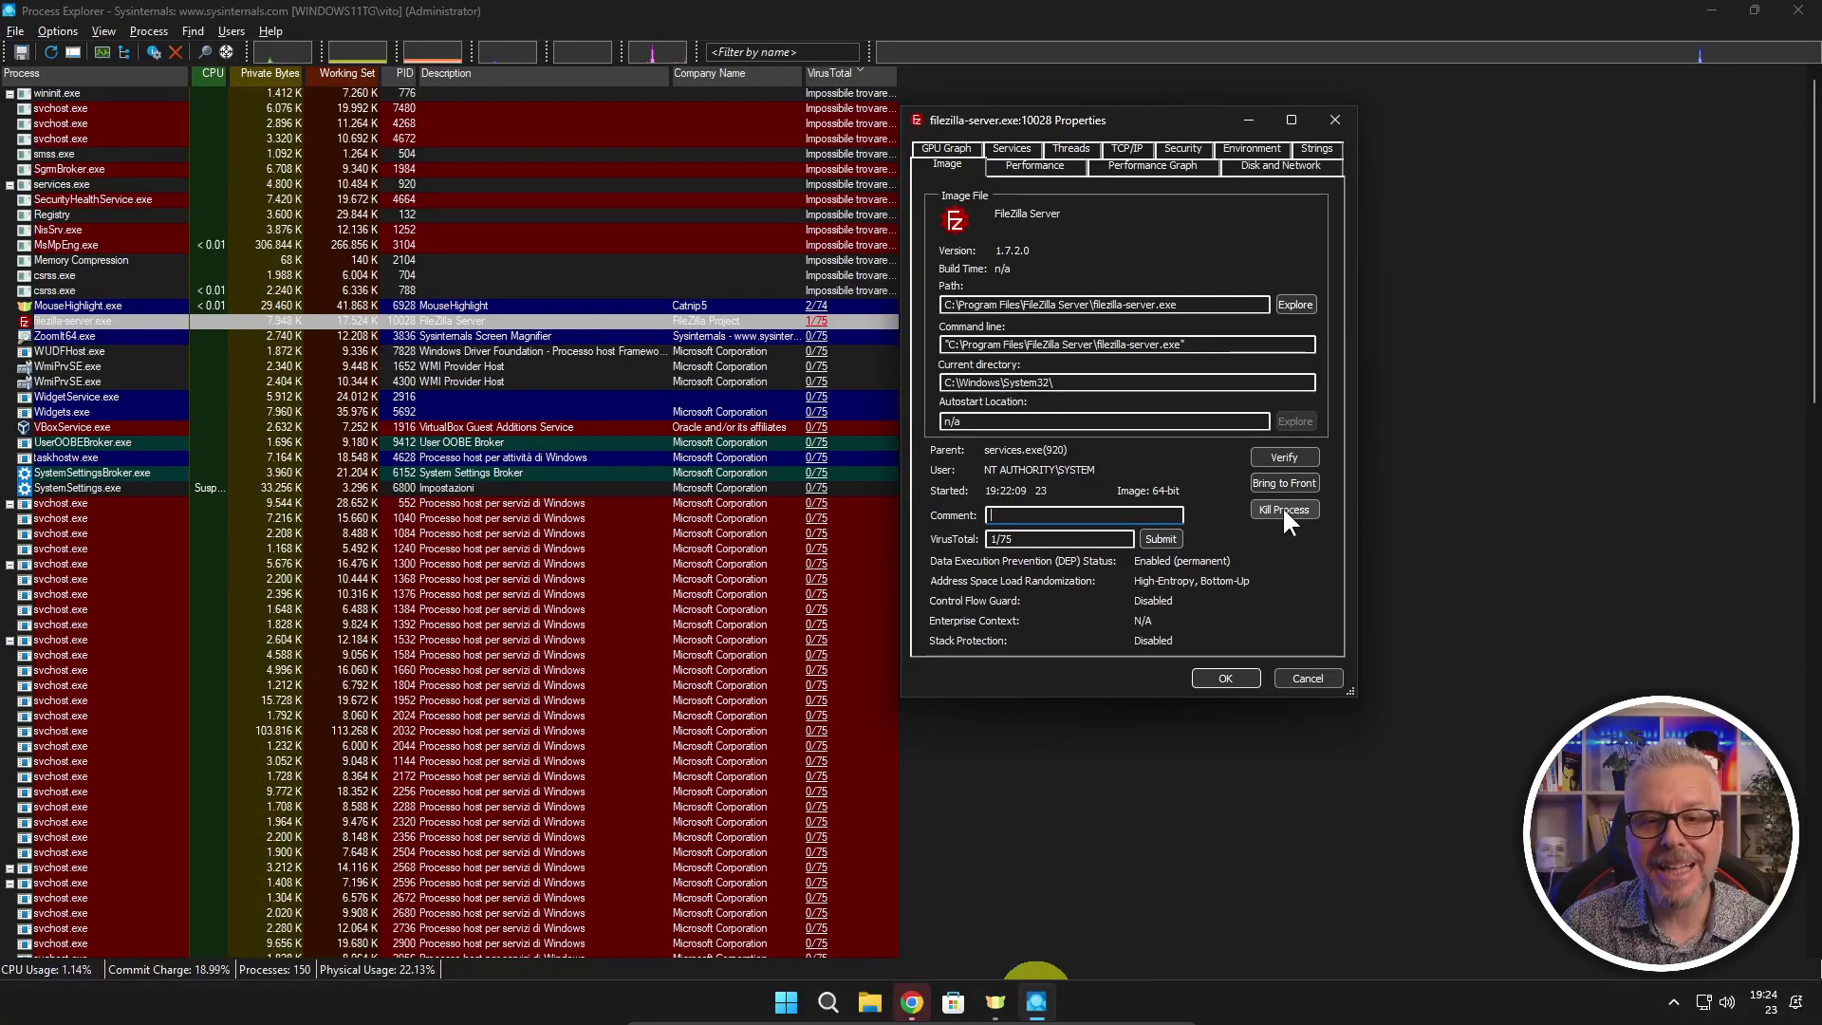
{"action": "left_click", "coordinate": [1284, 512]}
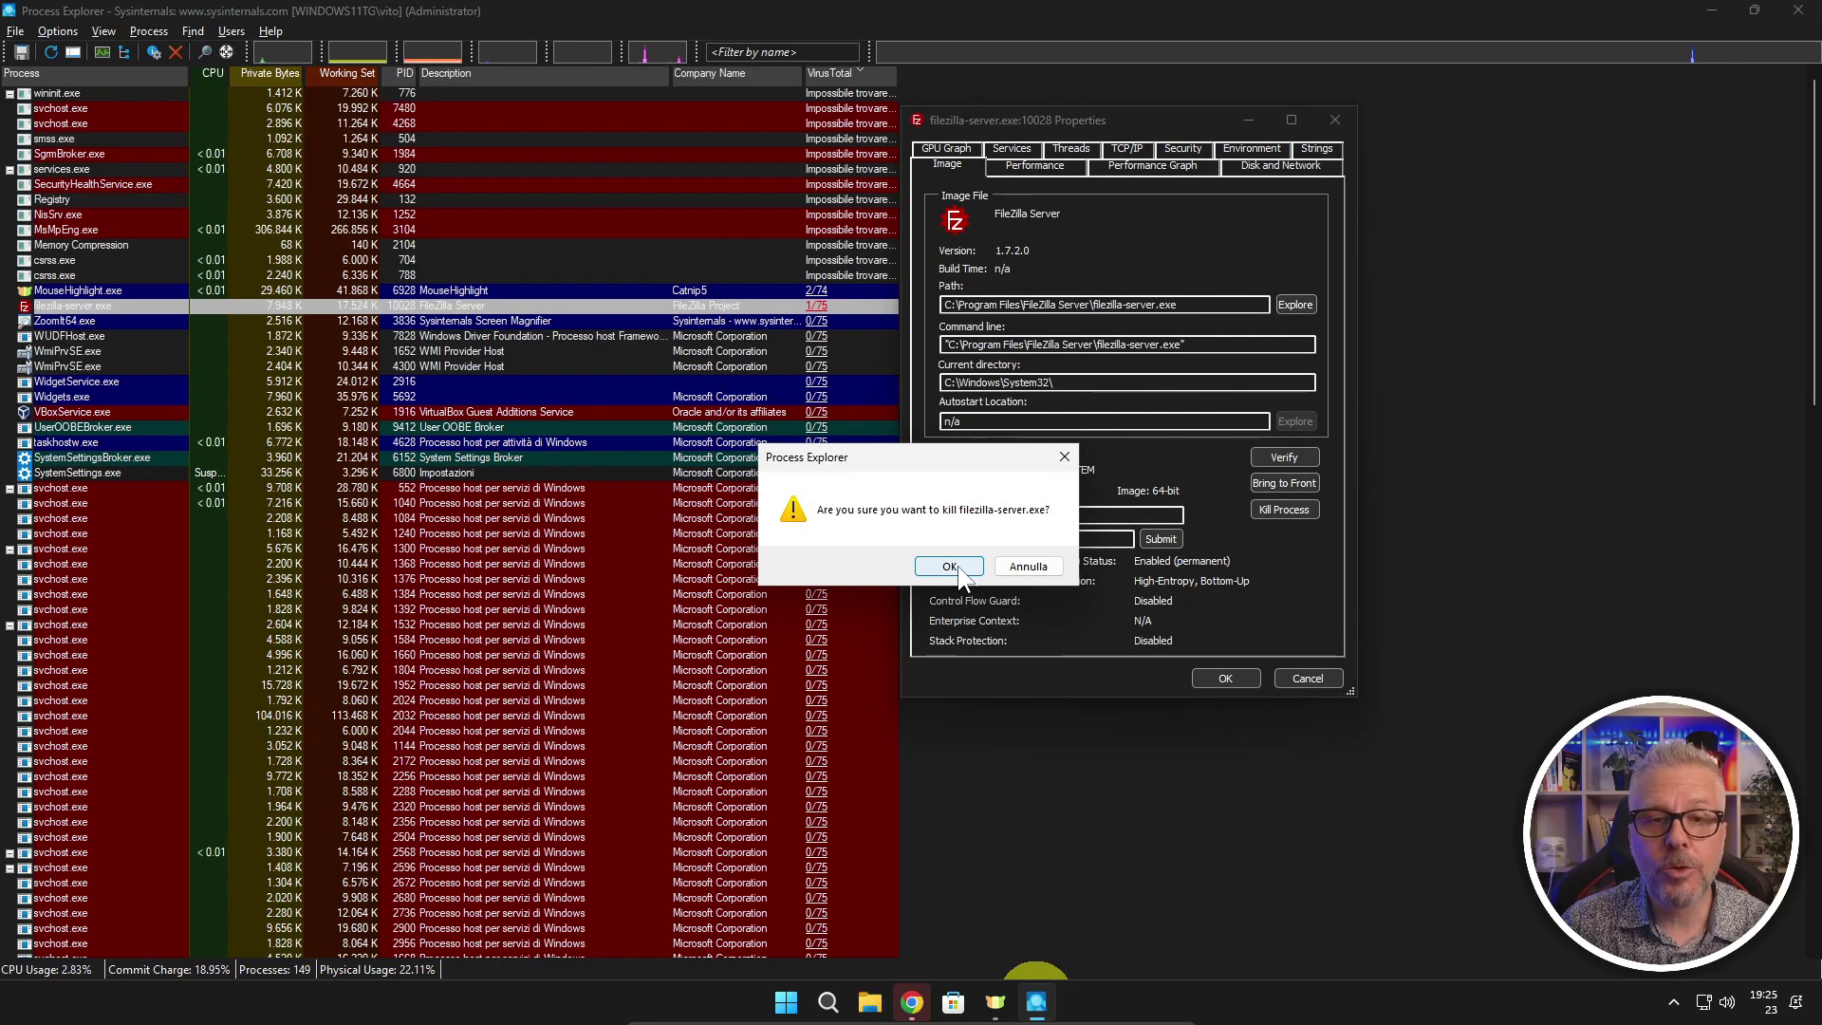
{"action": "left_click", "coordinate": [949, 566]}
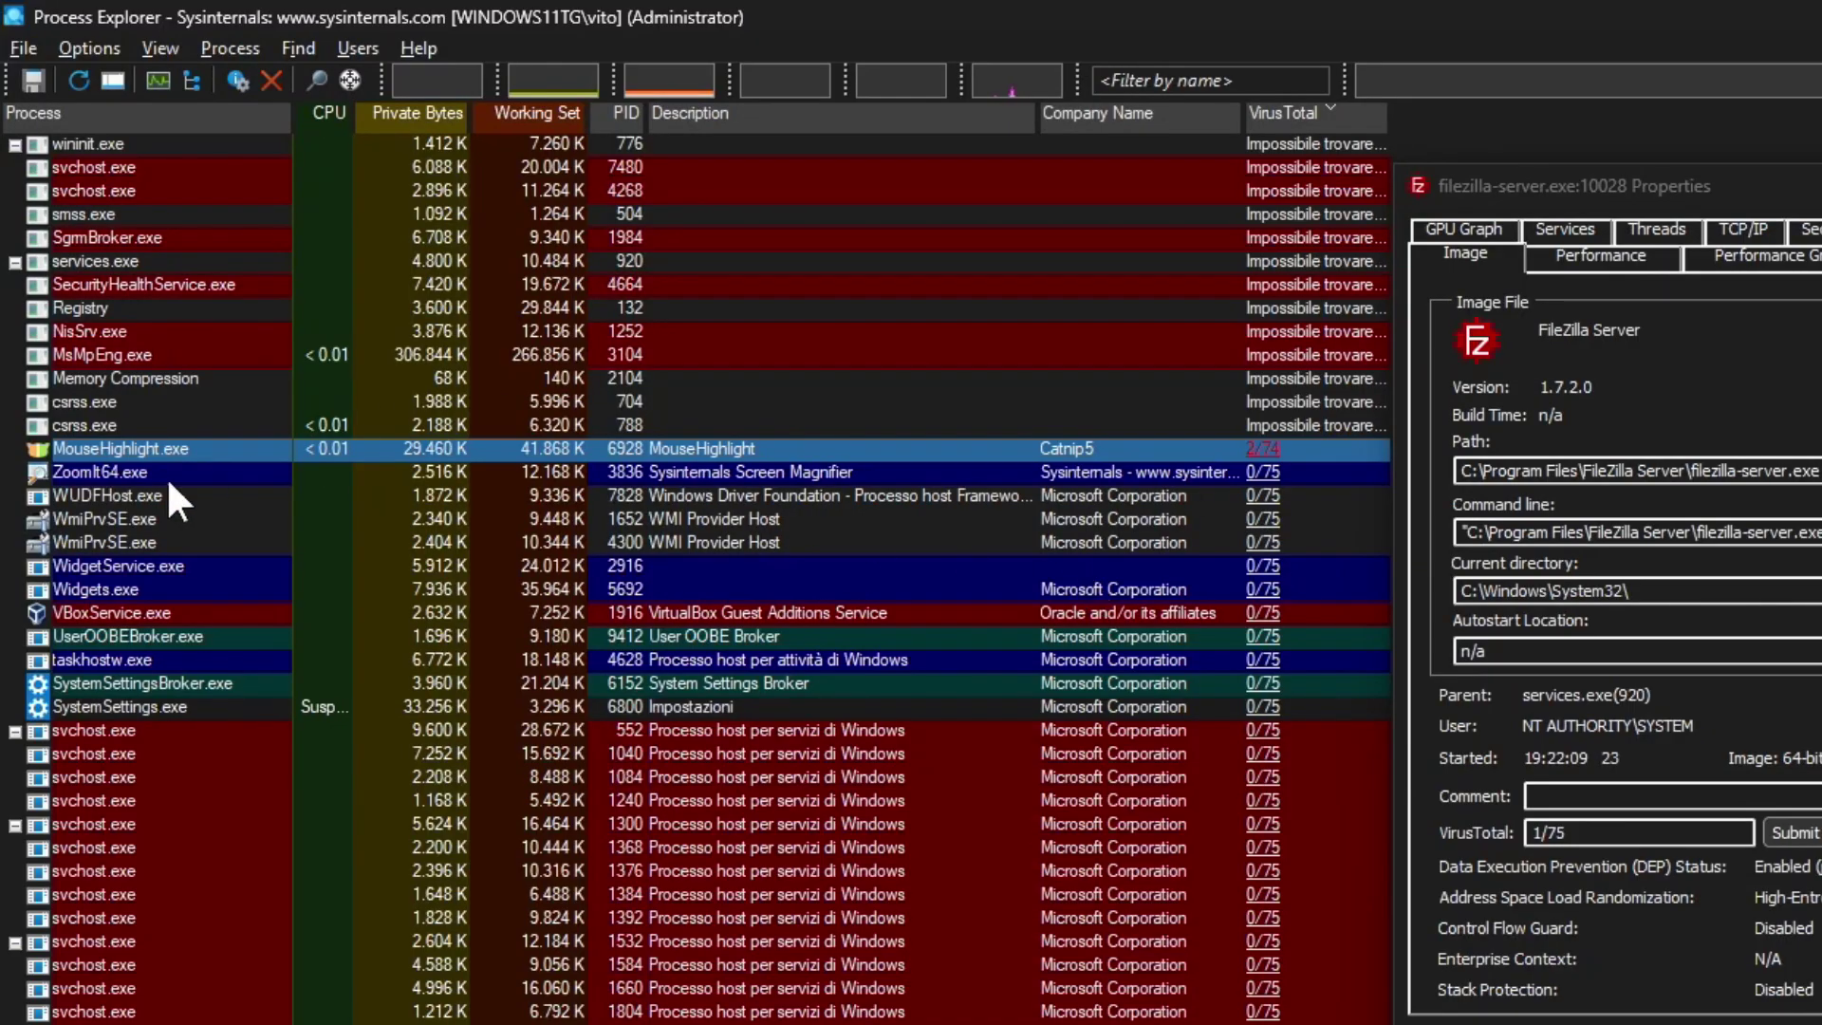
Open the folder containing filezilla-server.exe from its process properties and delete the filezilla-server application file
{"action": "mouse_move", "coordinate": [262, 501]}
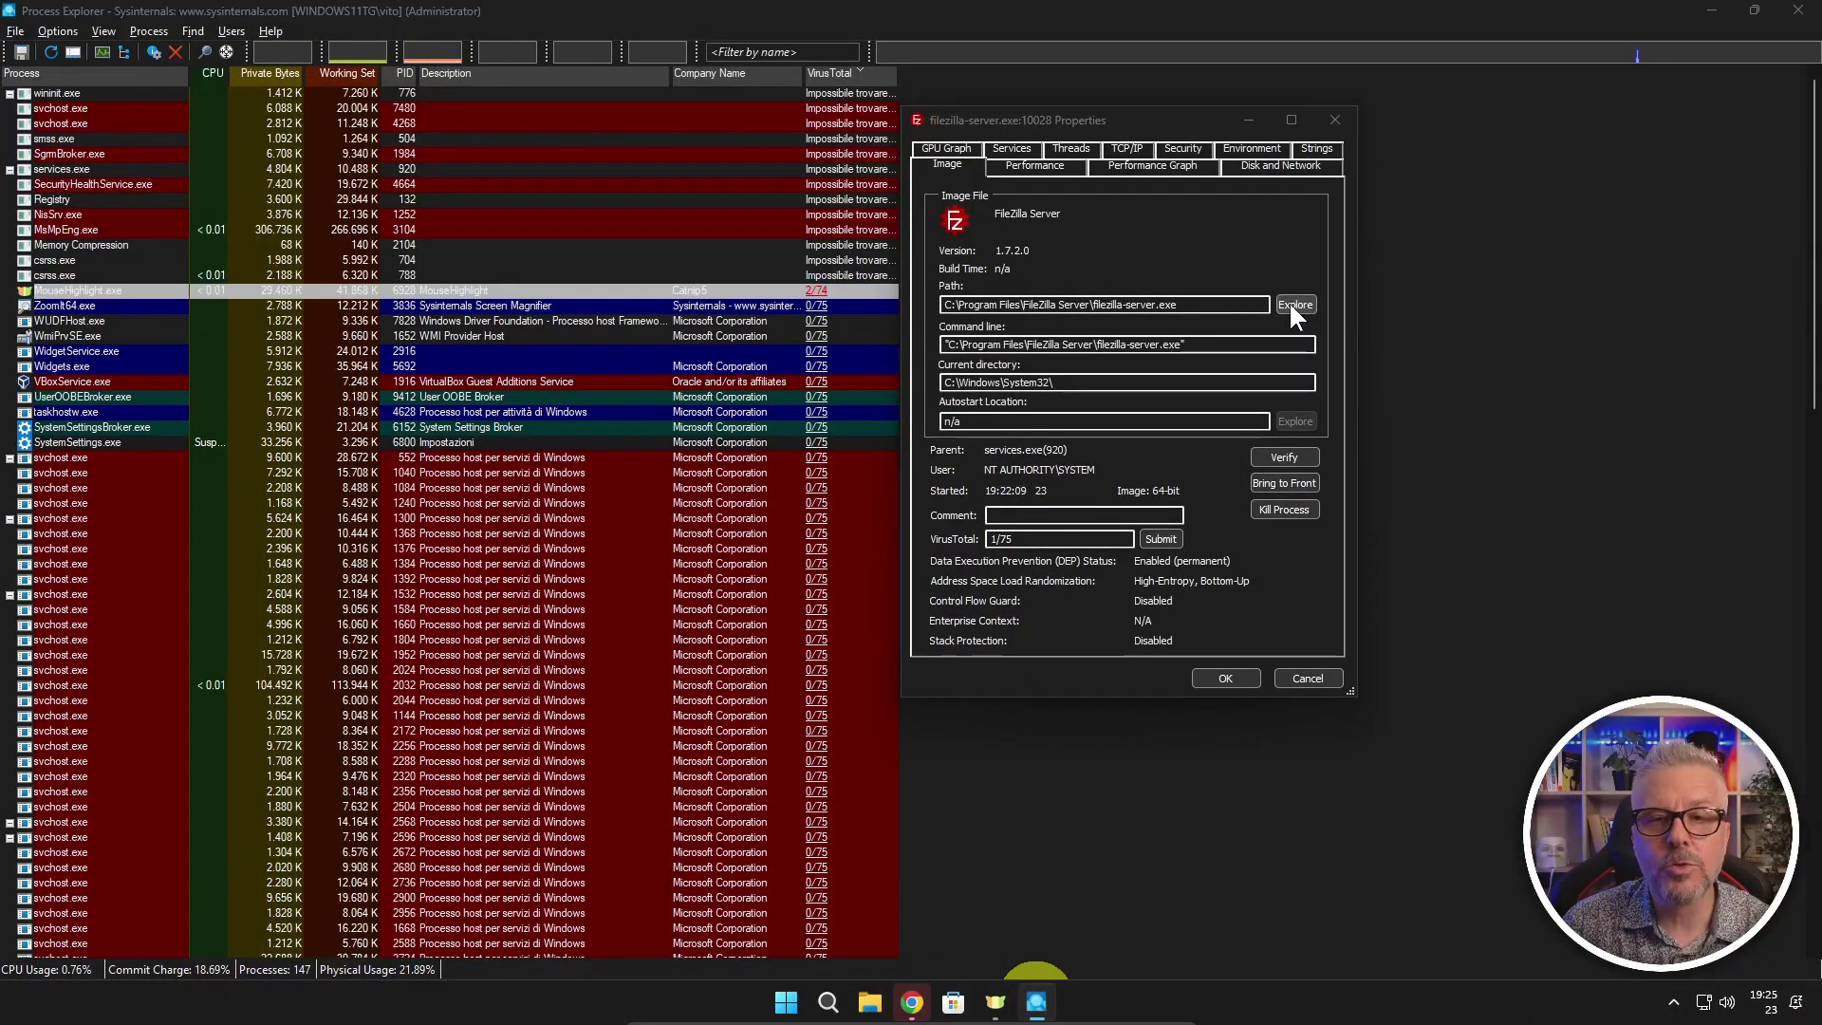
{"action": "left_click", "coordinate": [1293, 305]}
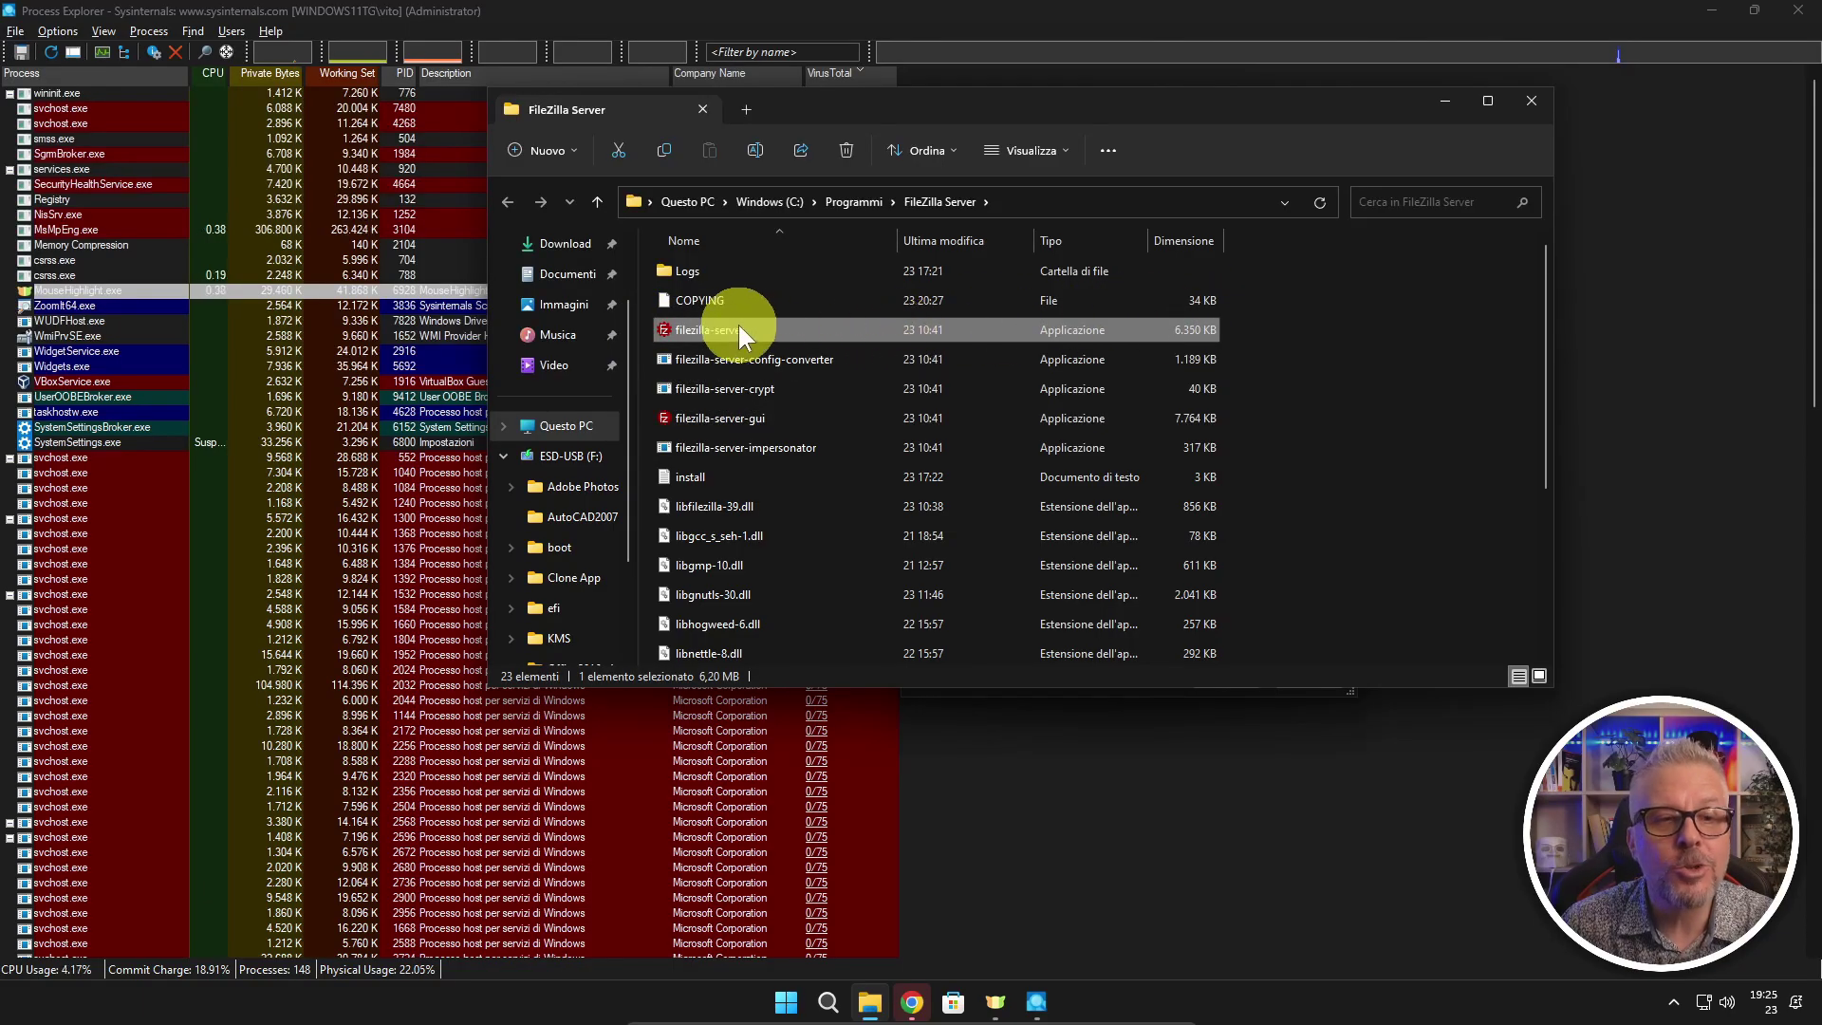
{"action": "mouse_move", "coordinate": [734, 333]}
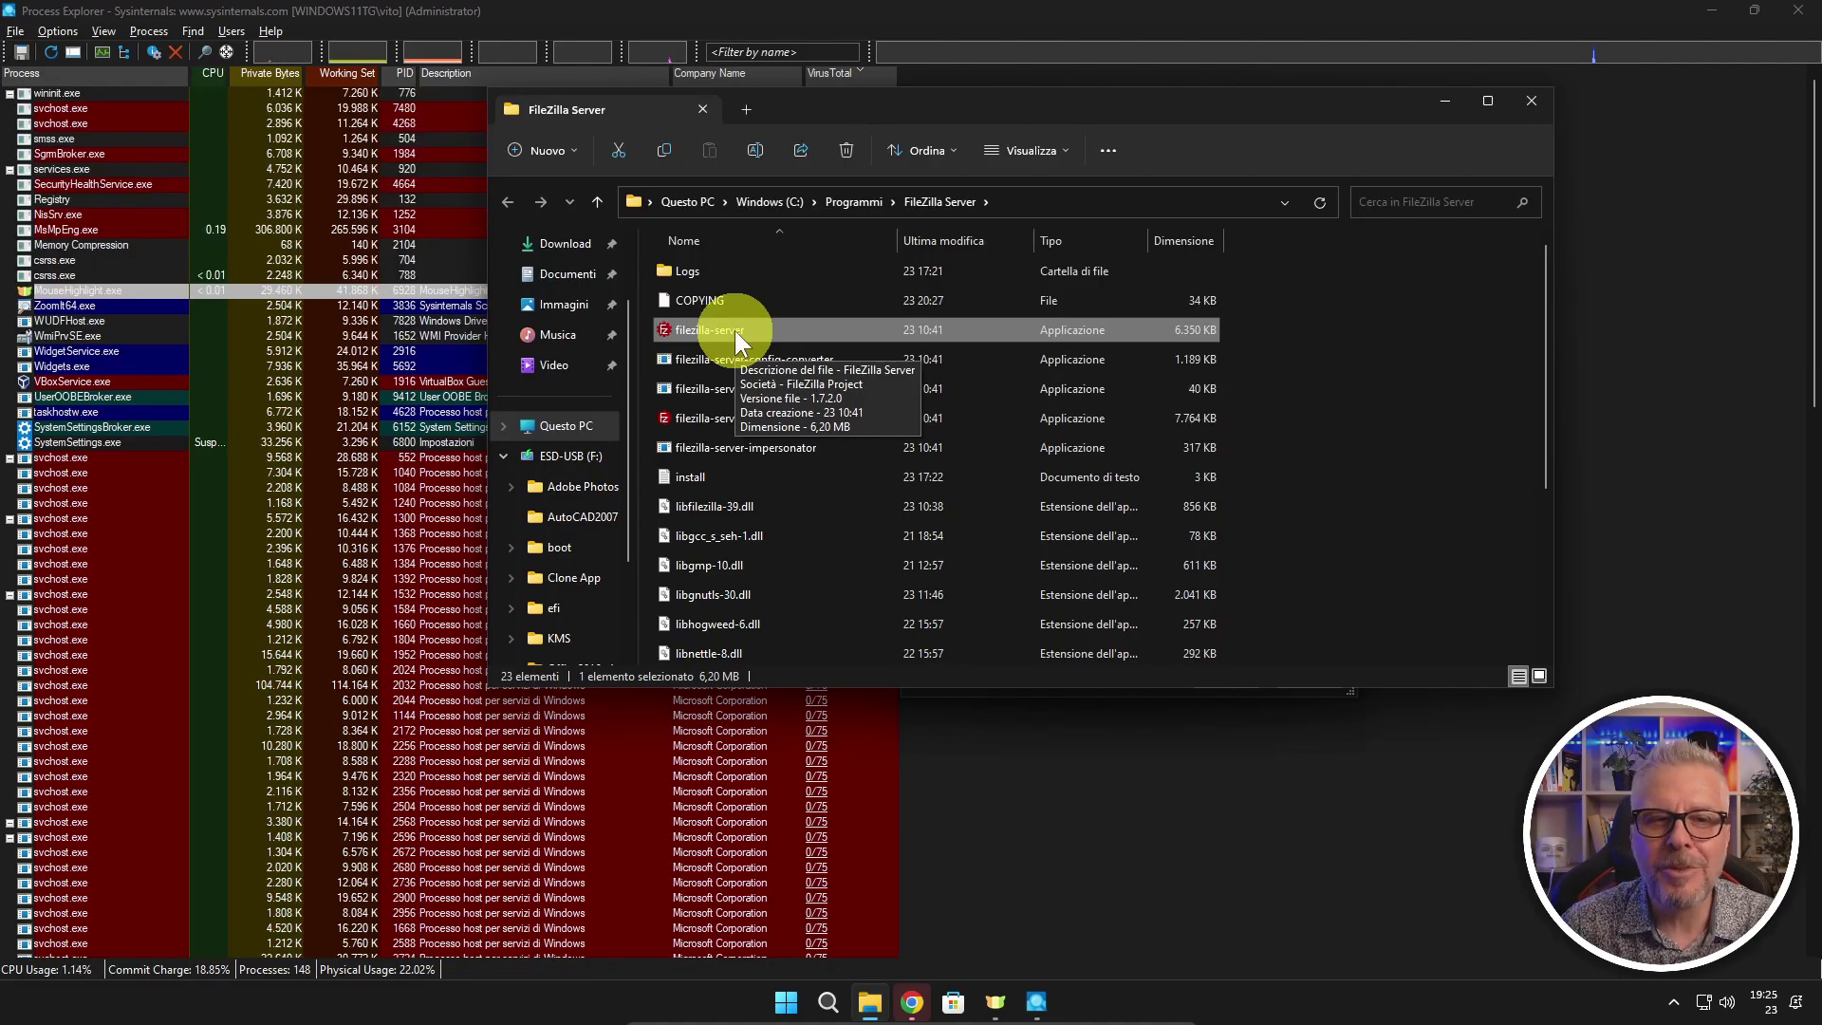
{"action": "right_click", "coordinate": [735, 330]}
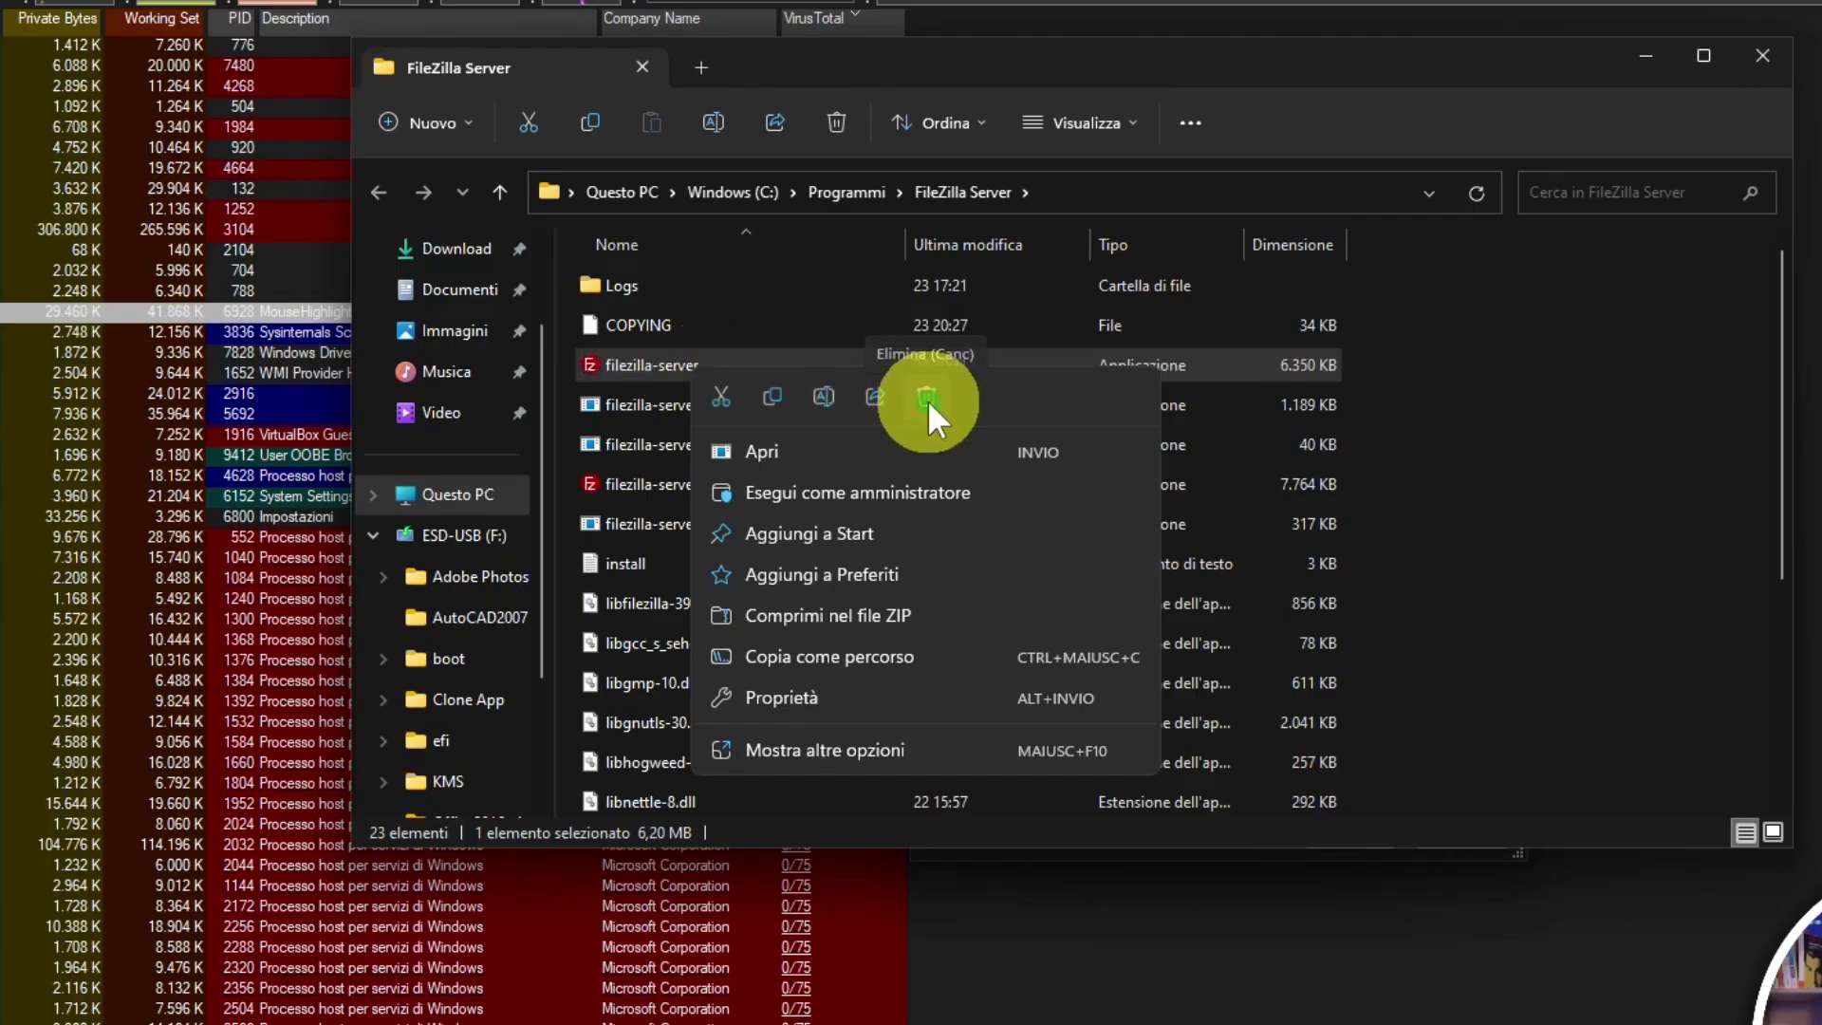
{"action": "left_click", "coordinate": [926, 399]}
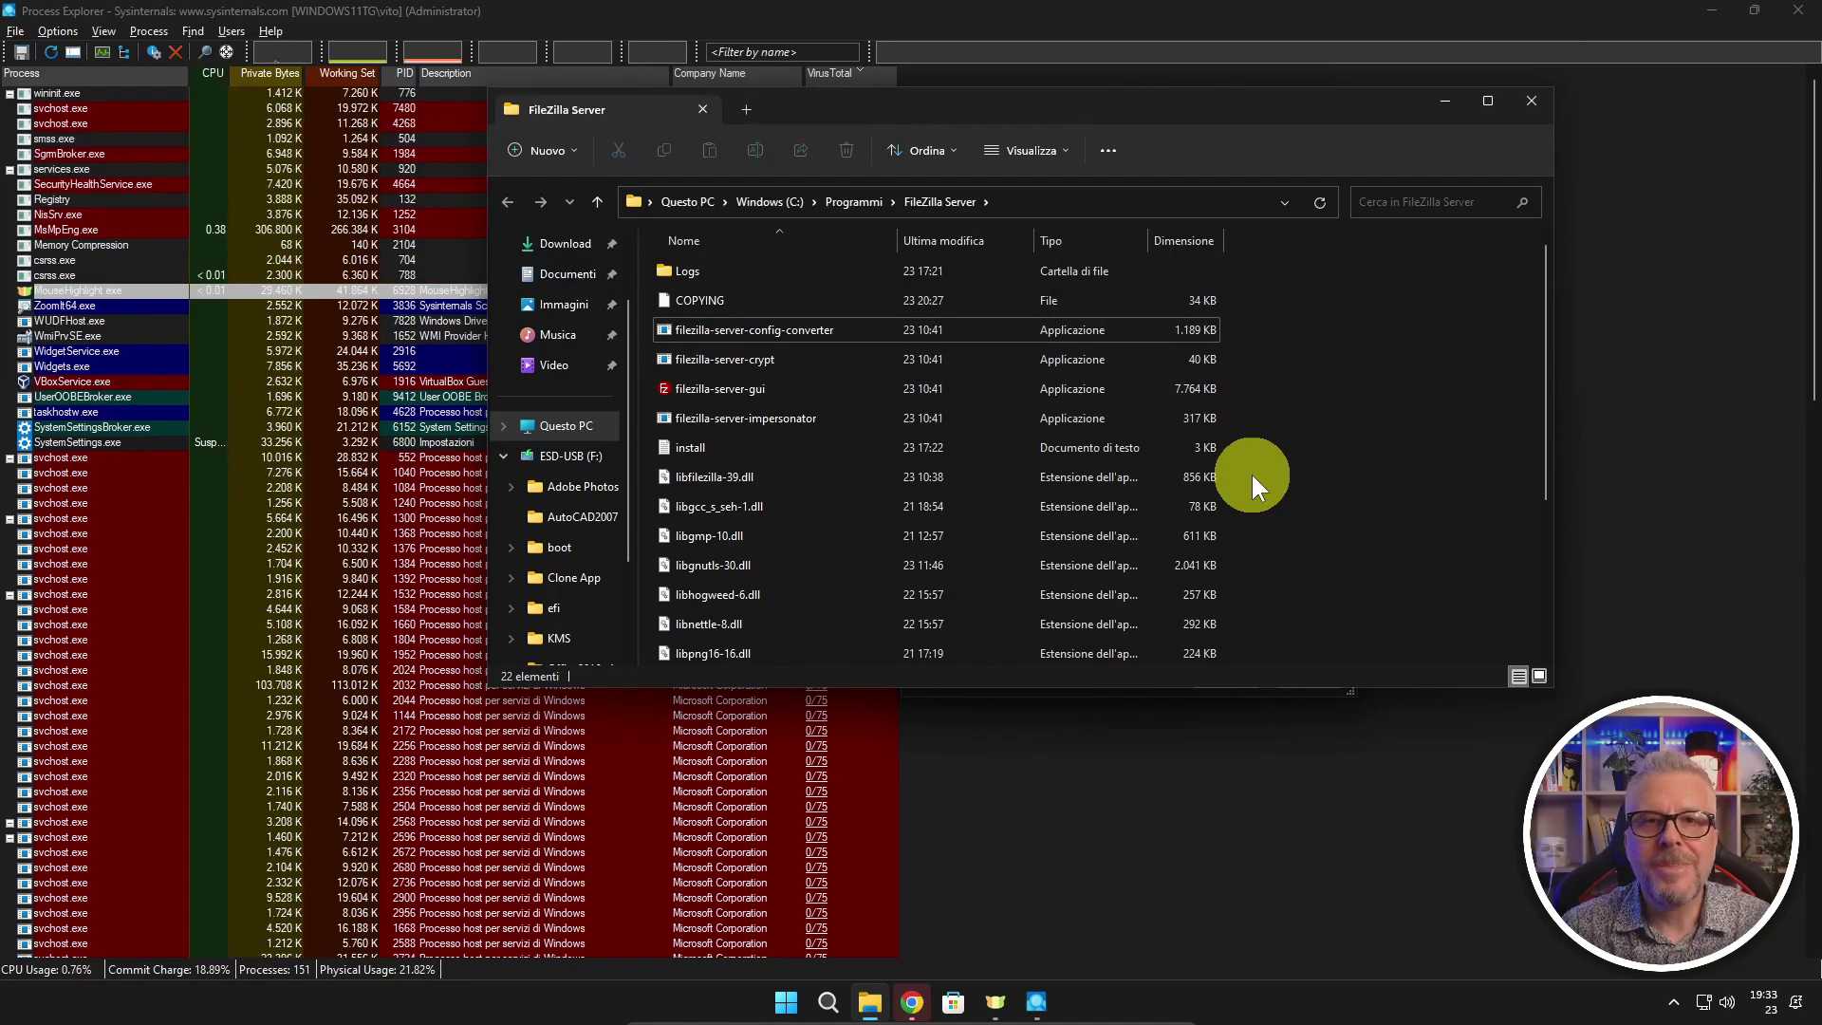
Minimize the FileZilla Server folder, dismiss the process properties, and close Process Explorer and the VirusTotal browser window
{"action": "left_click", "coordinate": [1444, 101]}
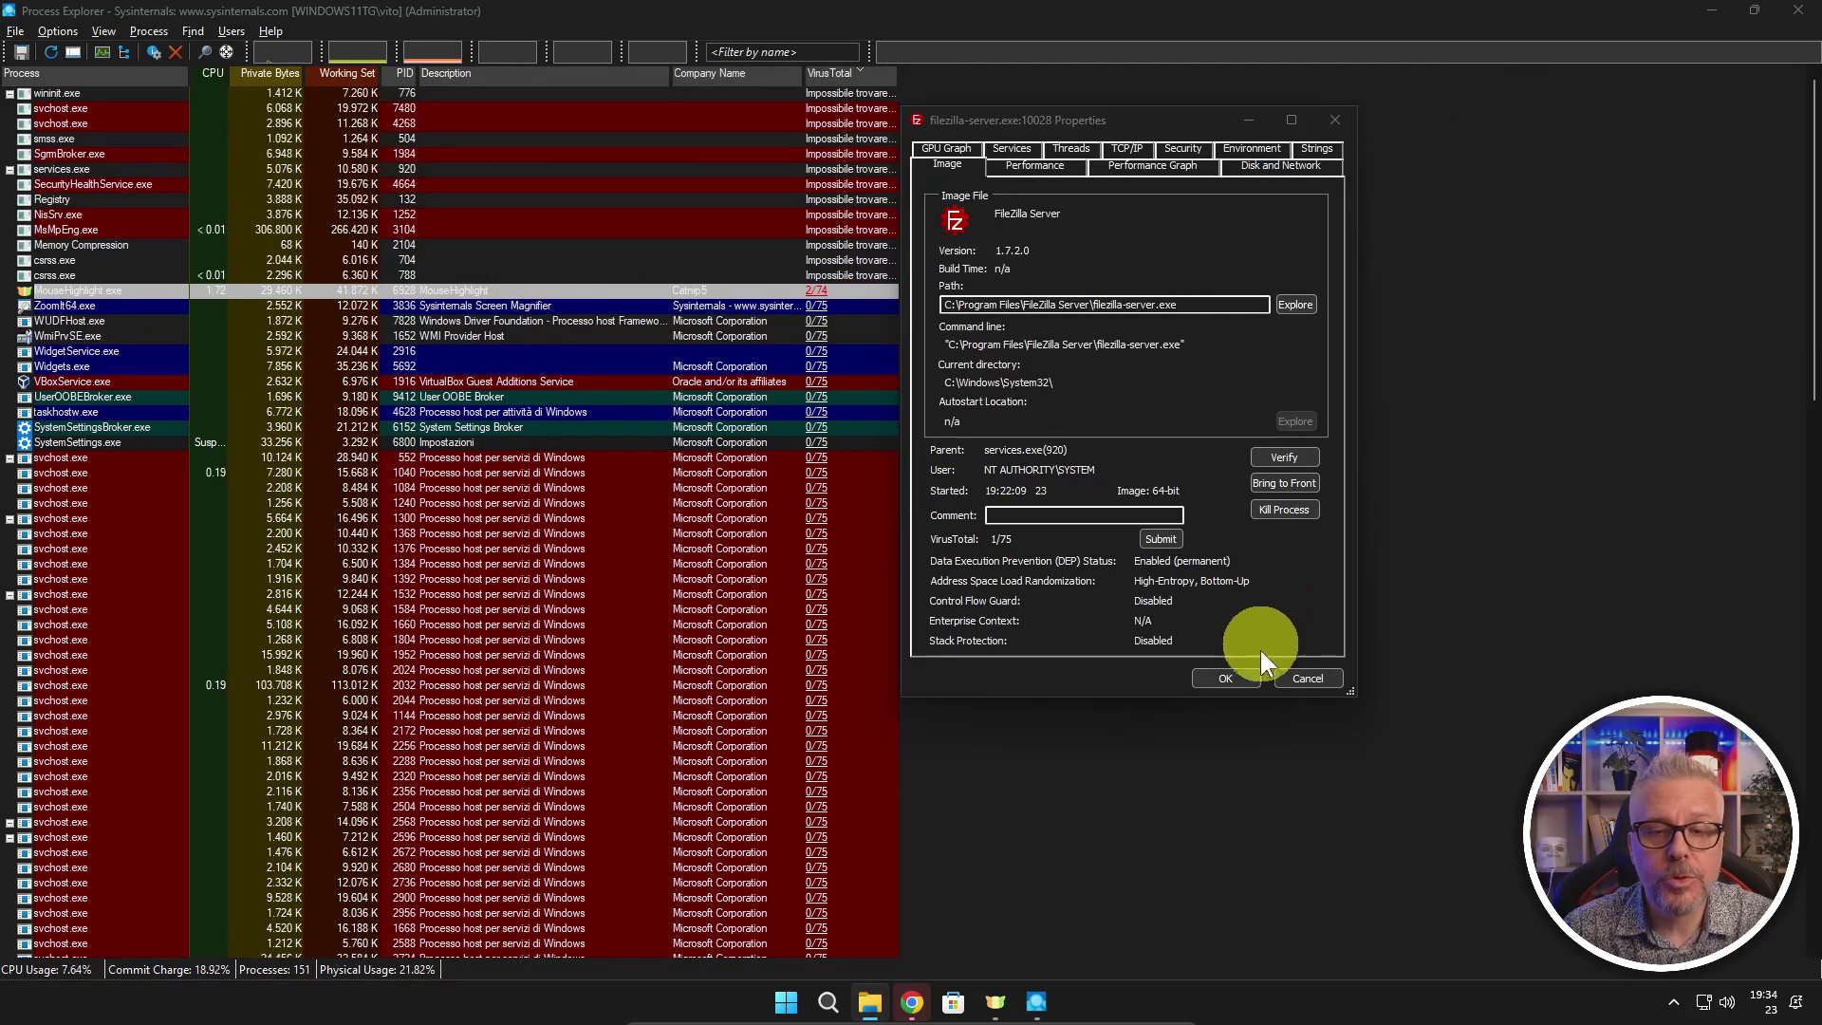
{"action": "left_click", "coordinate": [1309, 679]}
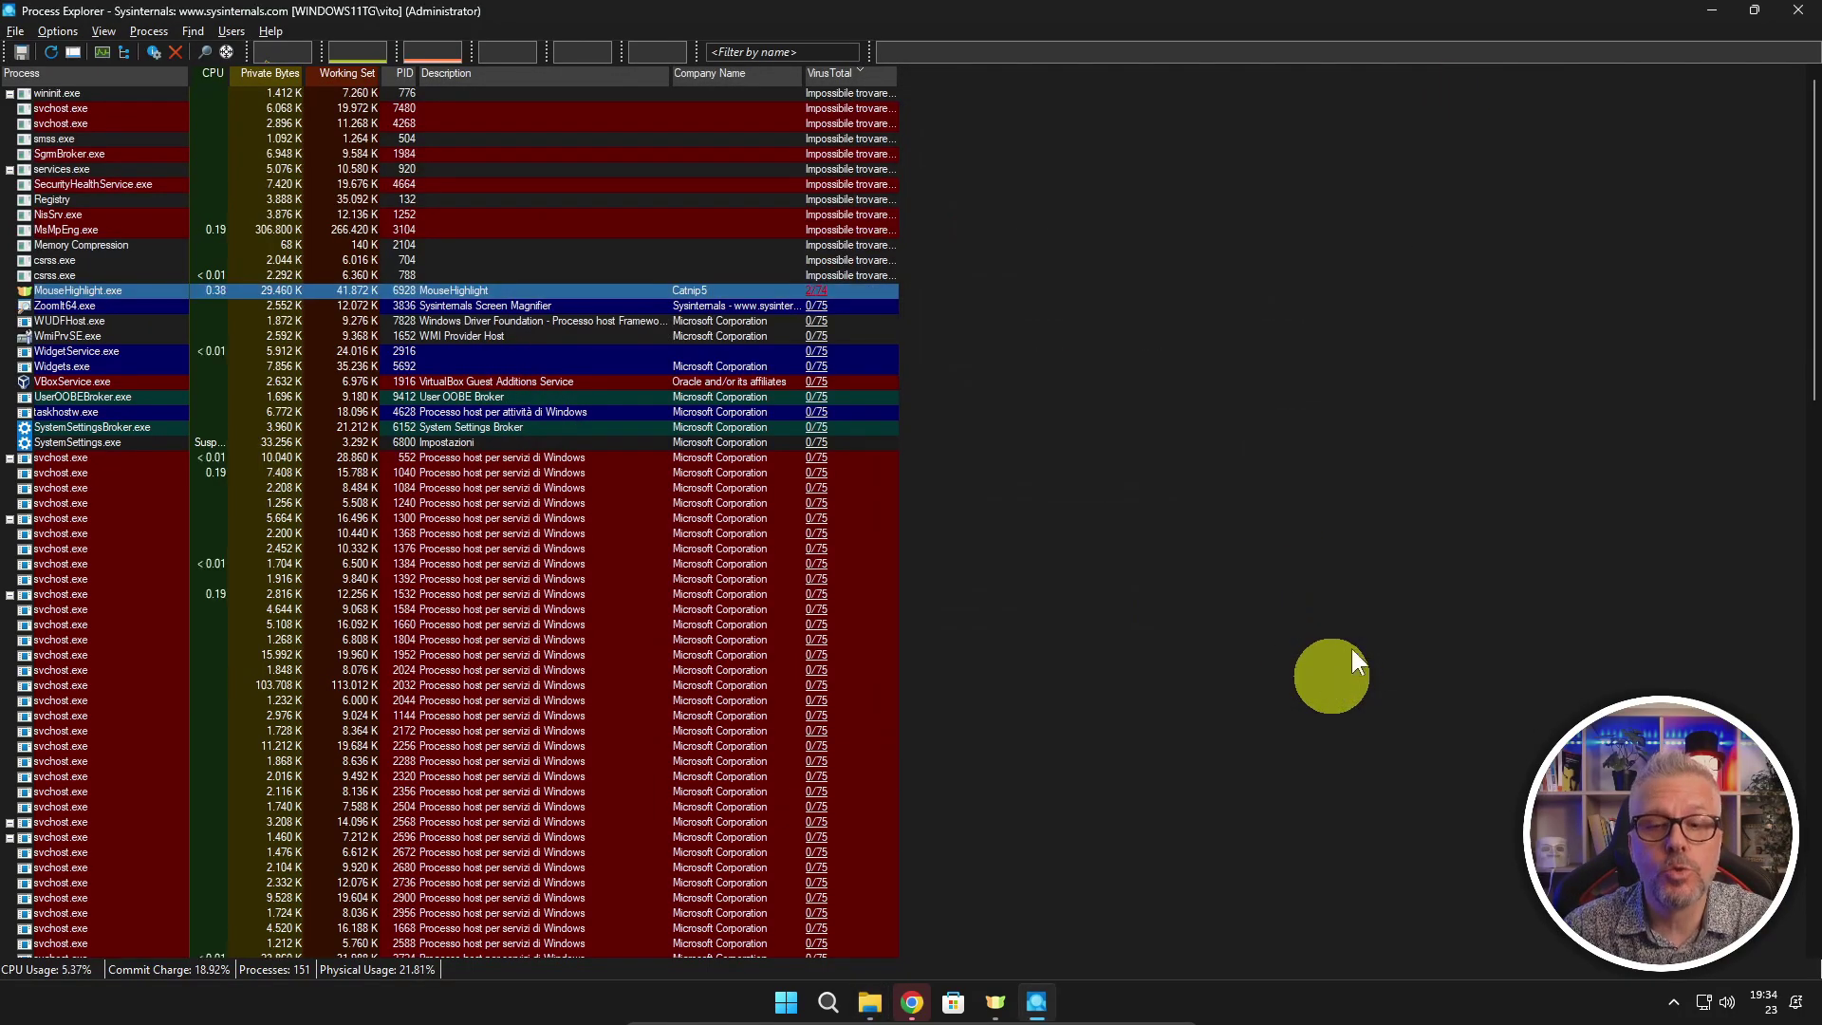
{"action": "left_click", "coordinate": [1353, 655]}
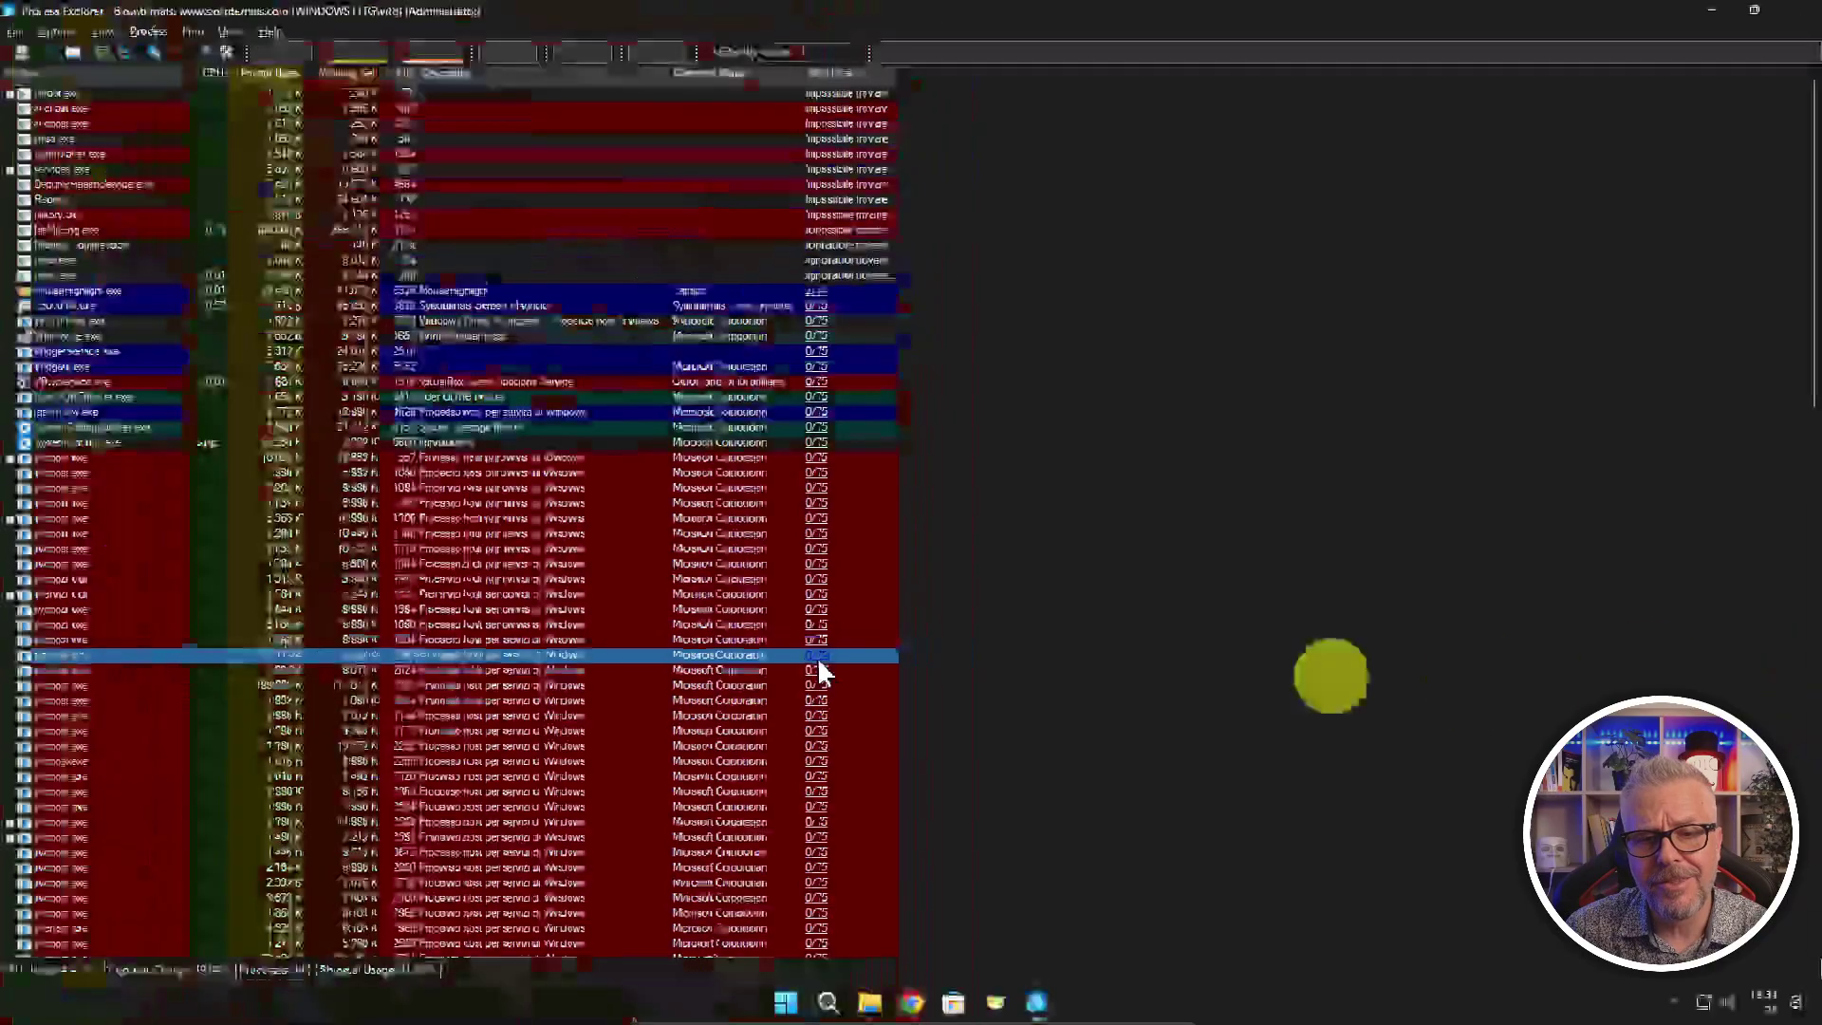
{"action": "left_click", "coordinate": [1798, 13]}
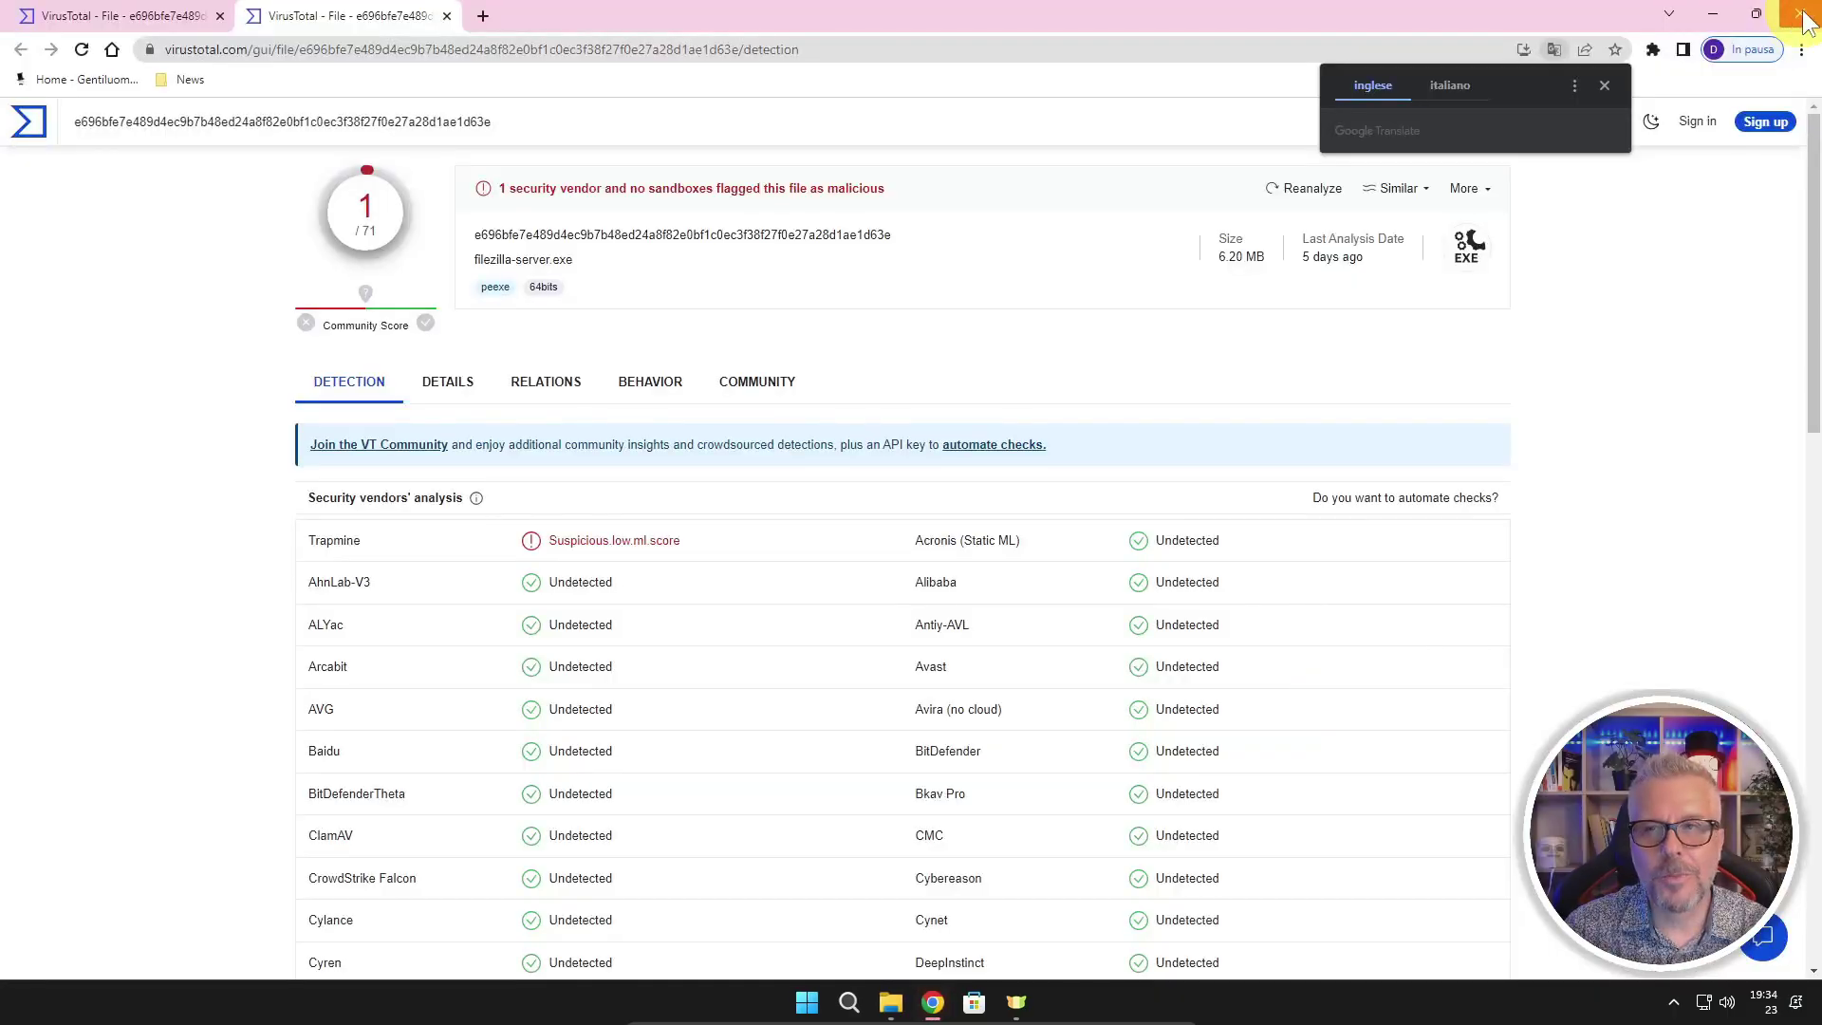
{"action": "left_click", "coordinate": [1797, 20]}
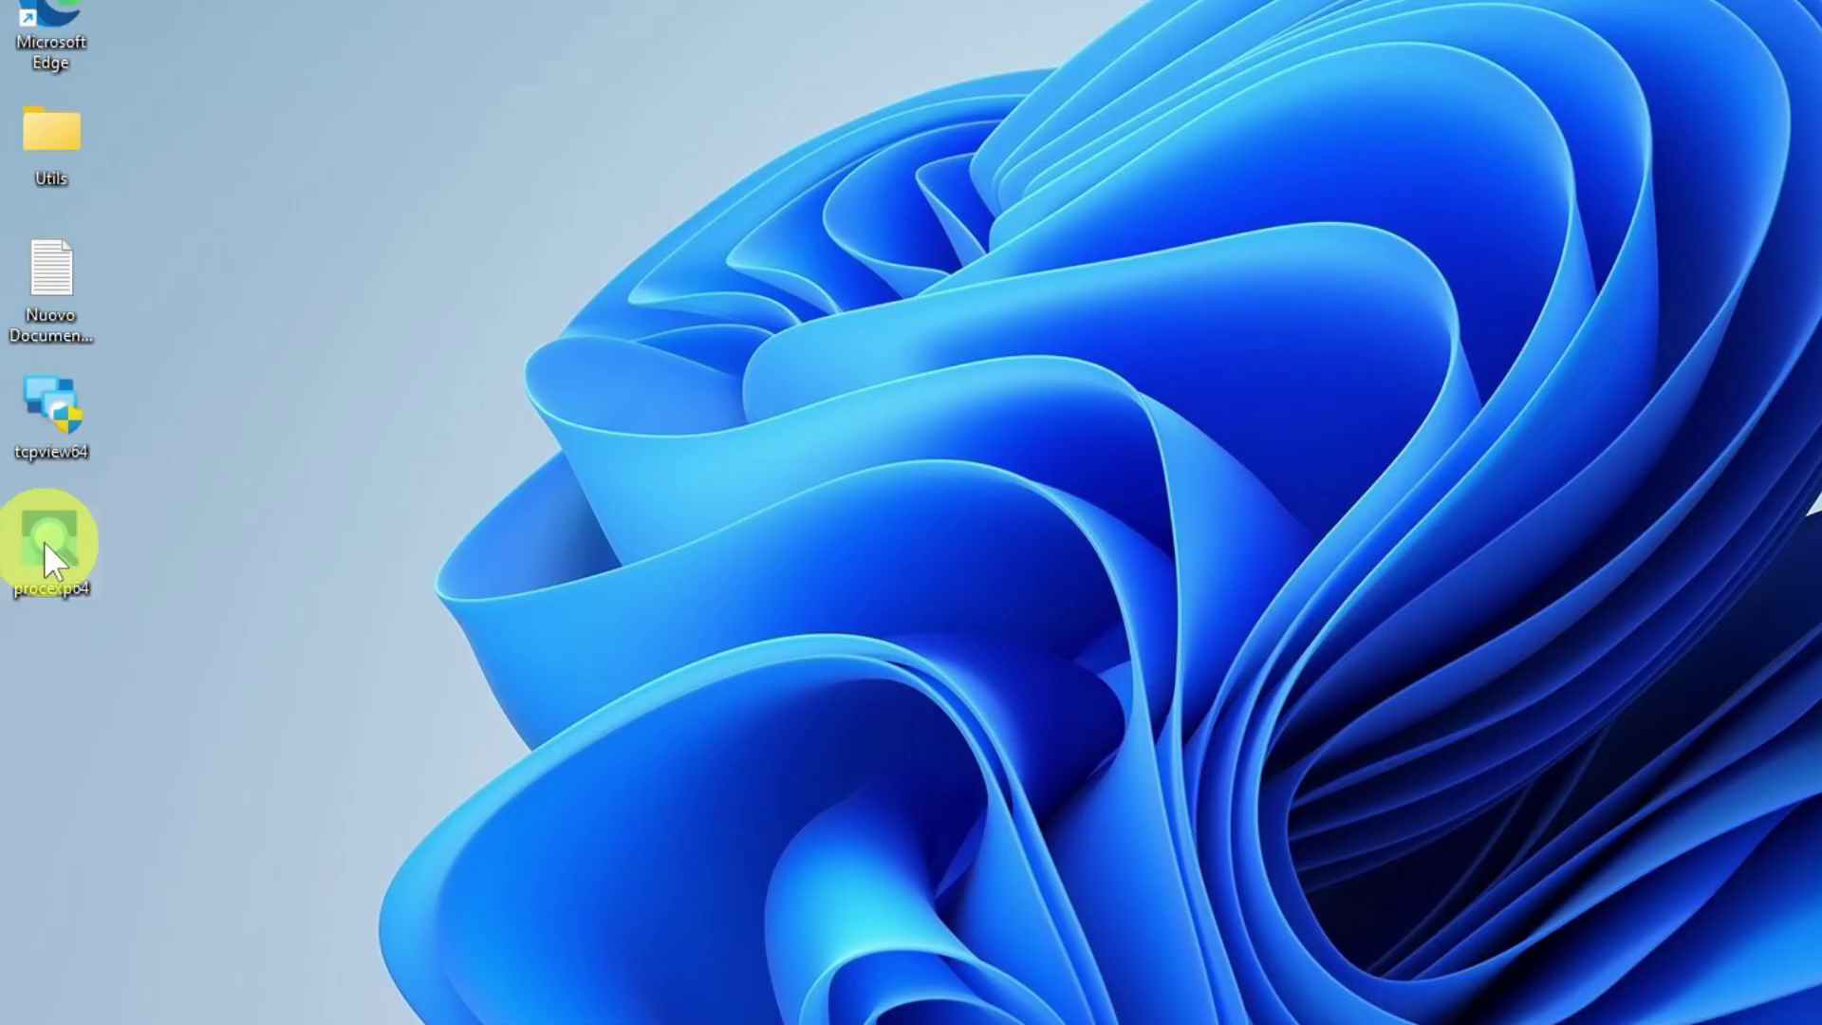
Launch TCPView from tcpview64 on the desktop and allow it to make changes to the device
{"action": "right_click", "coordinate": [30, 601]}
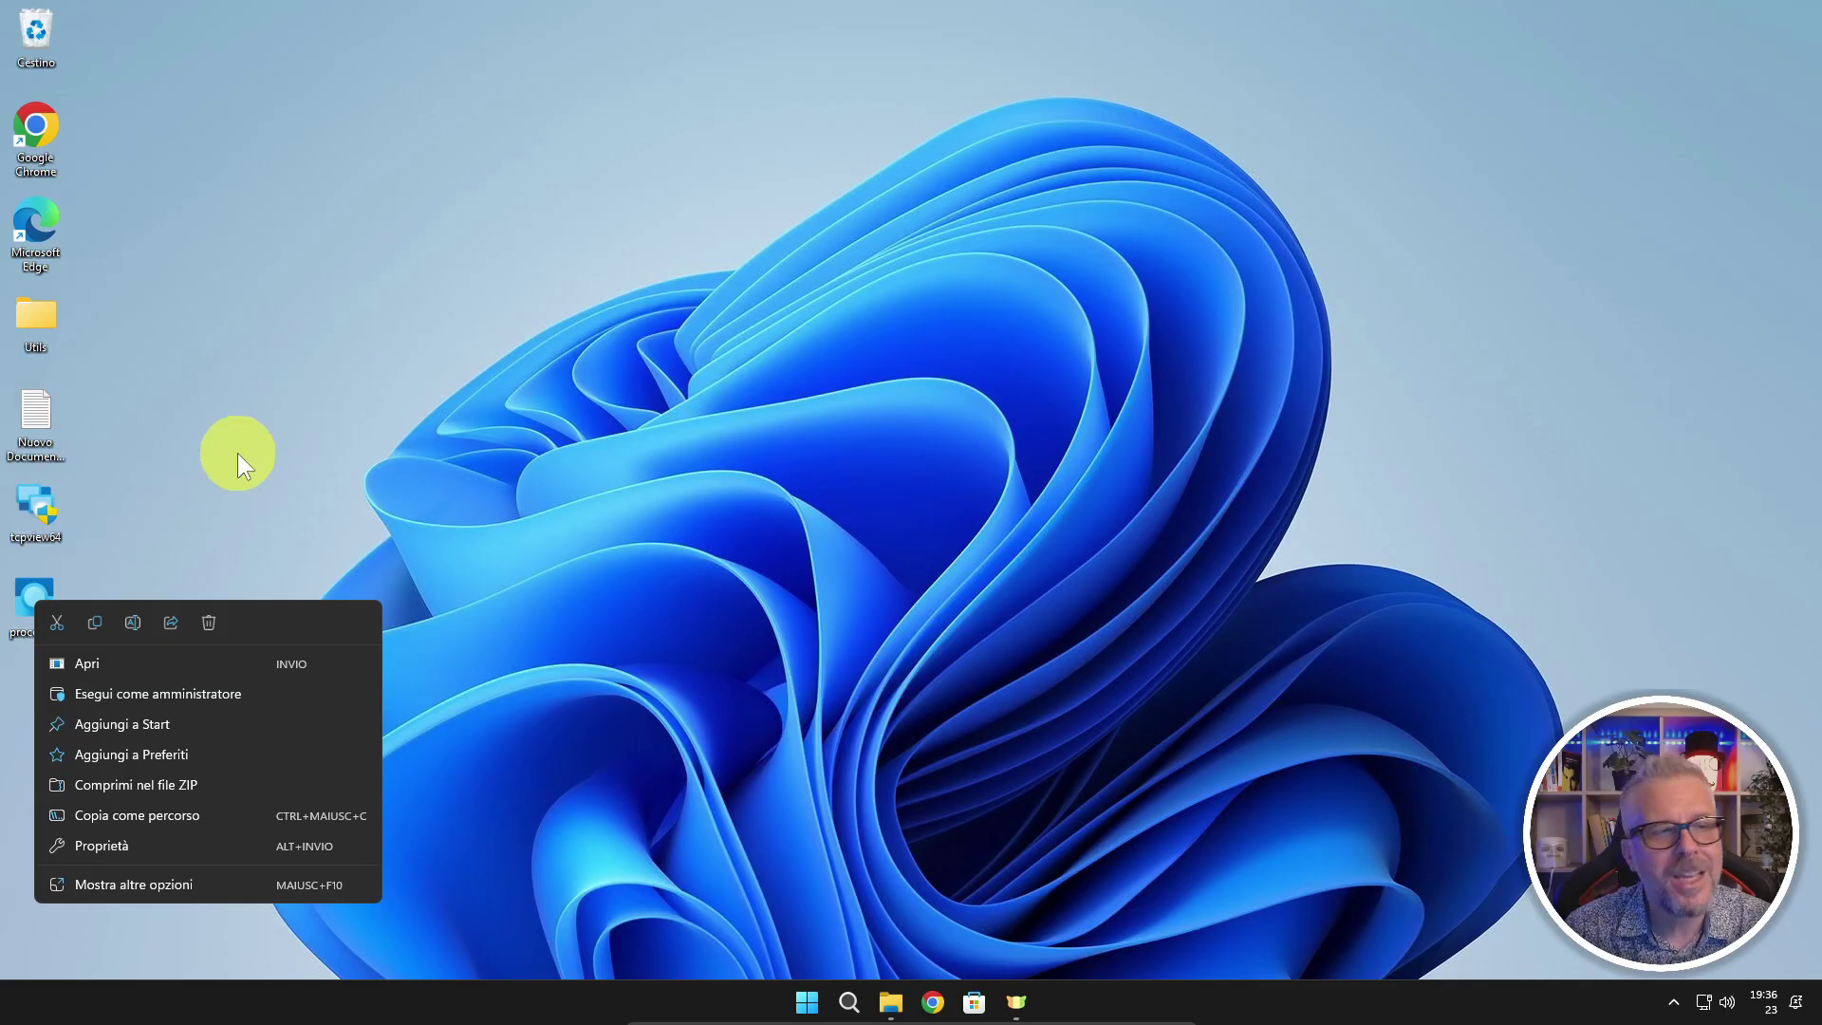
{"action": "left_click", "coordinate": [341, 333]}
{"action": "mouse_move", "coordinate": [54, 505]}
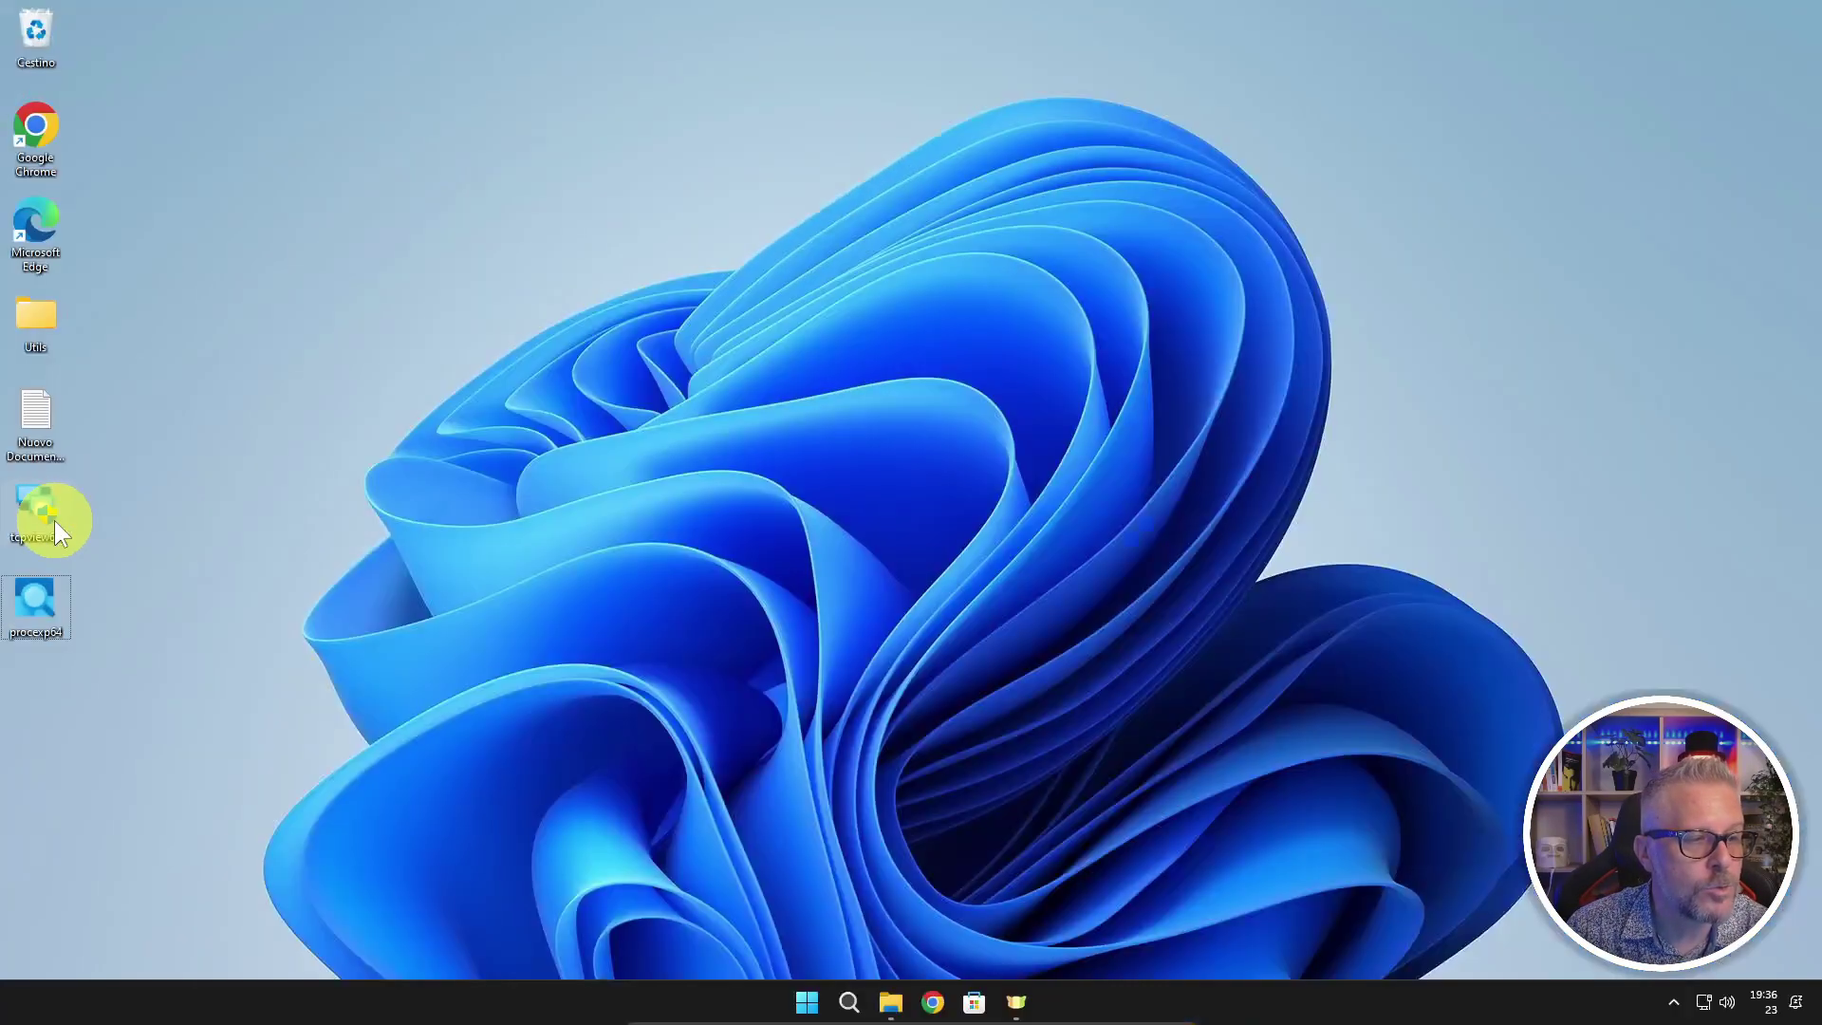
{"action": "mouse_move", "coordinate": [38, 520]}
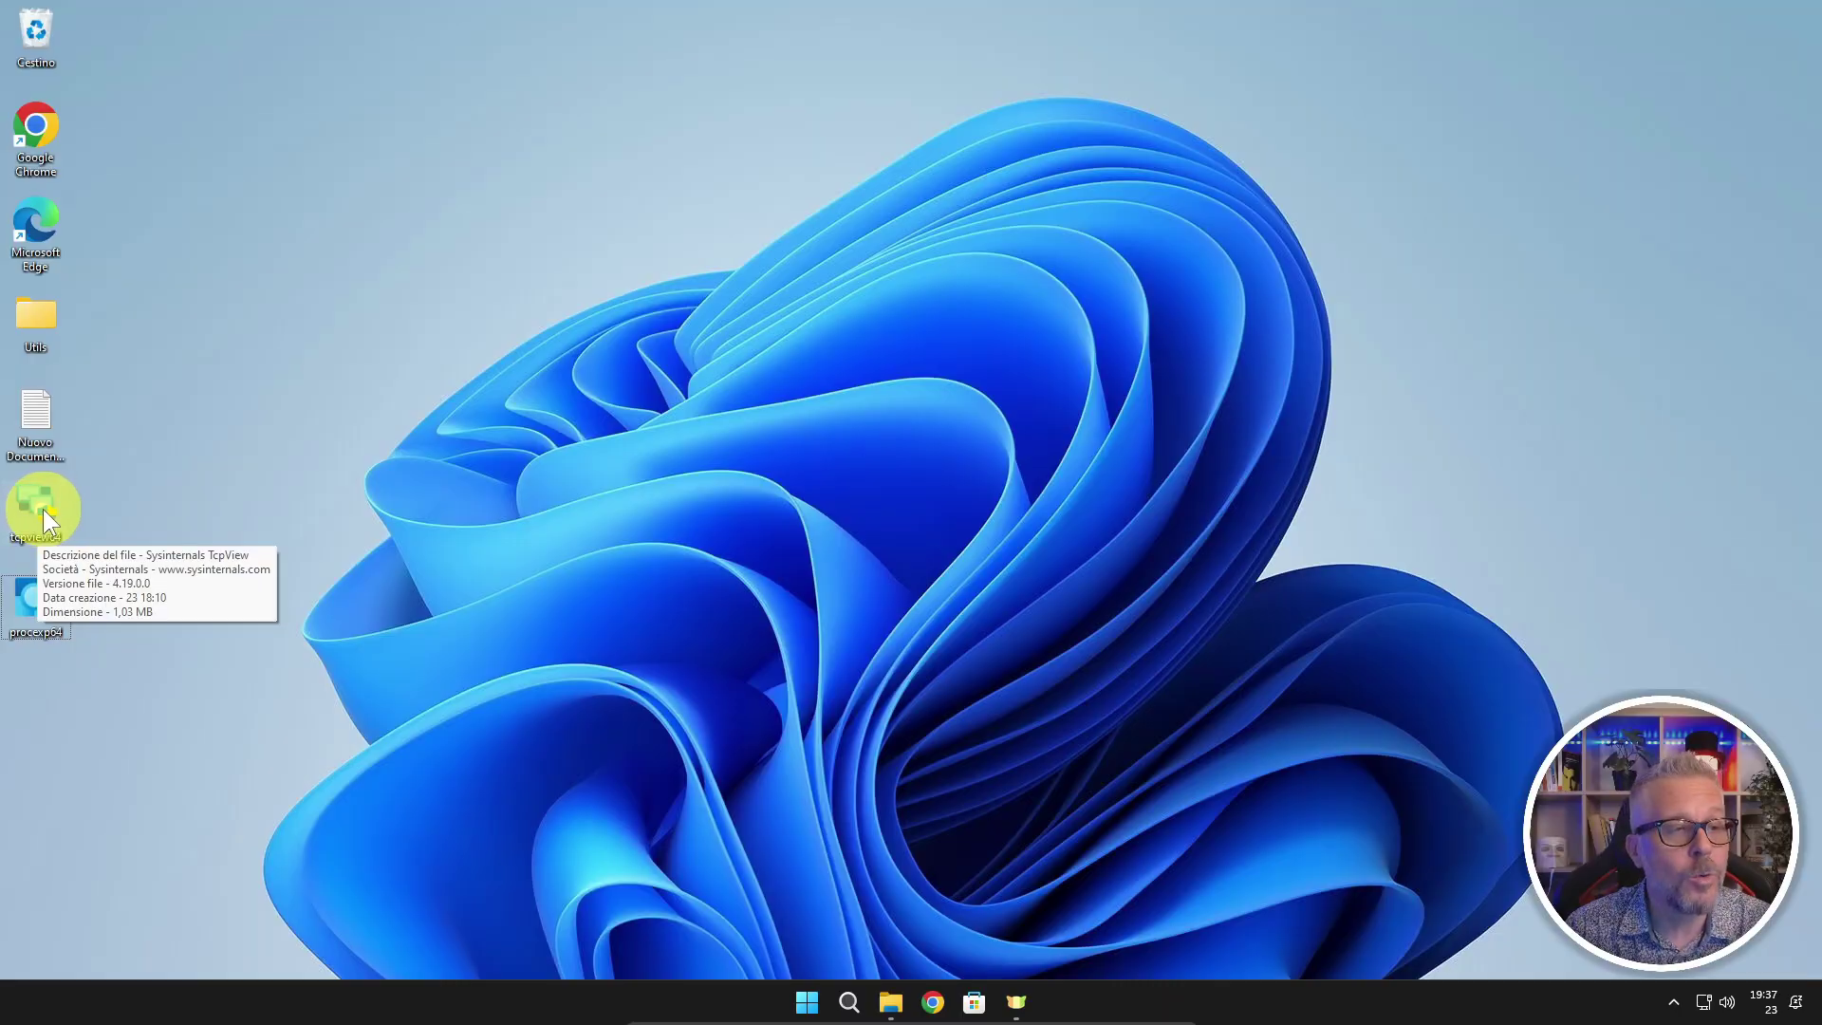
{"action": "double_click", "coordinate": [42, 513]}
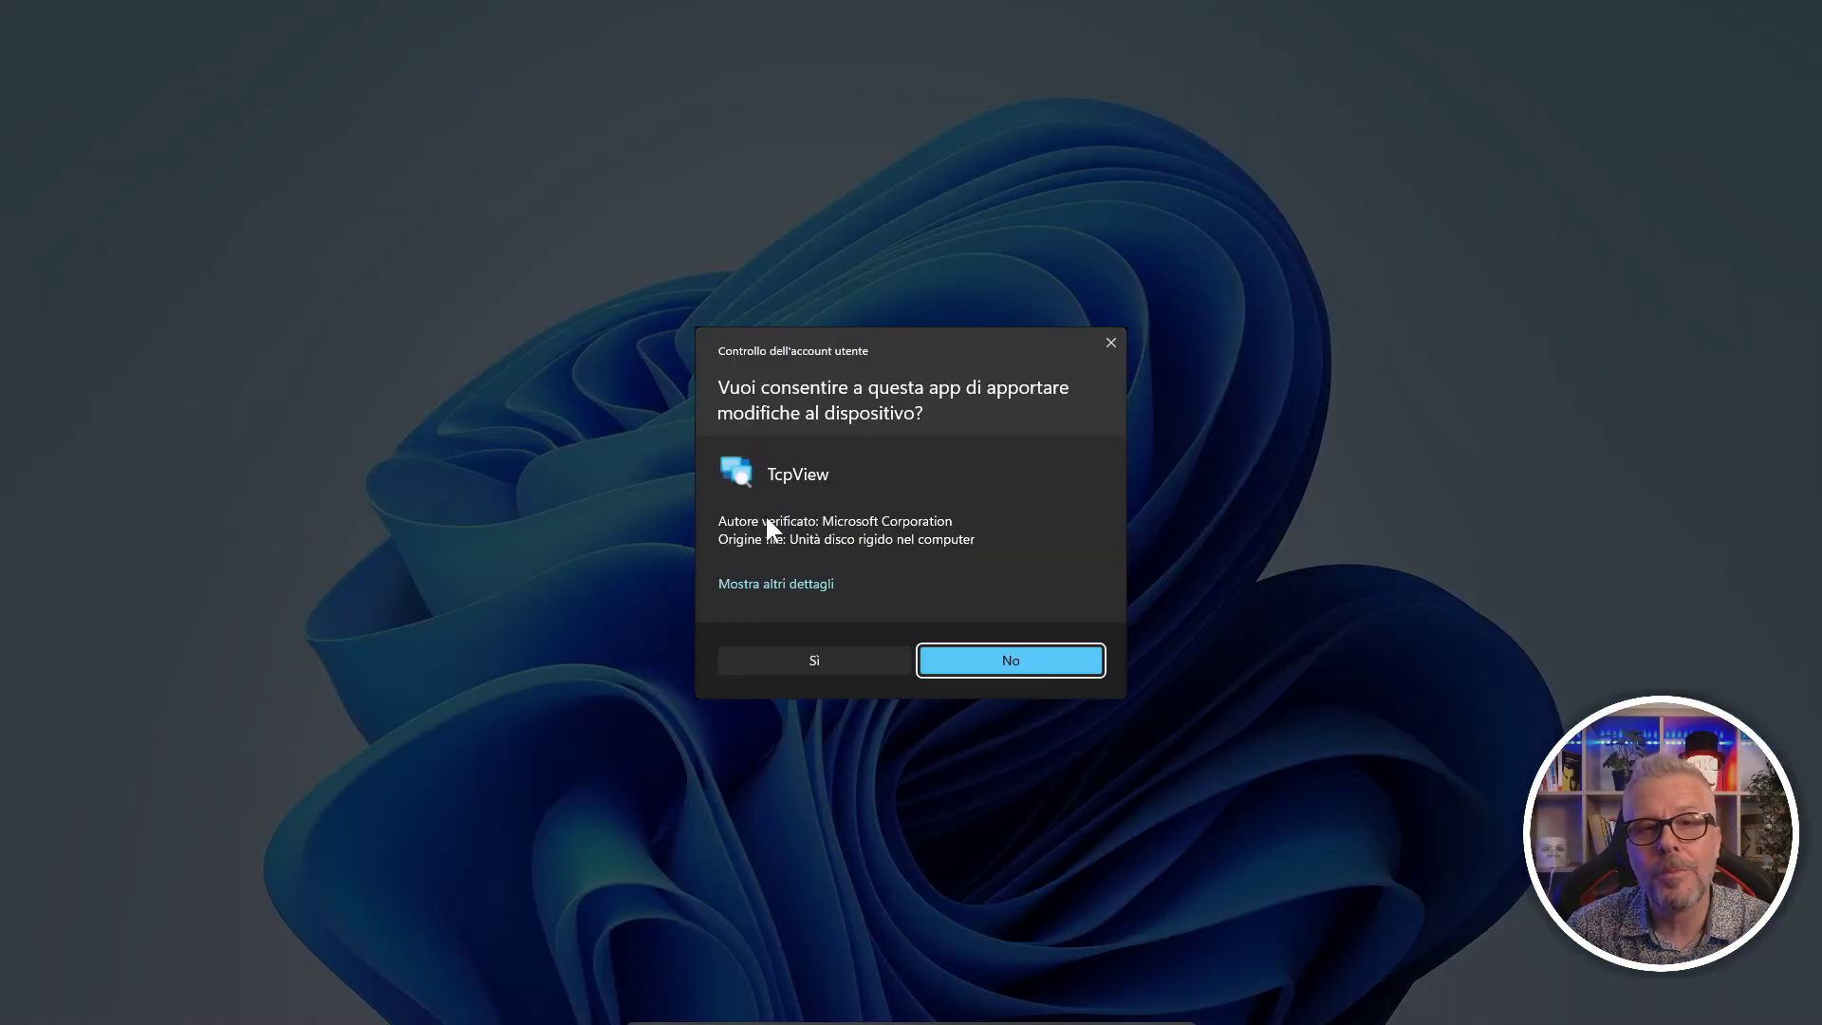
{"action": "left_click", "coordinate": [814, 659]}
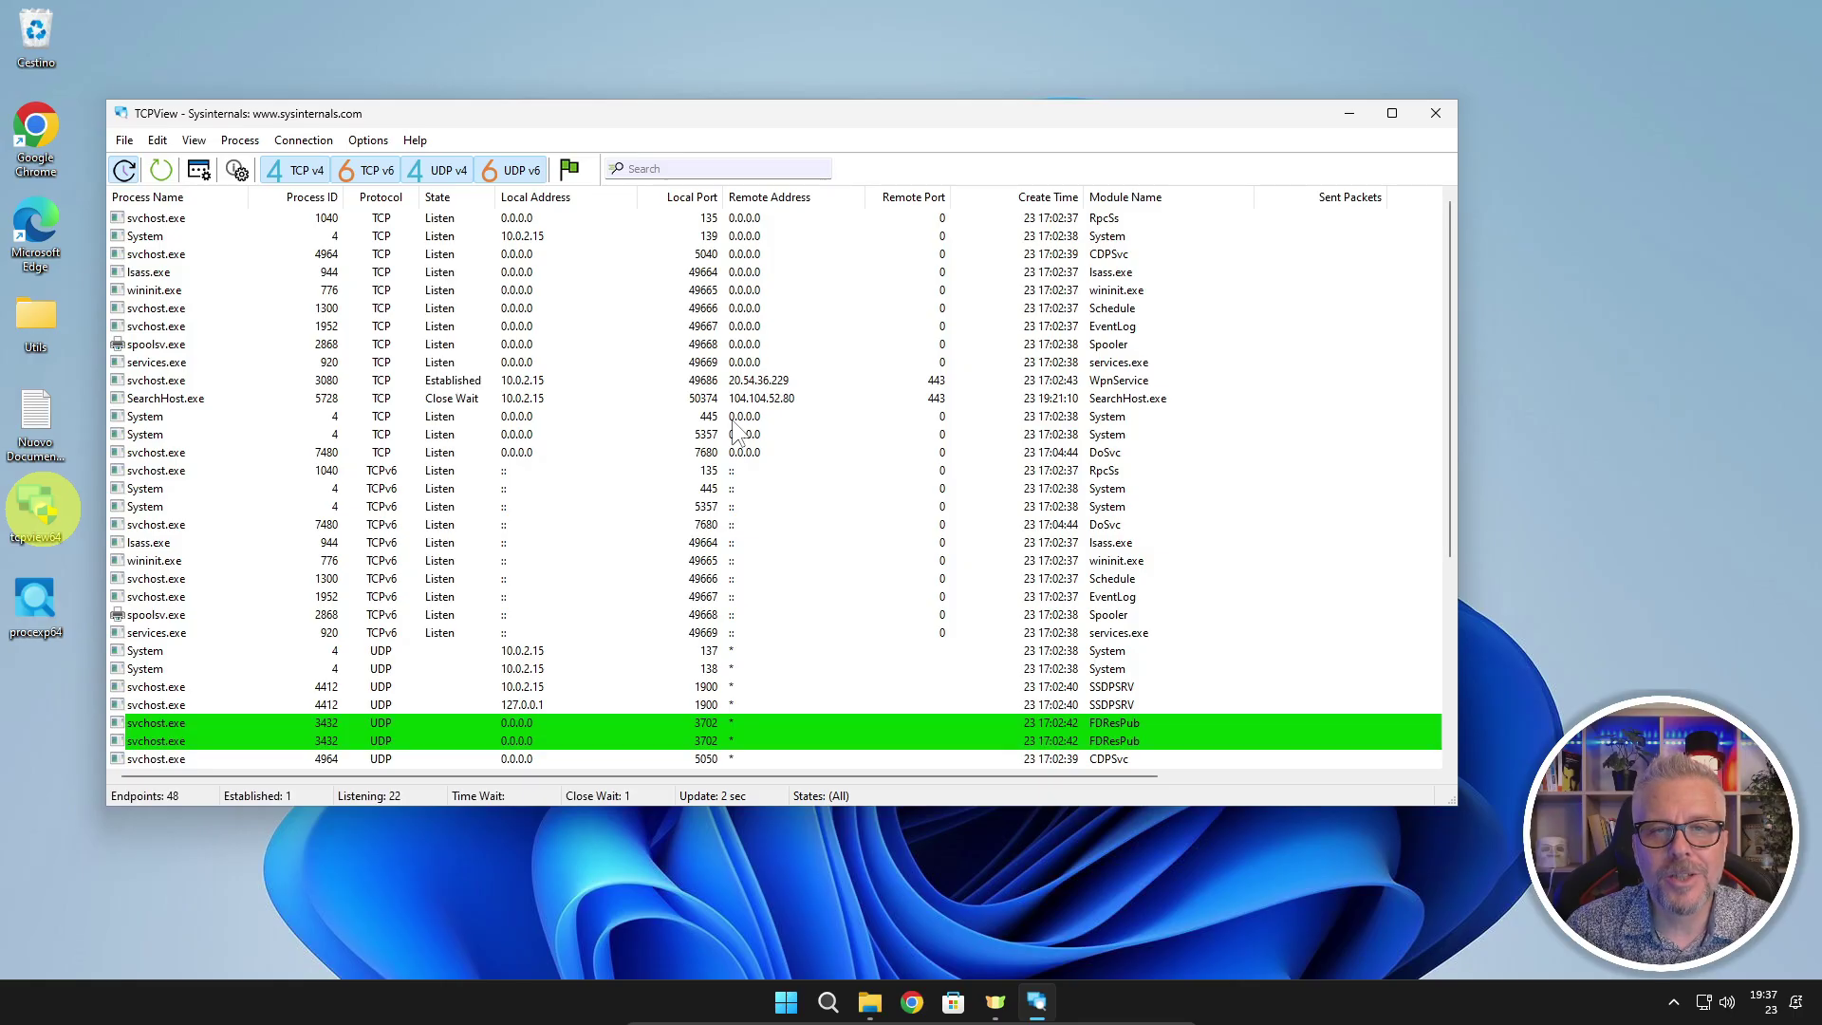
Sort the TCPView connections by State and select the svchost.exe connection listed as Established
{"action": "left_click", "coordinate": [1631, 446]}
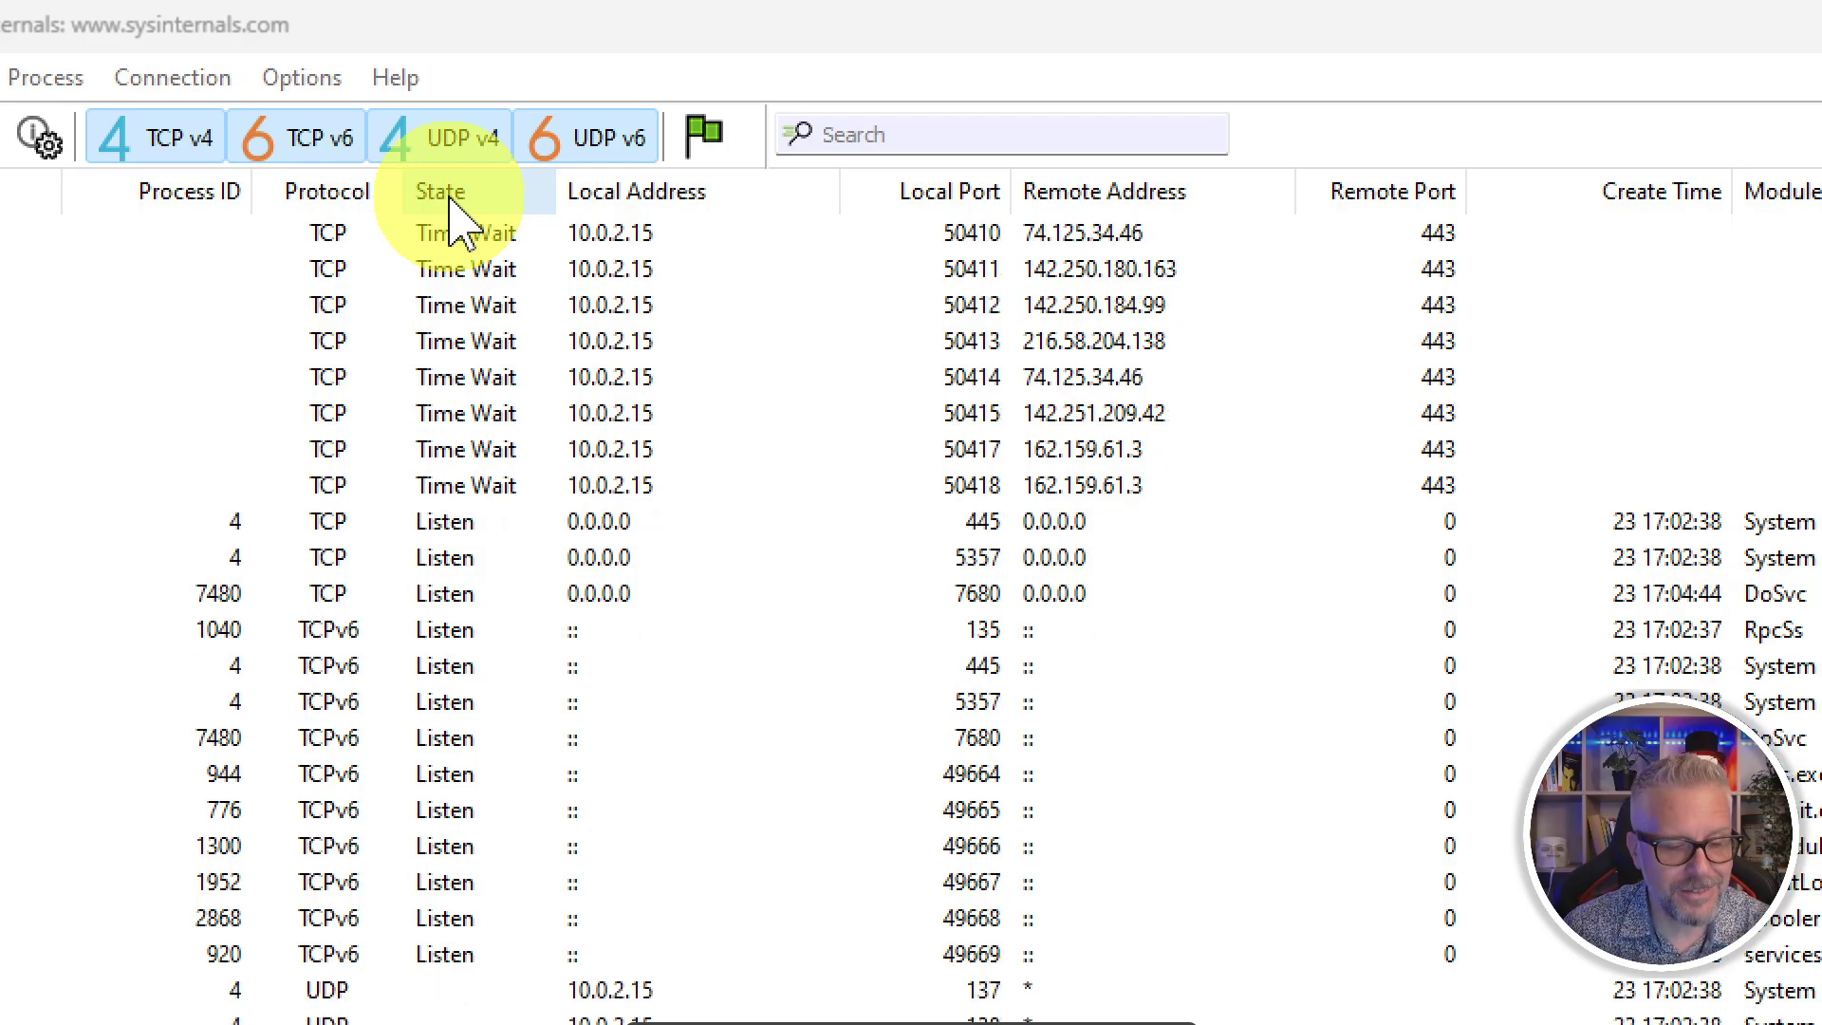
{"action": "left_click", "coordinate": [449, 197]}
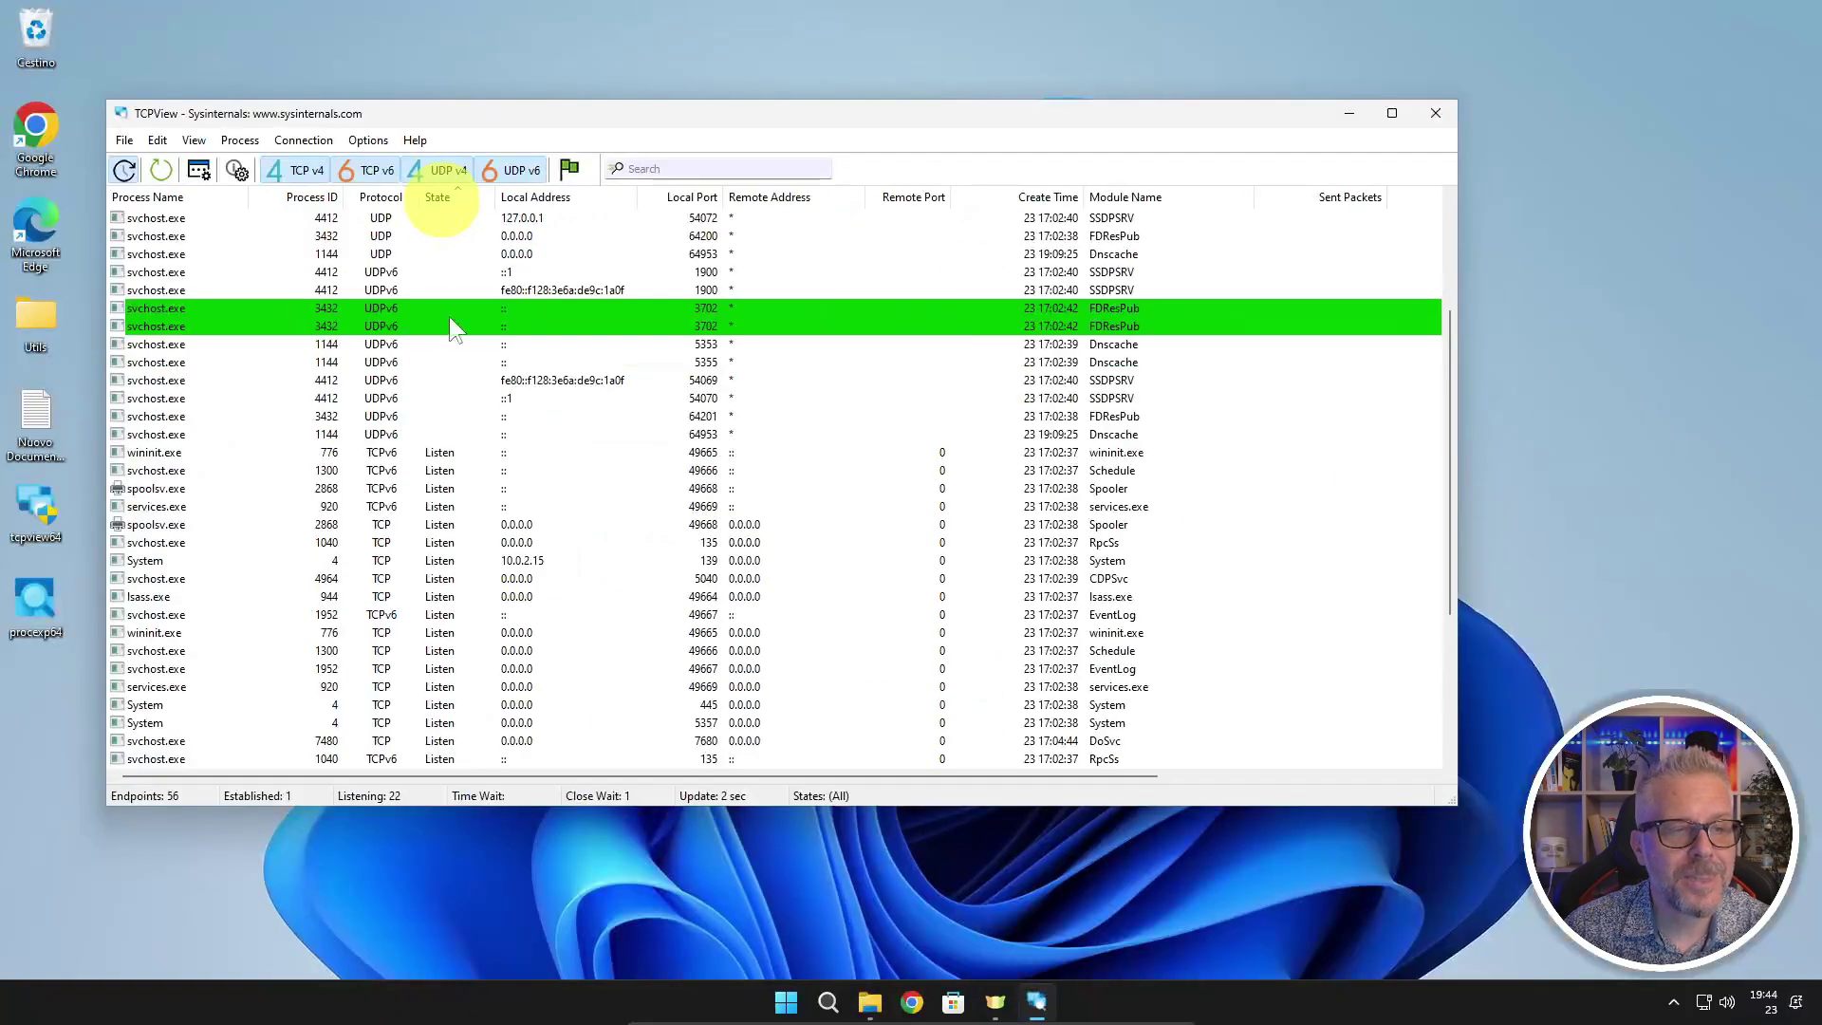
{"action": "scroll", "coordinate": [448, 452], "scroll_direction": "down", "scroll_amount": 2}
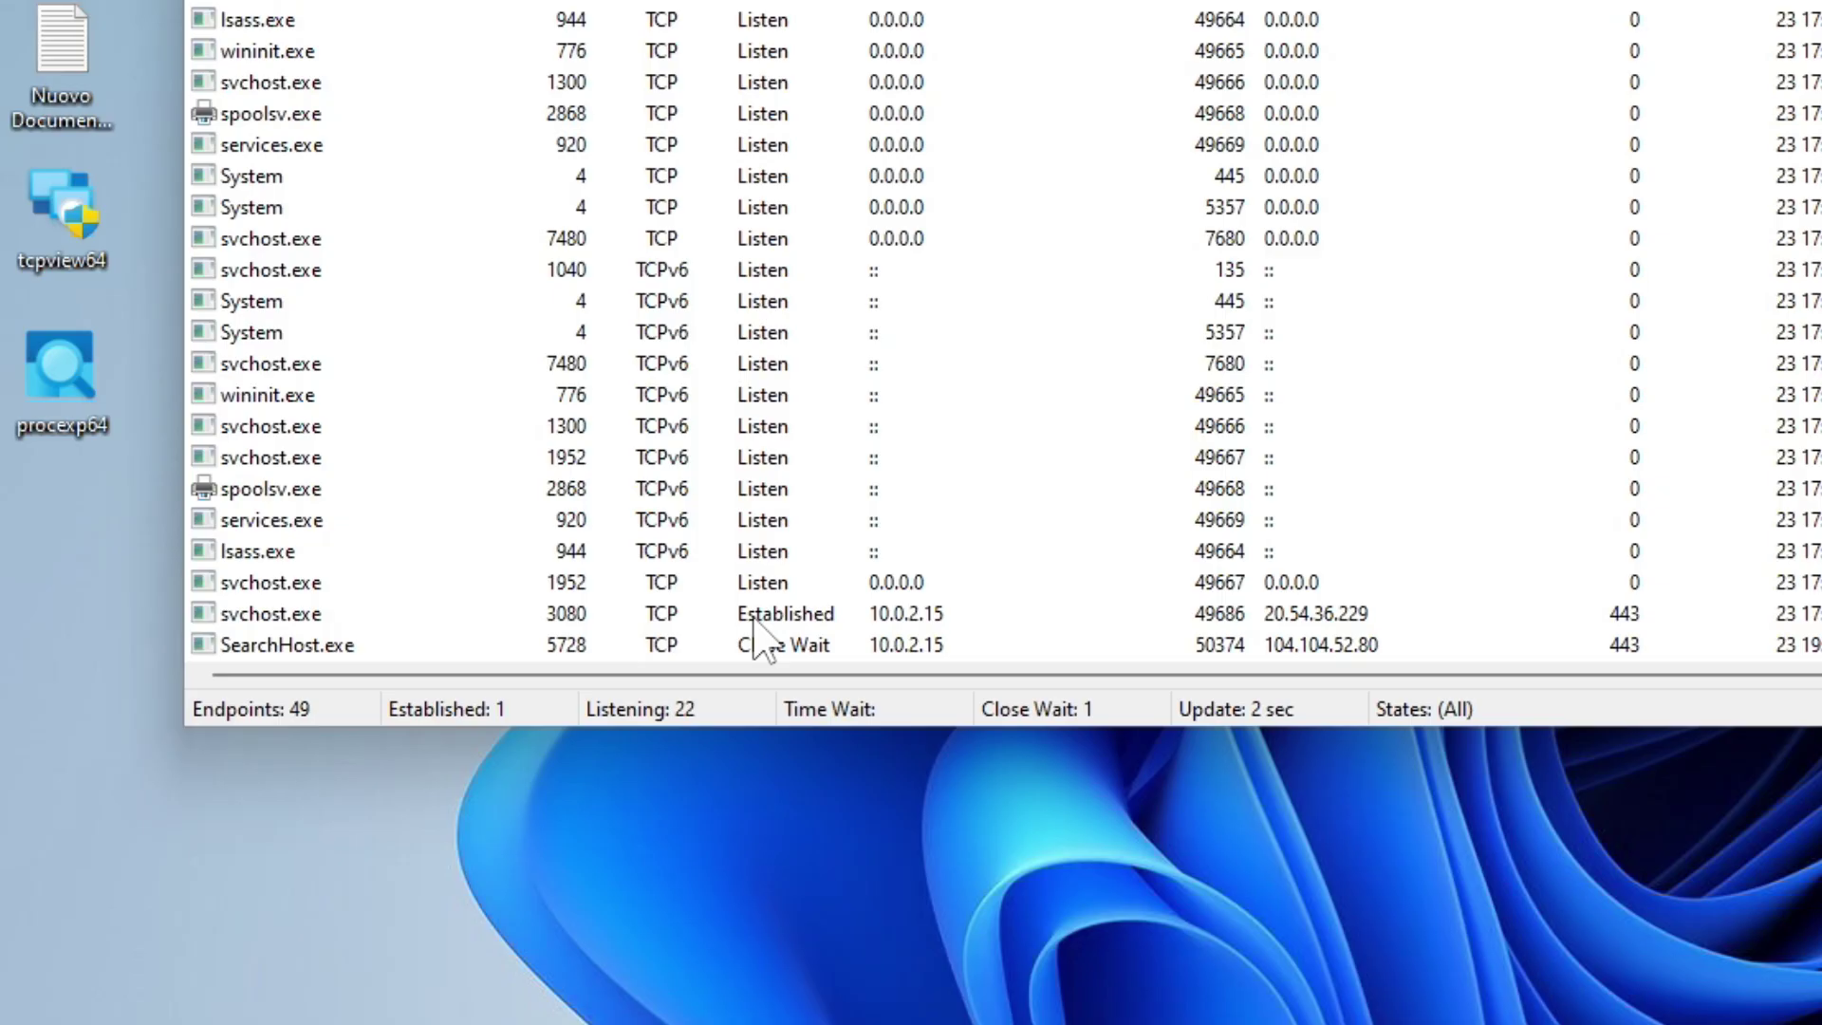
{"action": "left_click", "coordinate": [754, 617]}
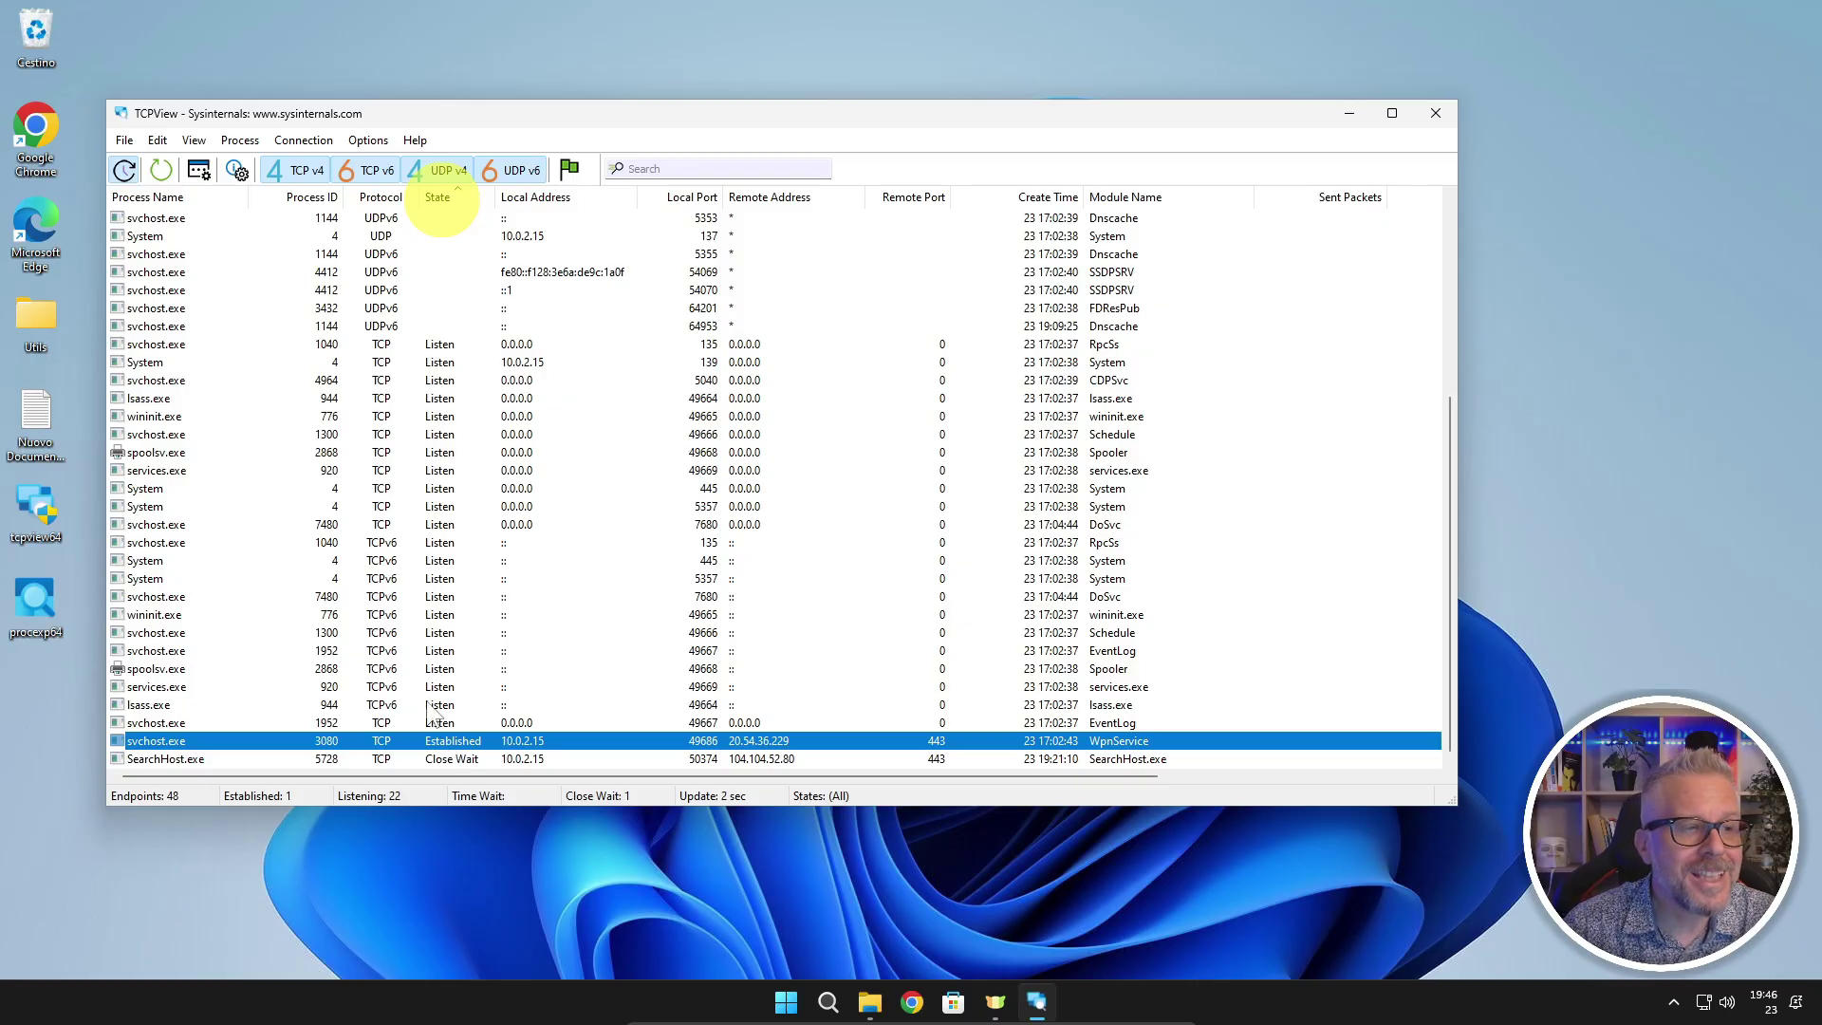
Run procexp64 from the desktop as administrator and approve the elevation request
{"action": "right_click", "coordinate": [30, 595]}
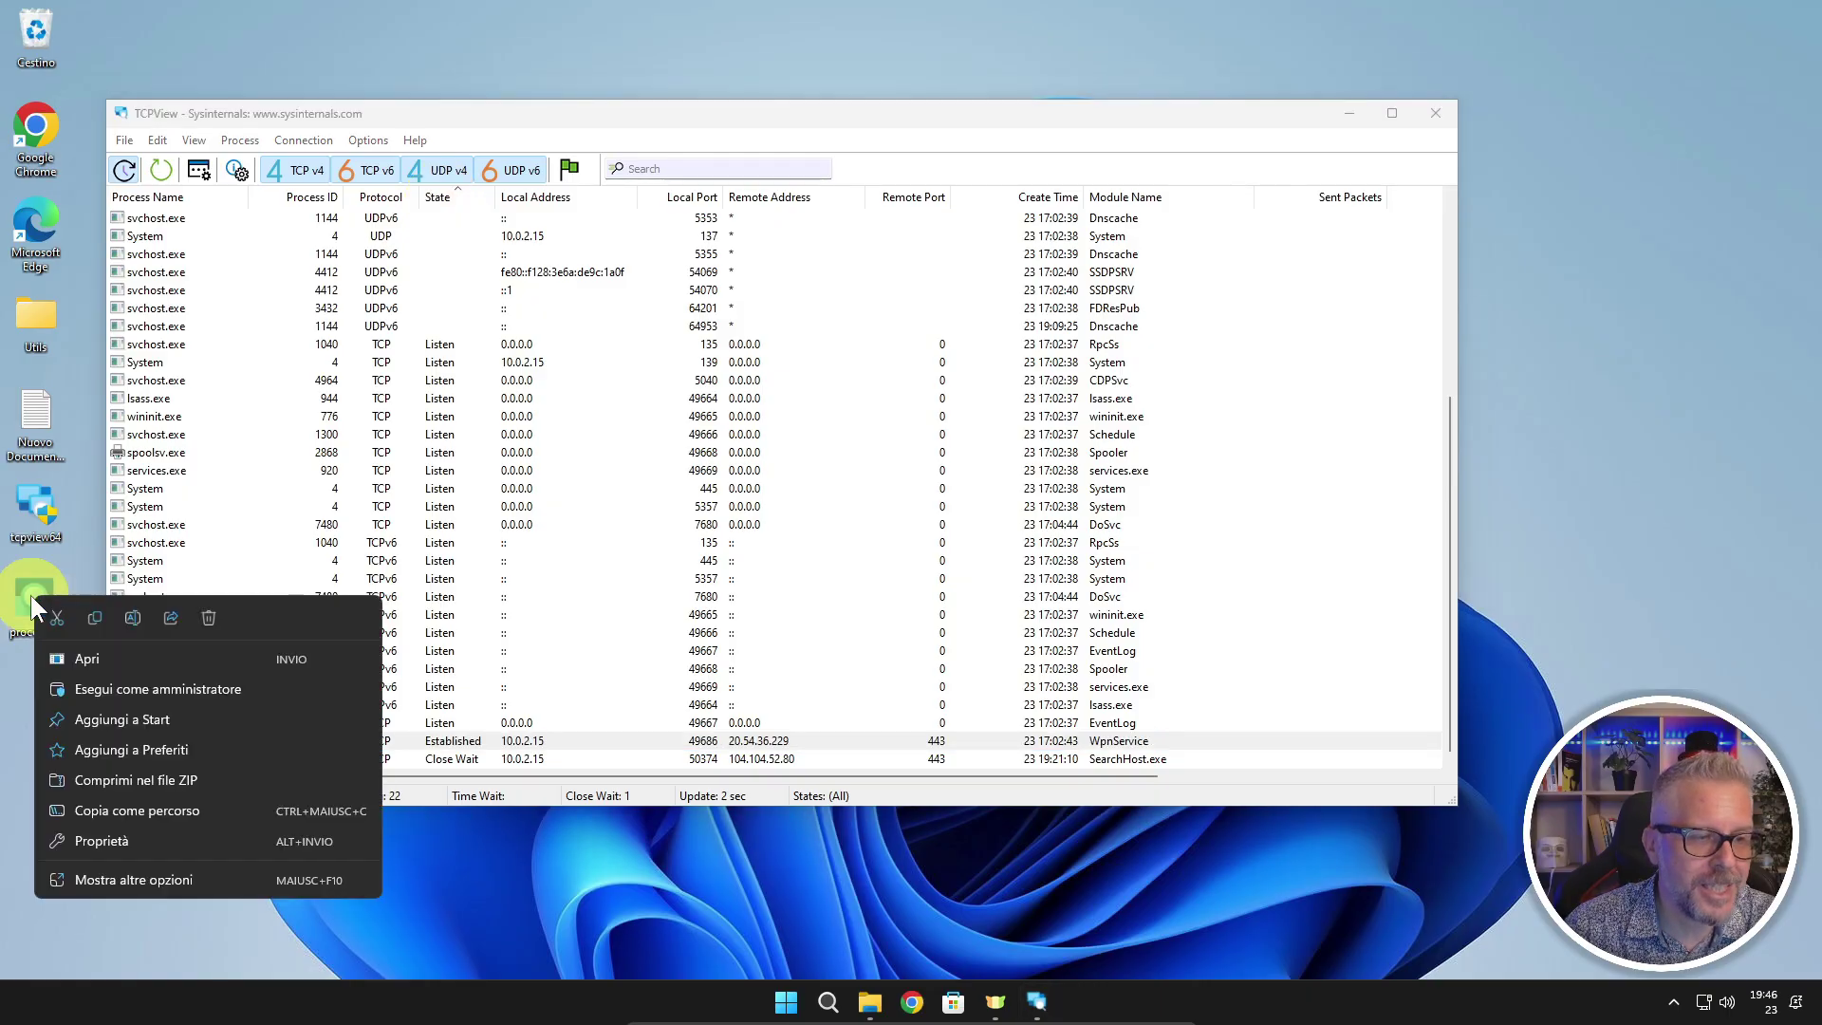
{"action": "left_click", "coordinate": [112, 686]}
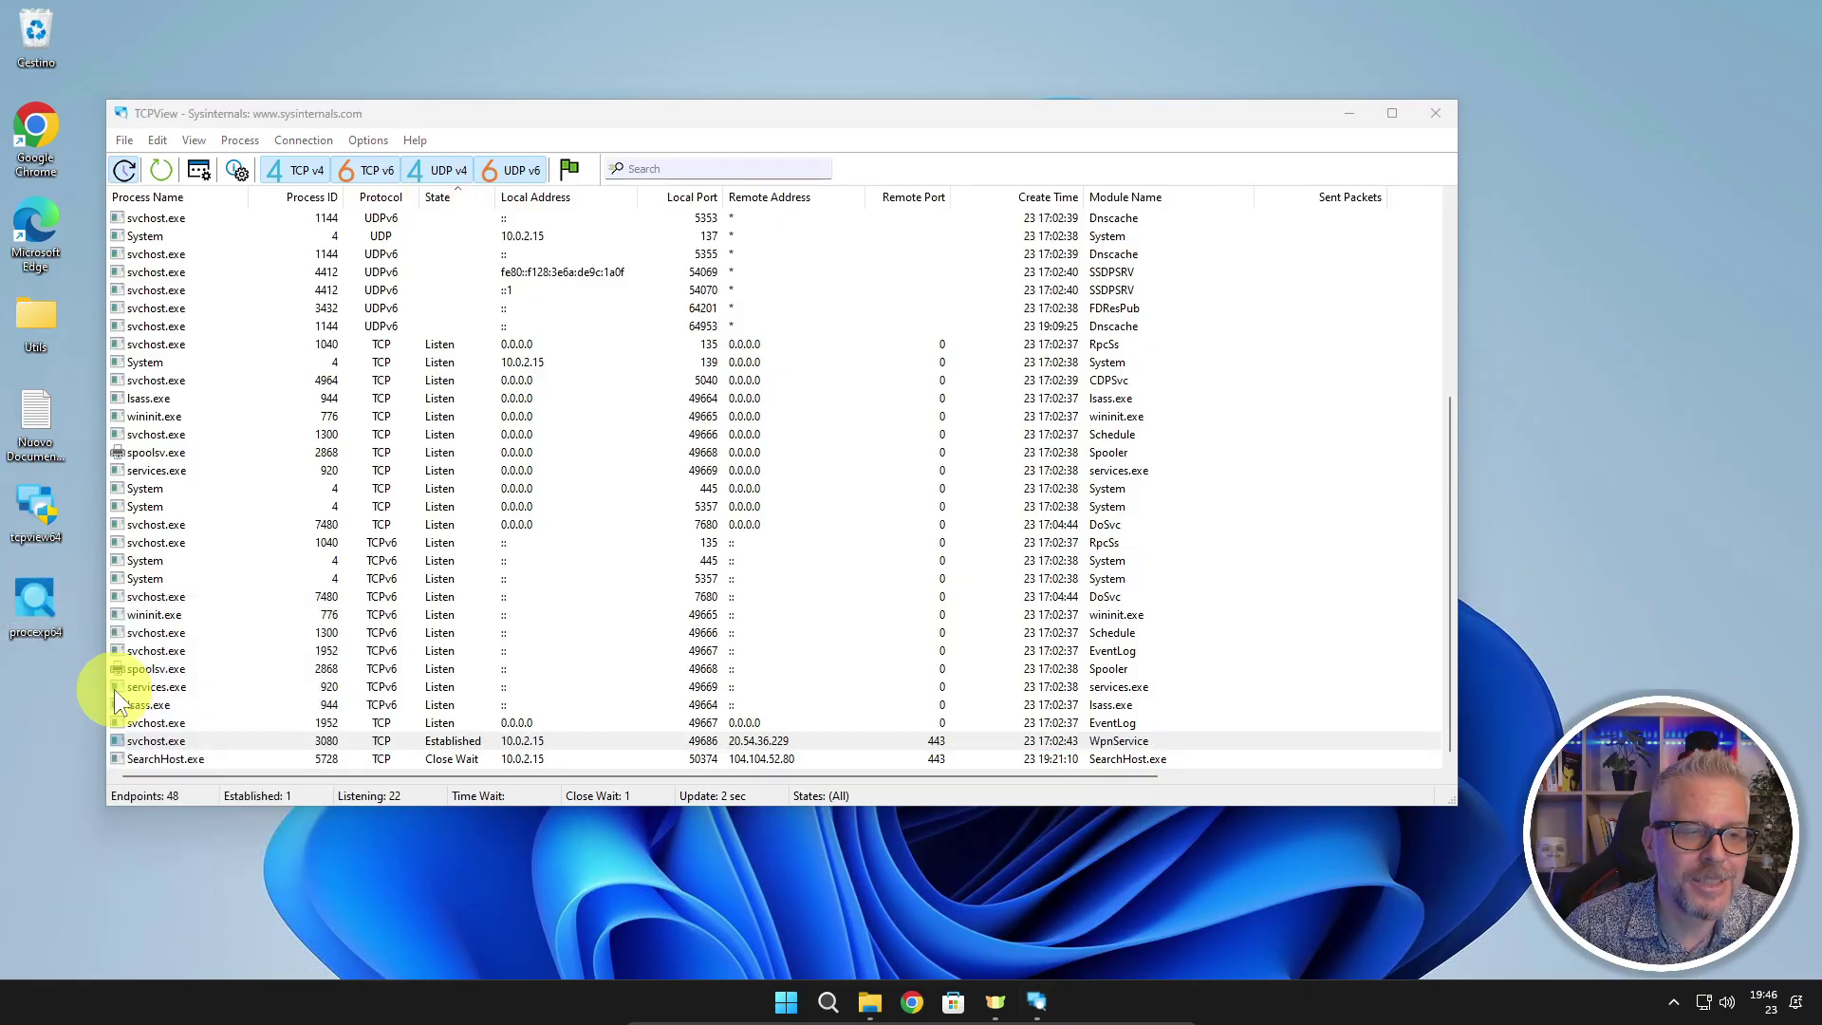
{"action": "left_click", "coordinate": [809, 664]}
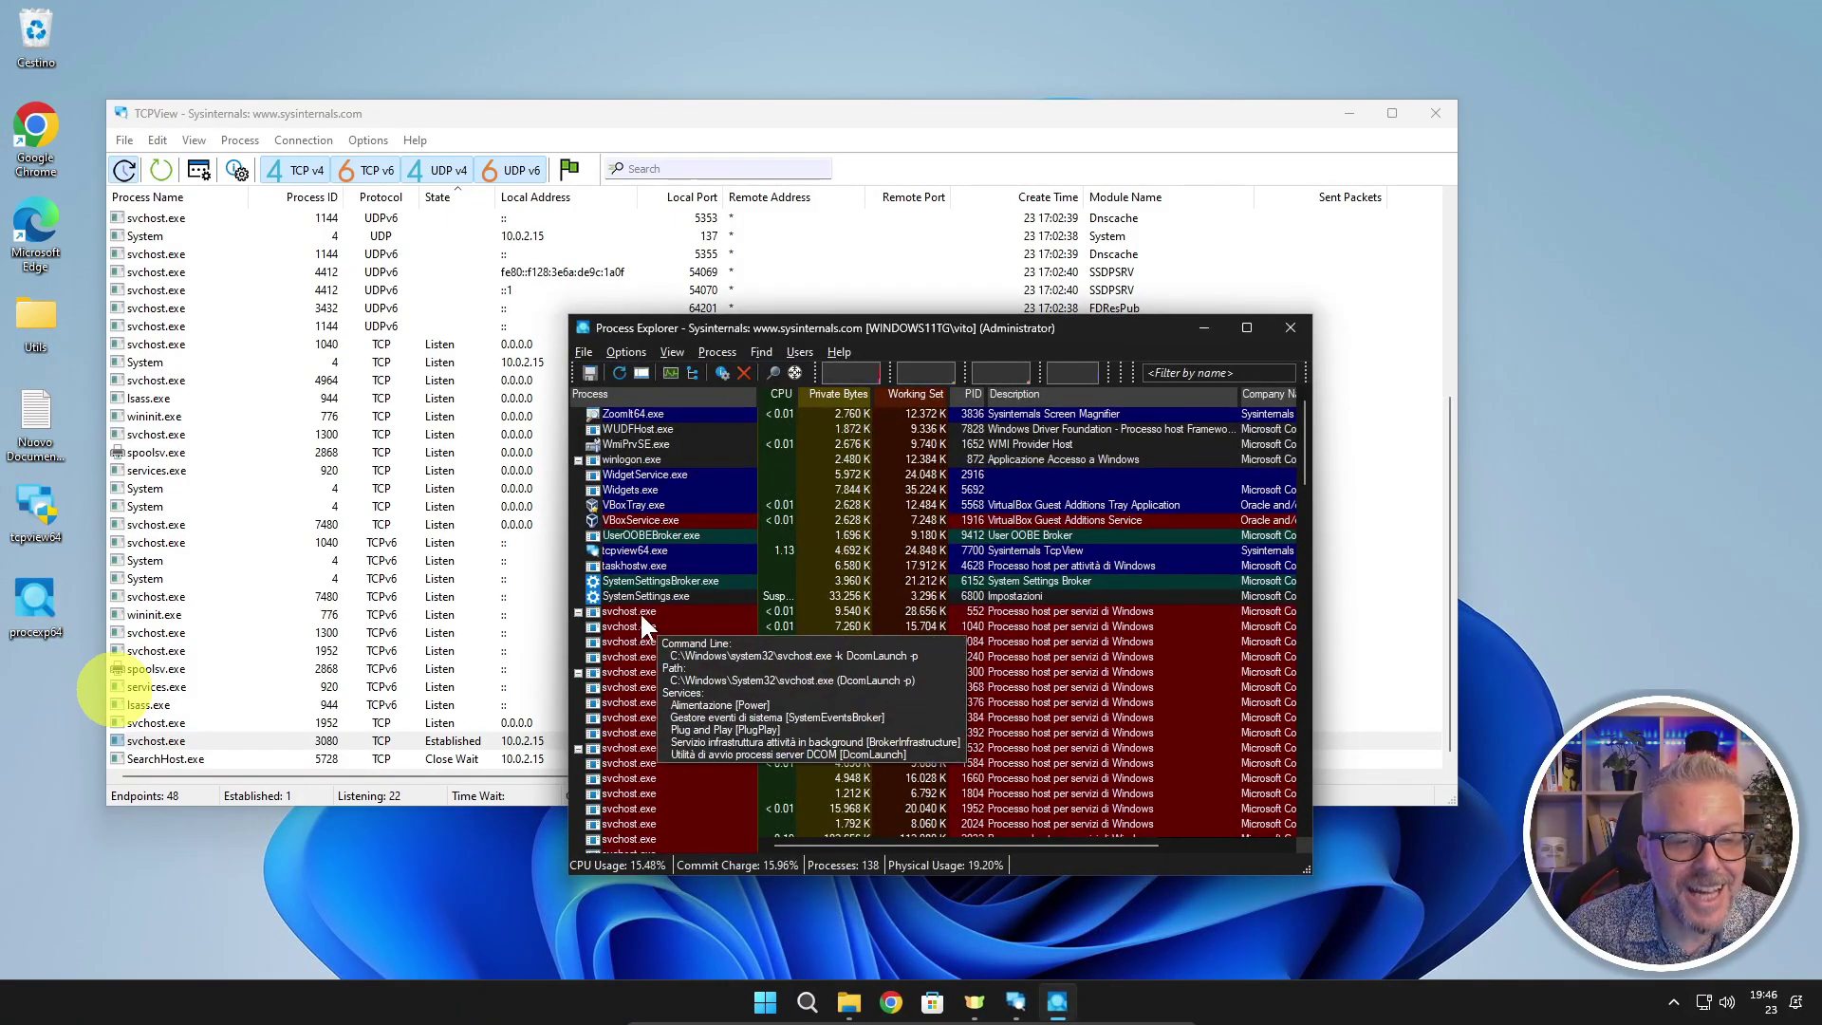
Select the svchost.exe process with PID 552, examine the svchost.exe entries through to their VirusTotal column, and maximize Process Explorer
{"action": "left_click", "coordinate": [639, 611]}
{"action": "scroll", "coordinate": [688, 655], "scroll_direction": "down", "scroll_amount": 2}
{"action": "scroll", "coordinate": [691, 668], "scroll_direction": "down", "scroll_amount": 15}
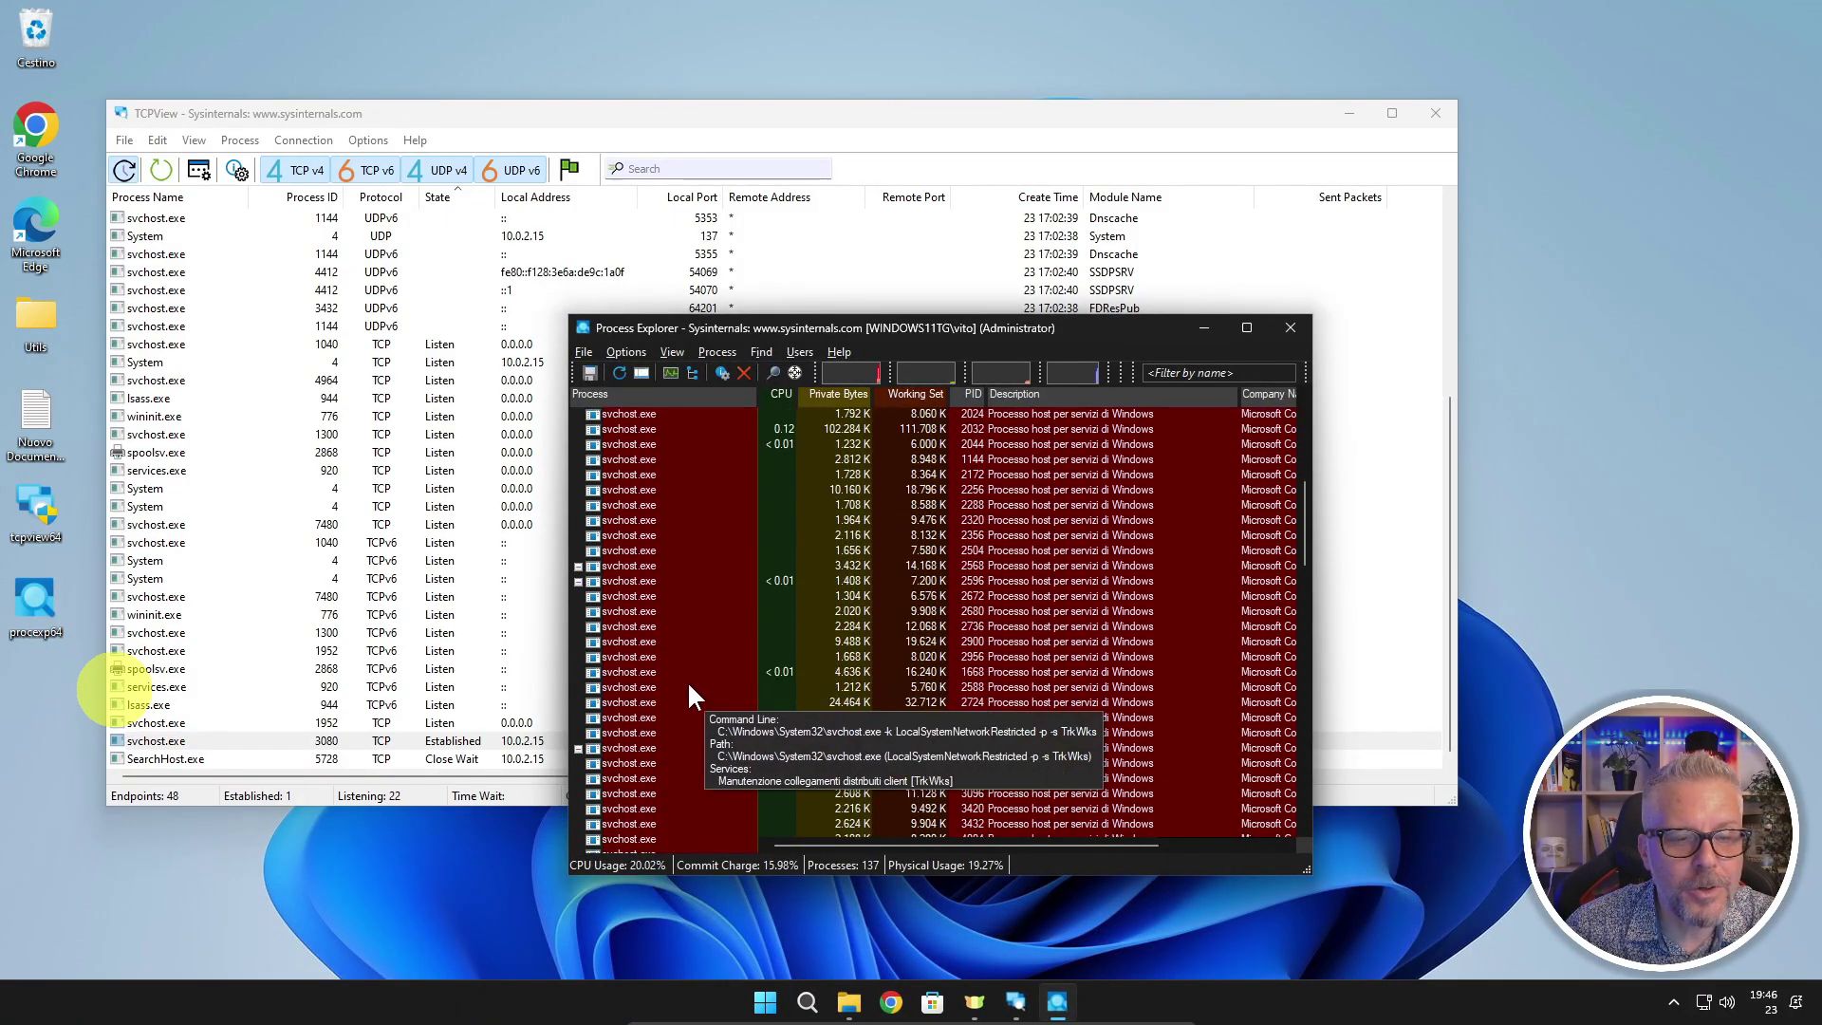
{"action": "scroll", "coordinate": [669, 689], "scroll_direction": "up", "scroll_amount": 10}
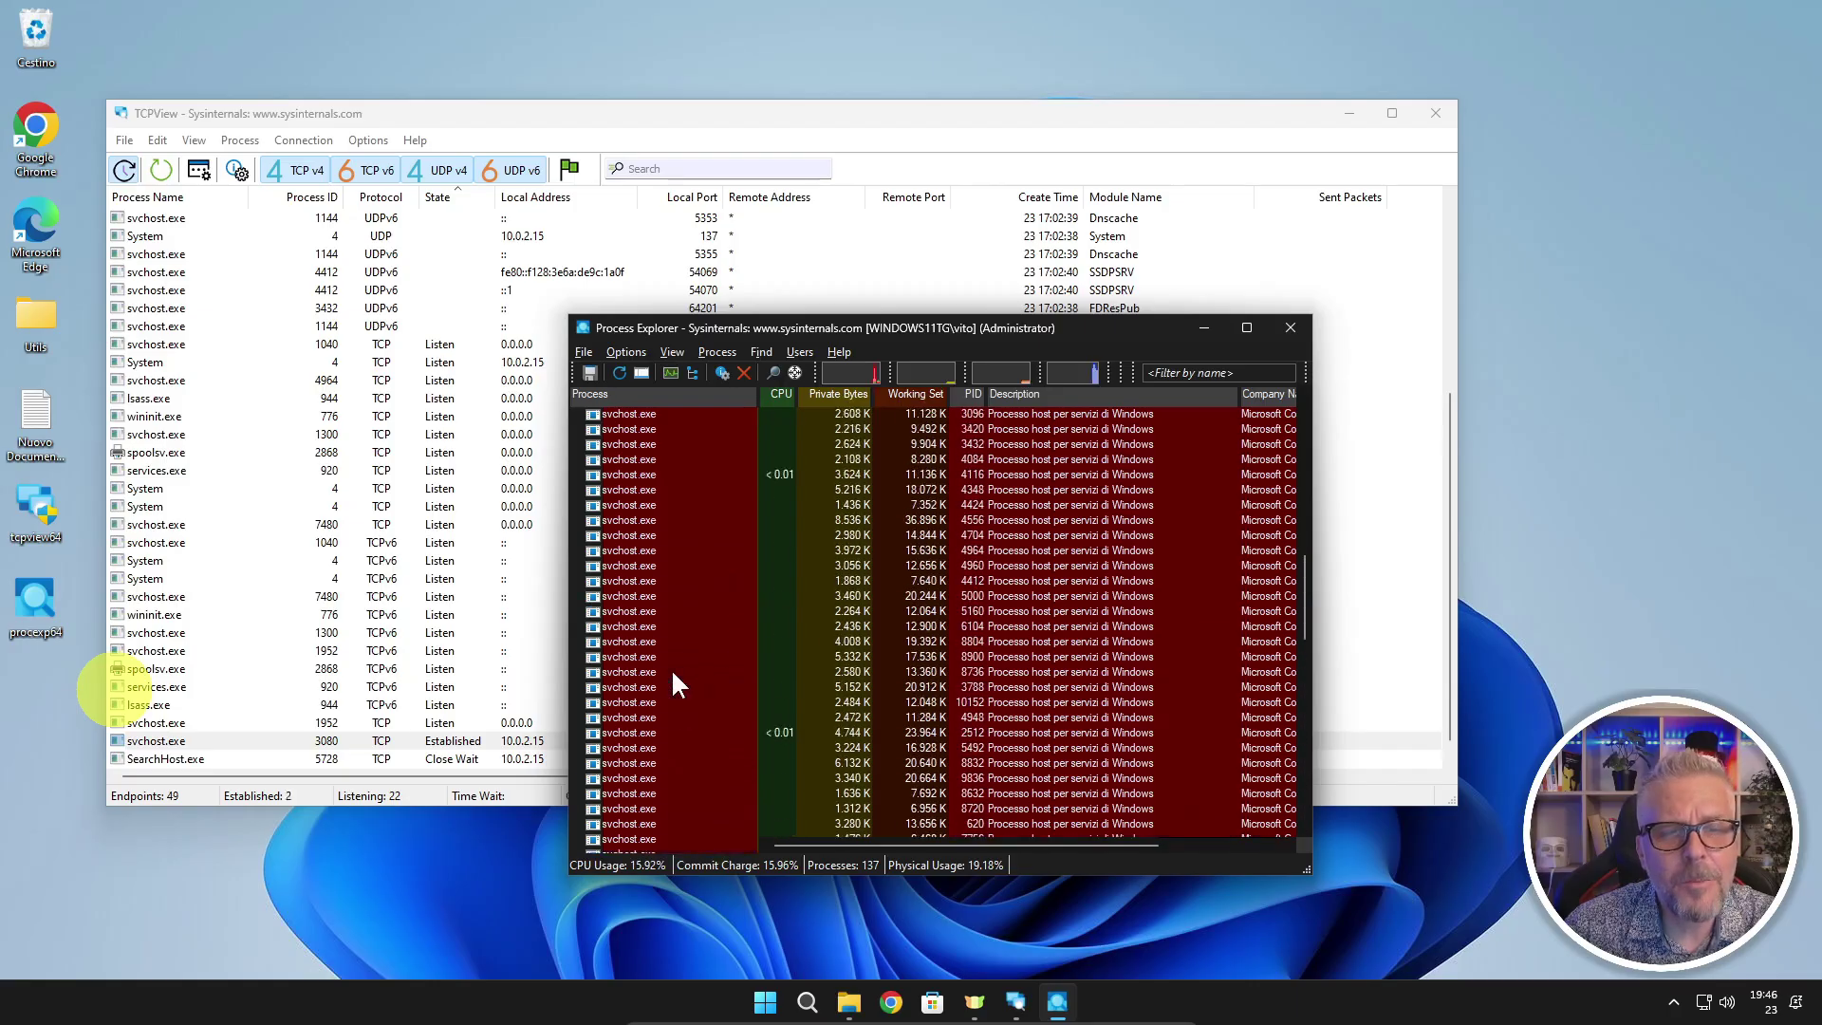
{"action": "scroll", "coordinate": [667, 637], "scroll_direction": "up", "scroll_amount": 5}
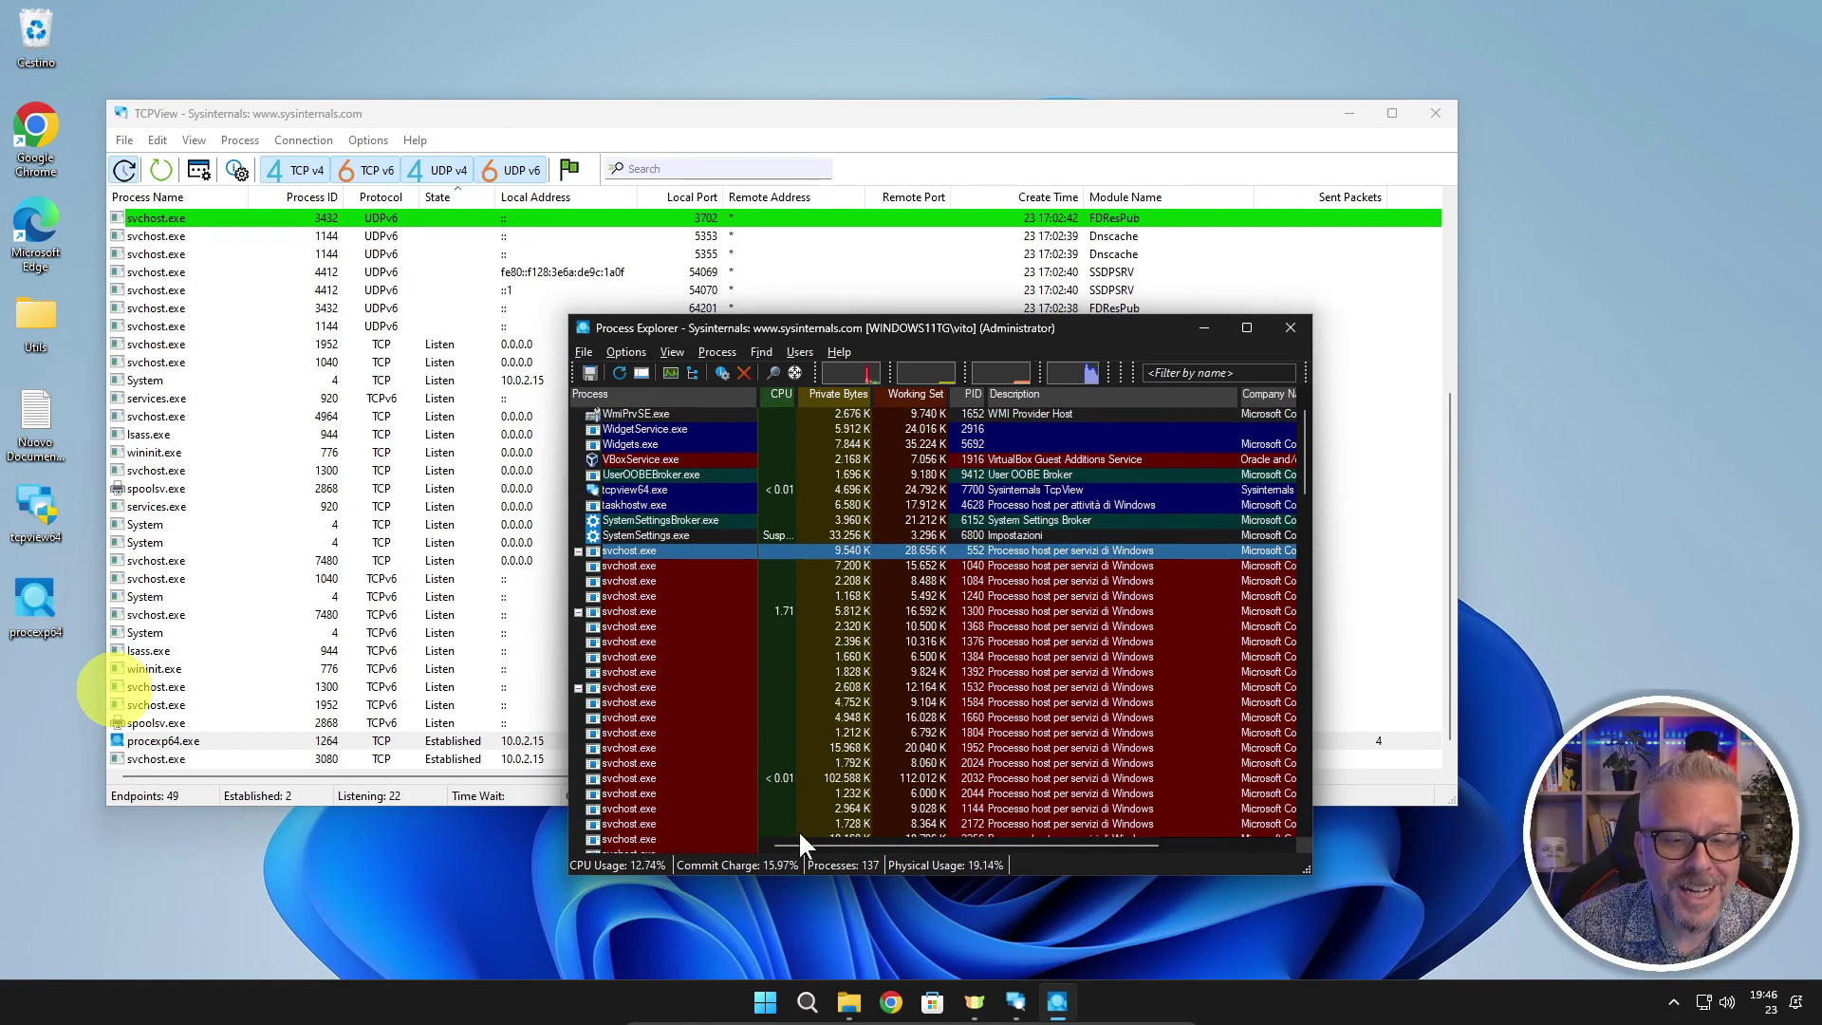
{"action": "left_click_drag", "start_coordinate": [805, 842], "coordinate": [1008, 863]}
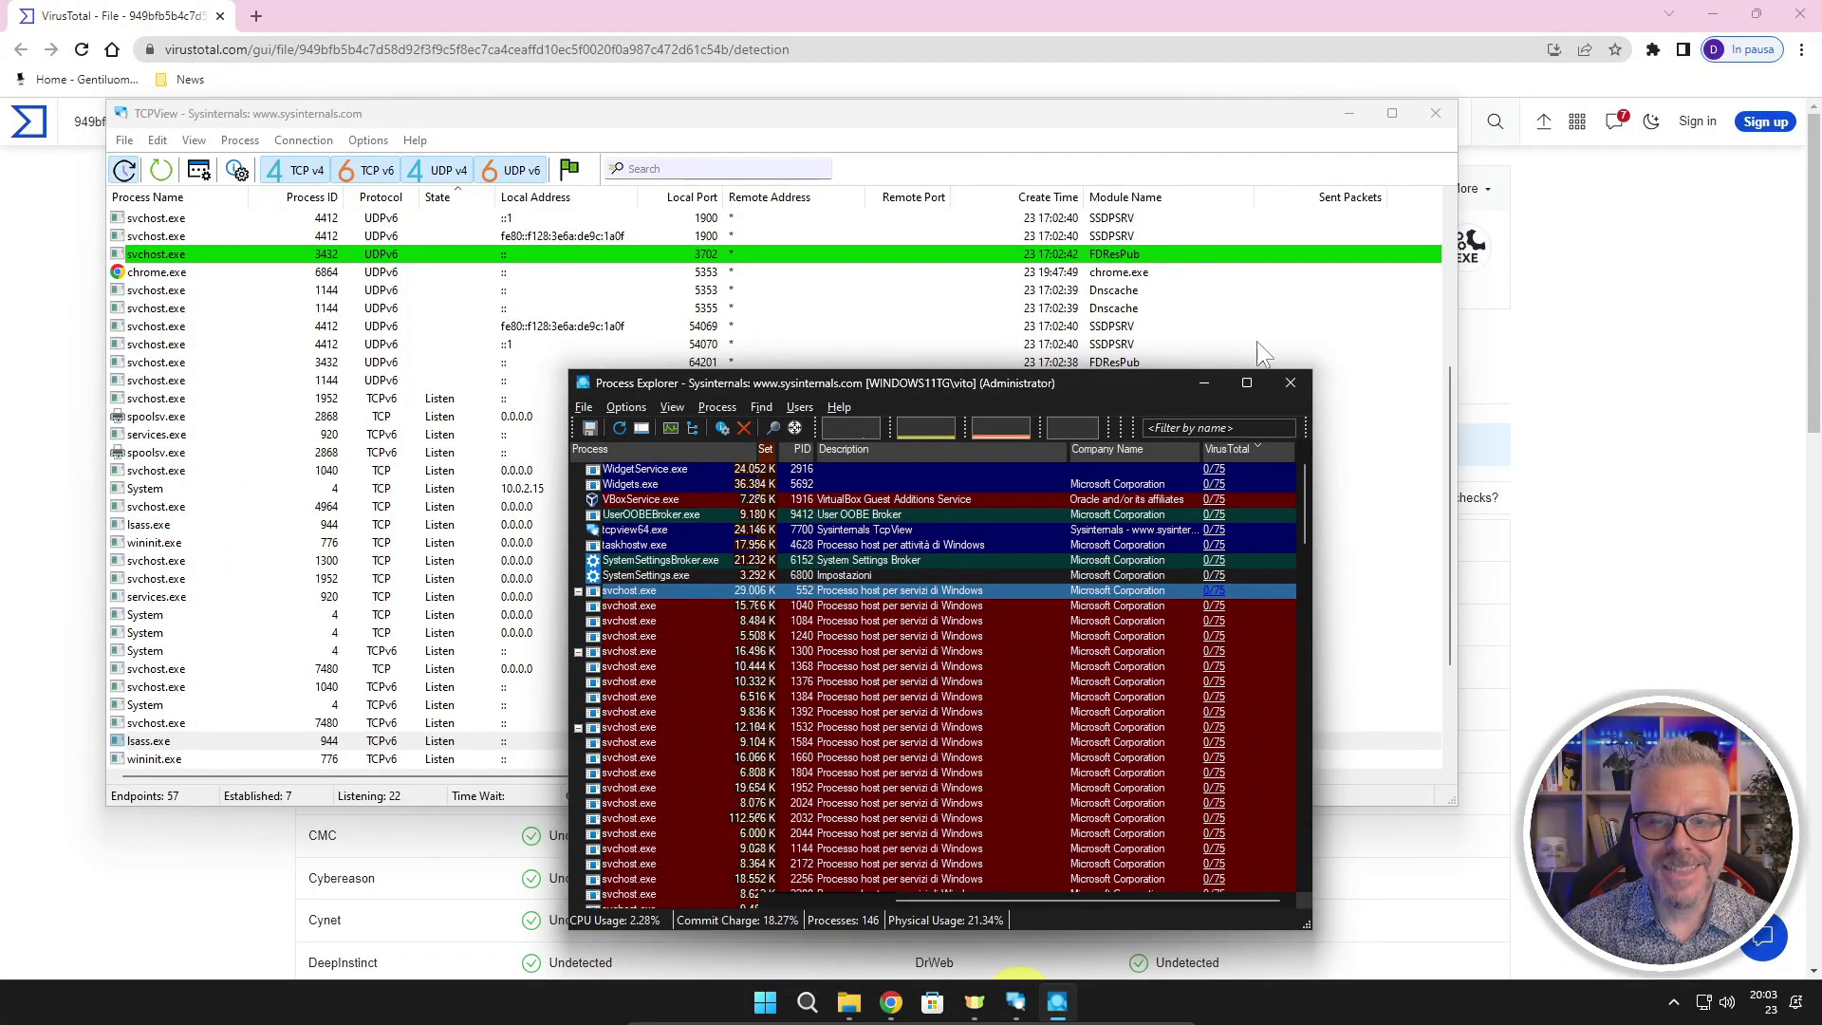
{"action": "left_click", "coordinate": [1248, 379]}
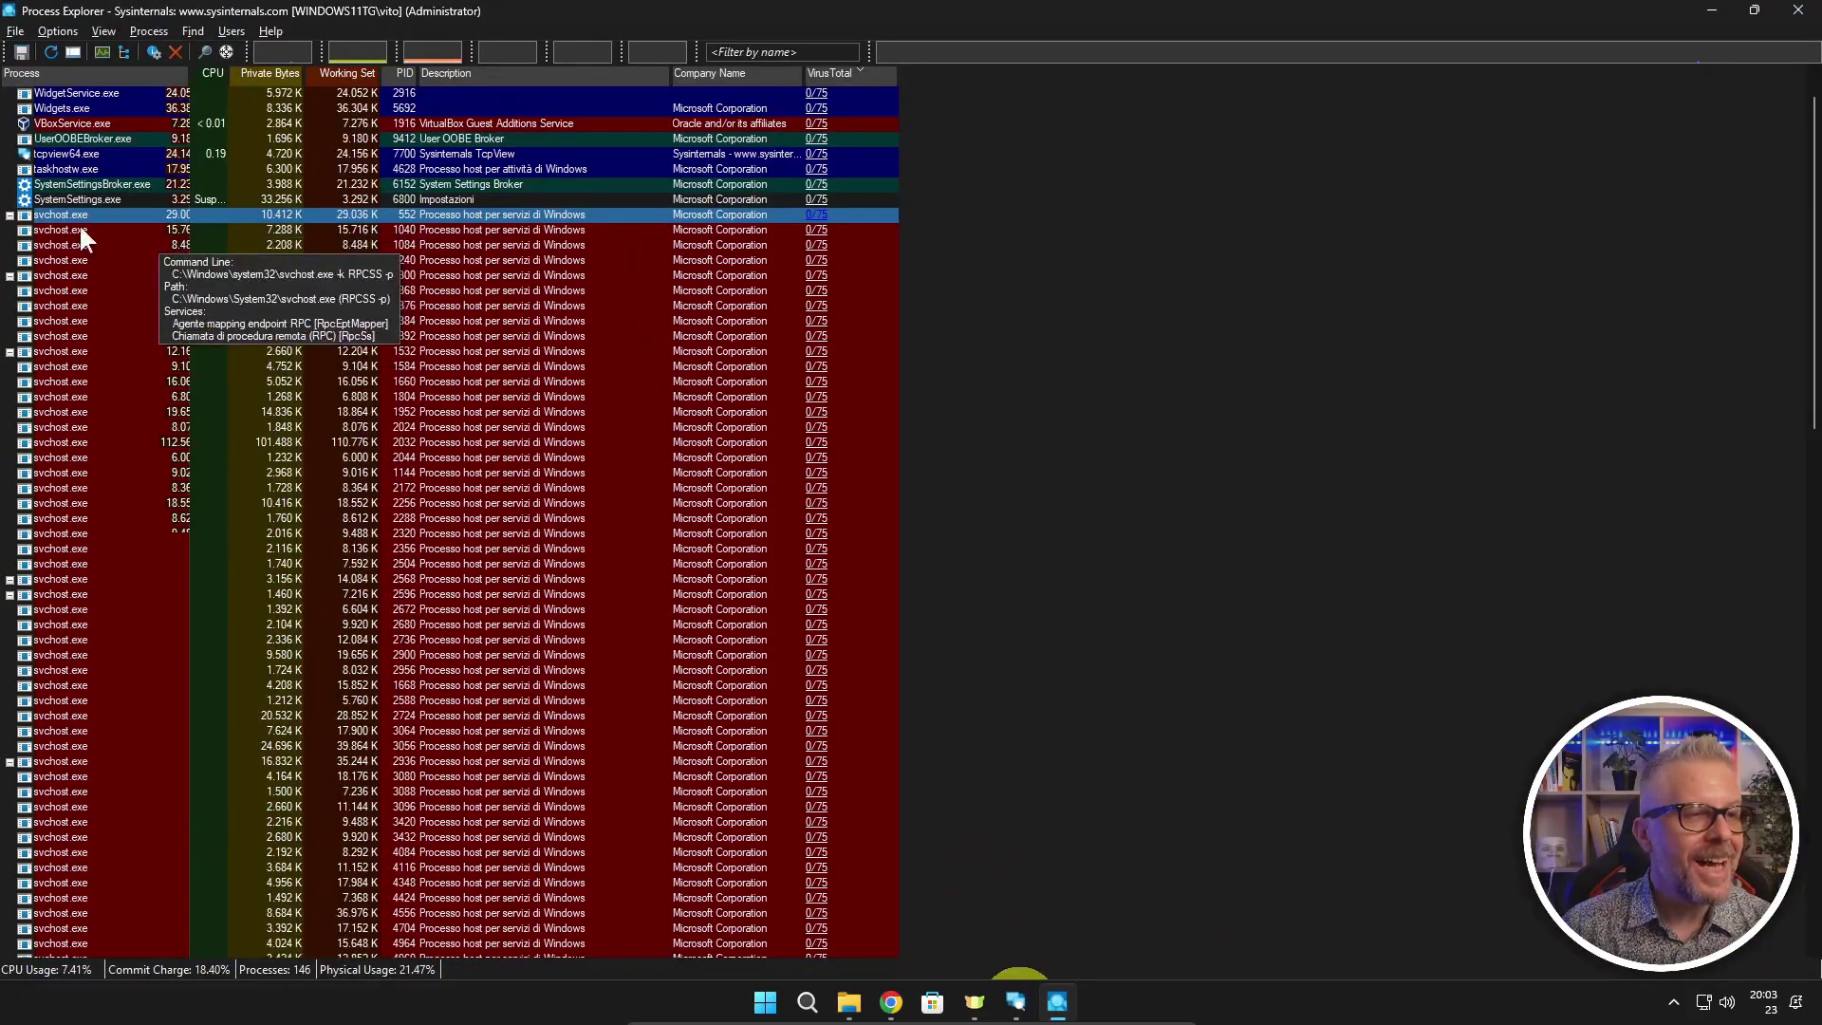
Search online for the selected svchost.exe process, switch to Chrome, and open the tomshw.it article explaining what it does
{"action": "mouse_move", "coordinate": [57, 213]}
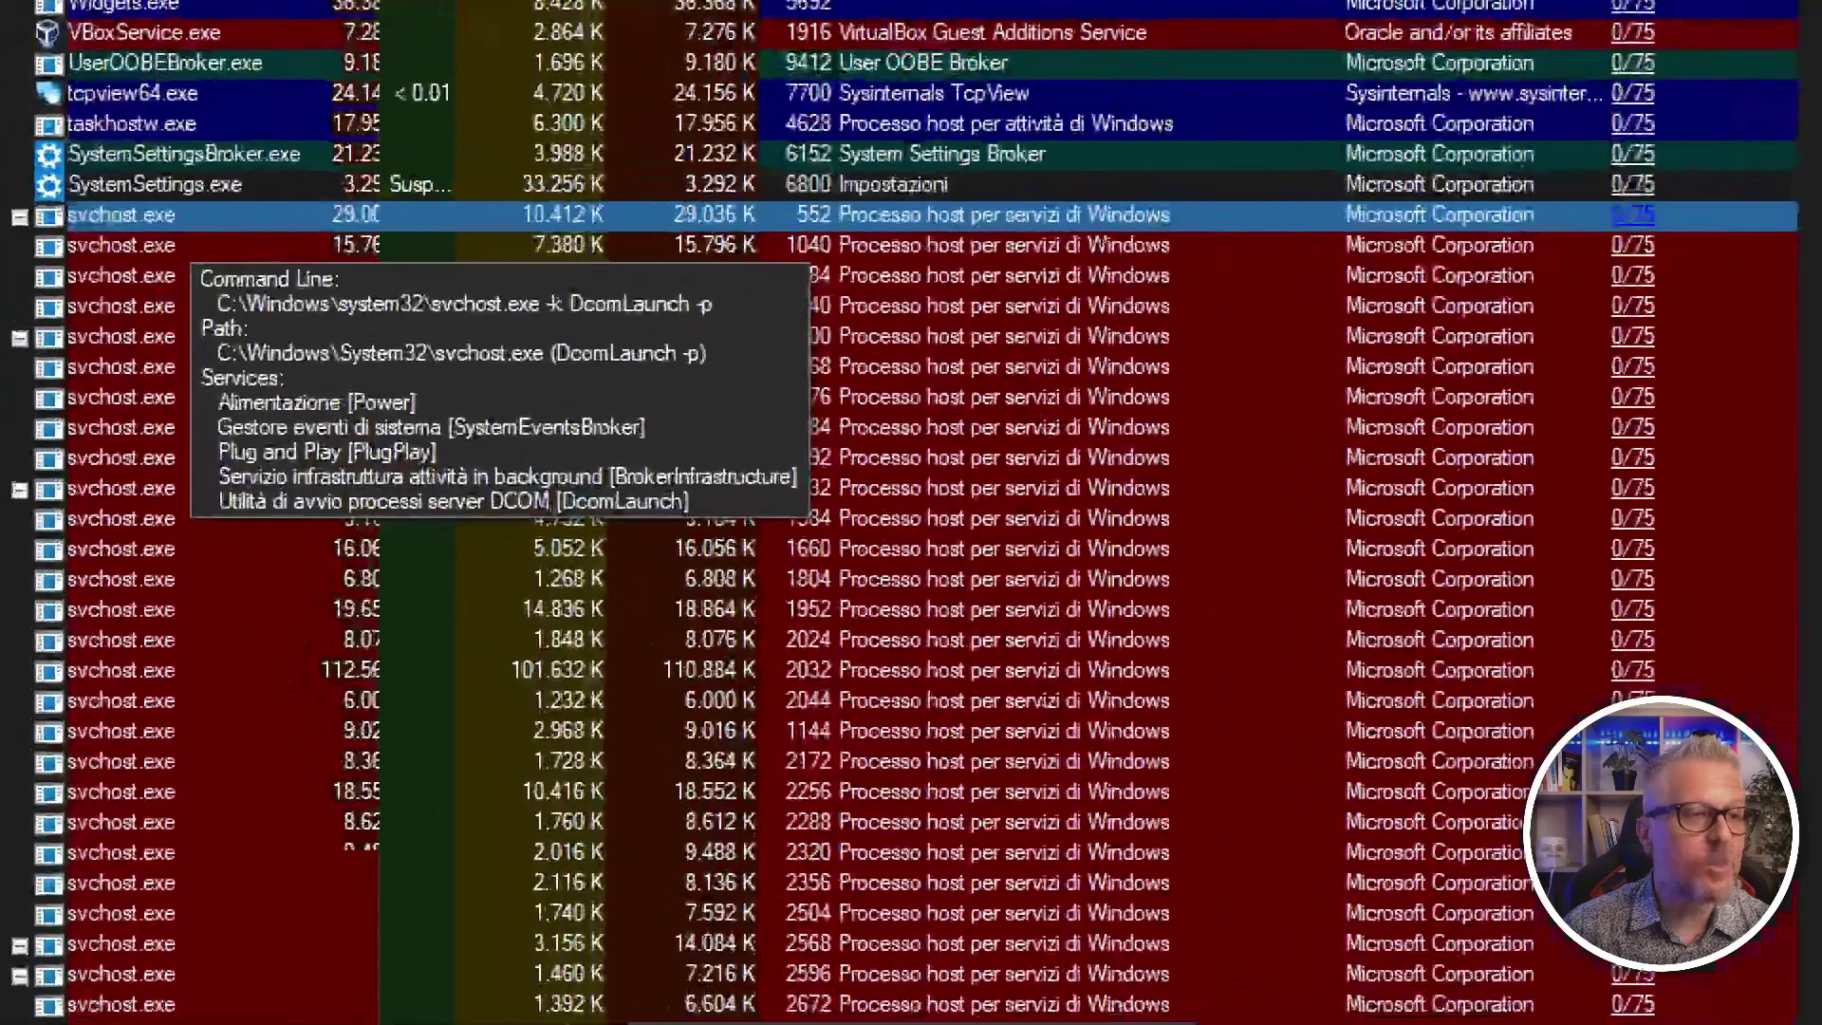
{"action": "mouse_move", "coordinate": [96, 205]}
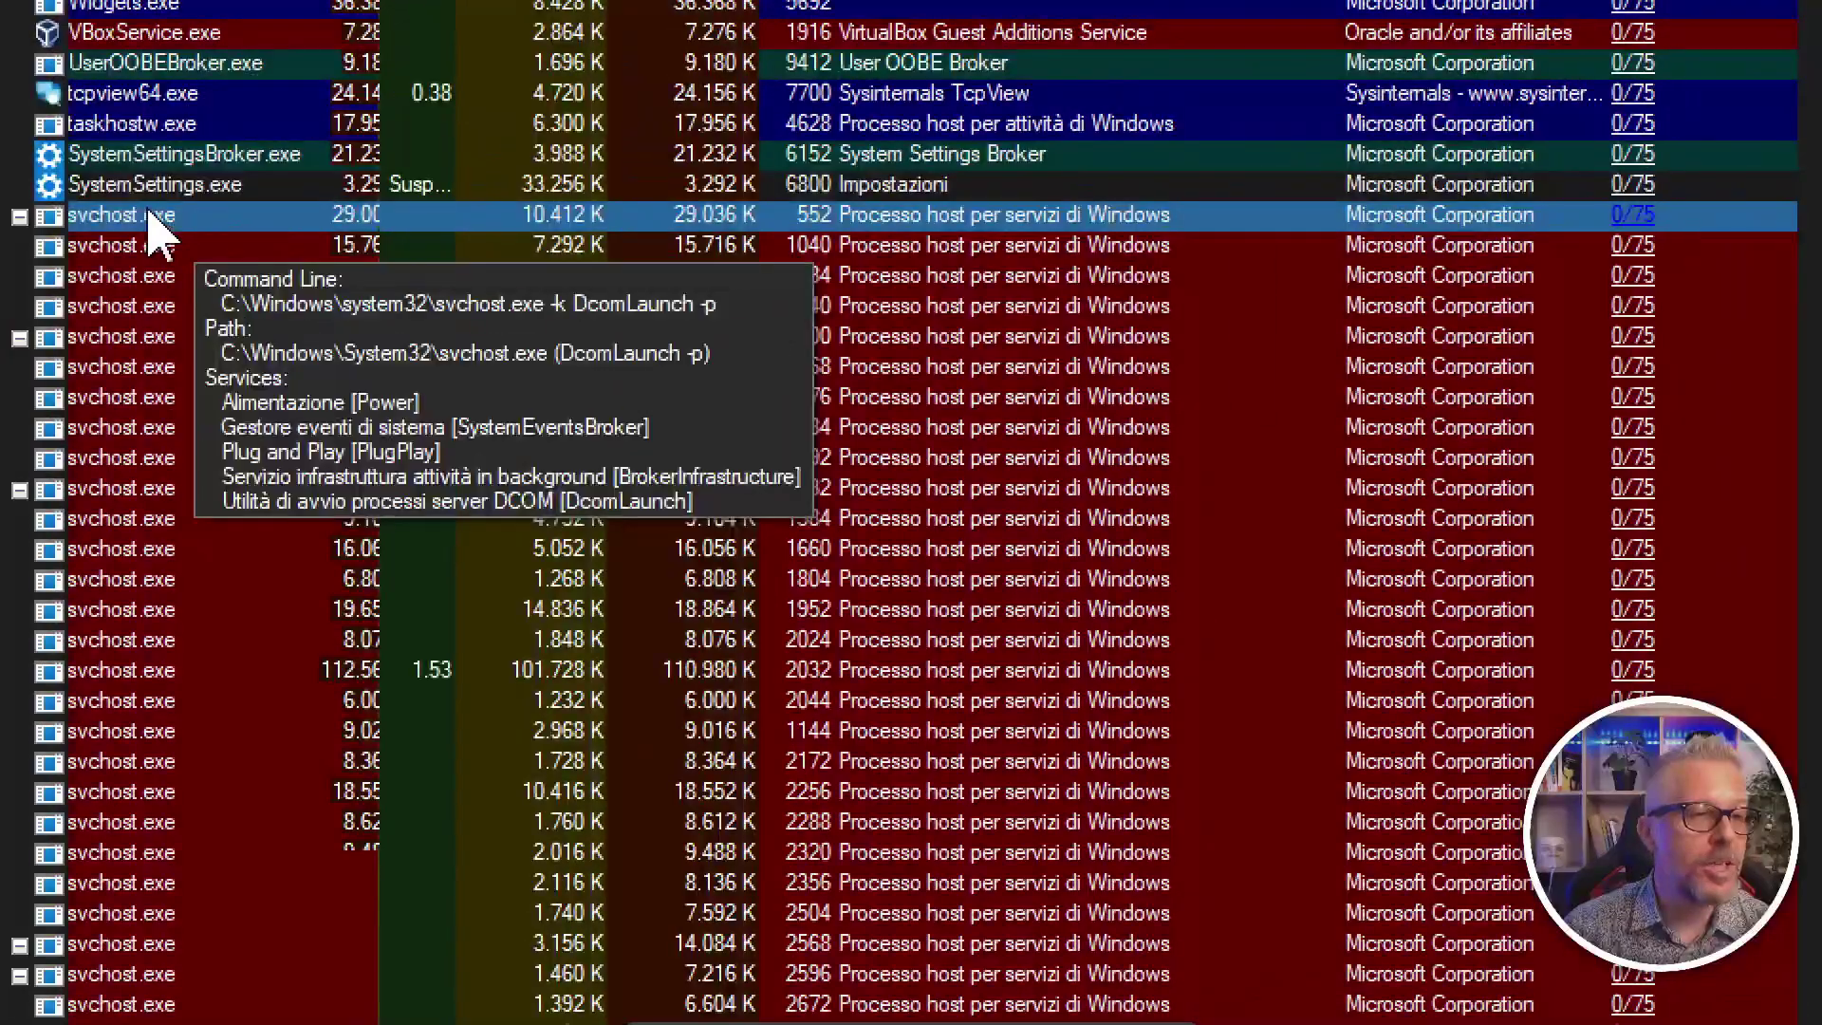
{"action": "right_click", "coordinate": [150, 214]}
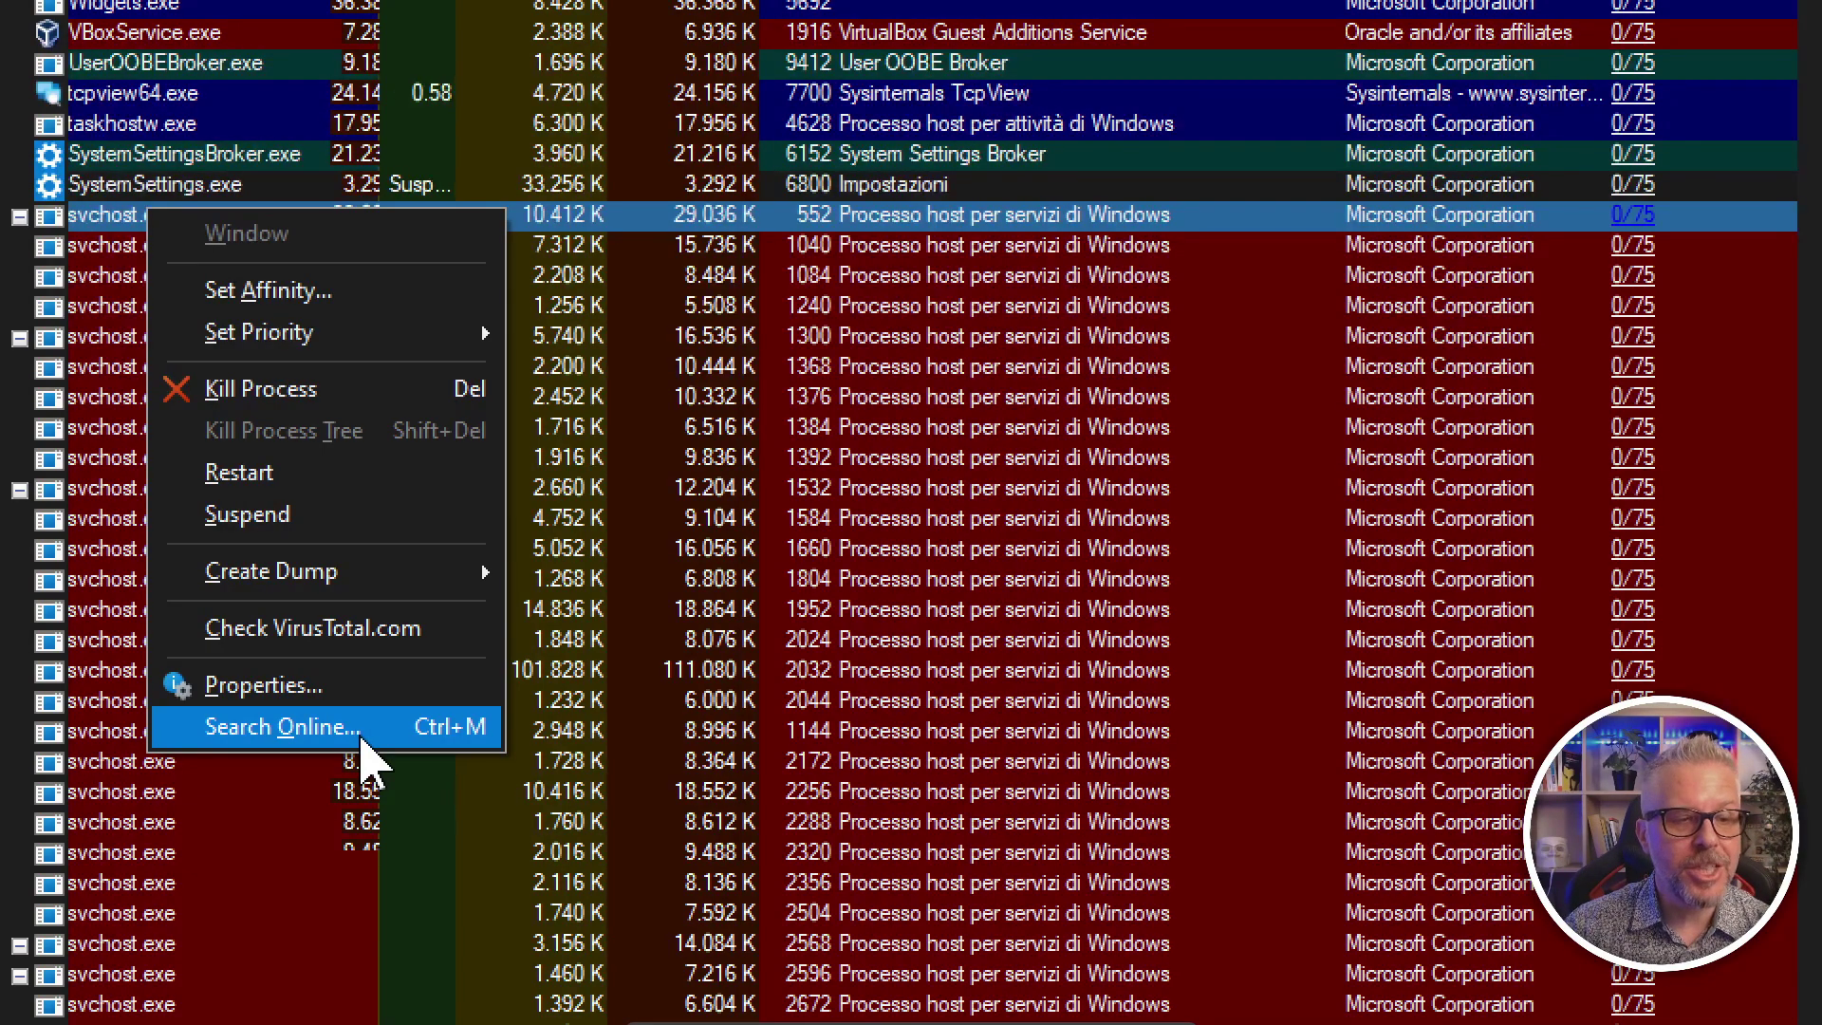
{"action": "left_click", "coordinate": [363, 741]}
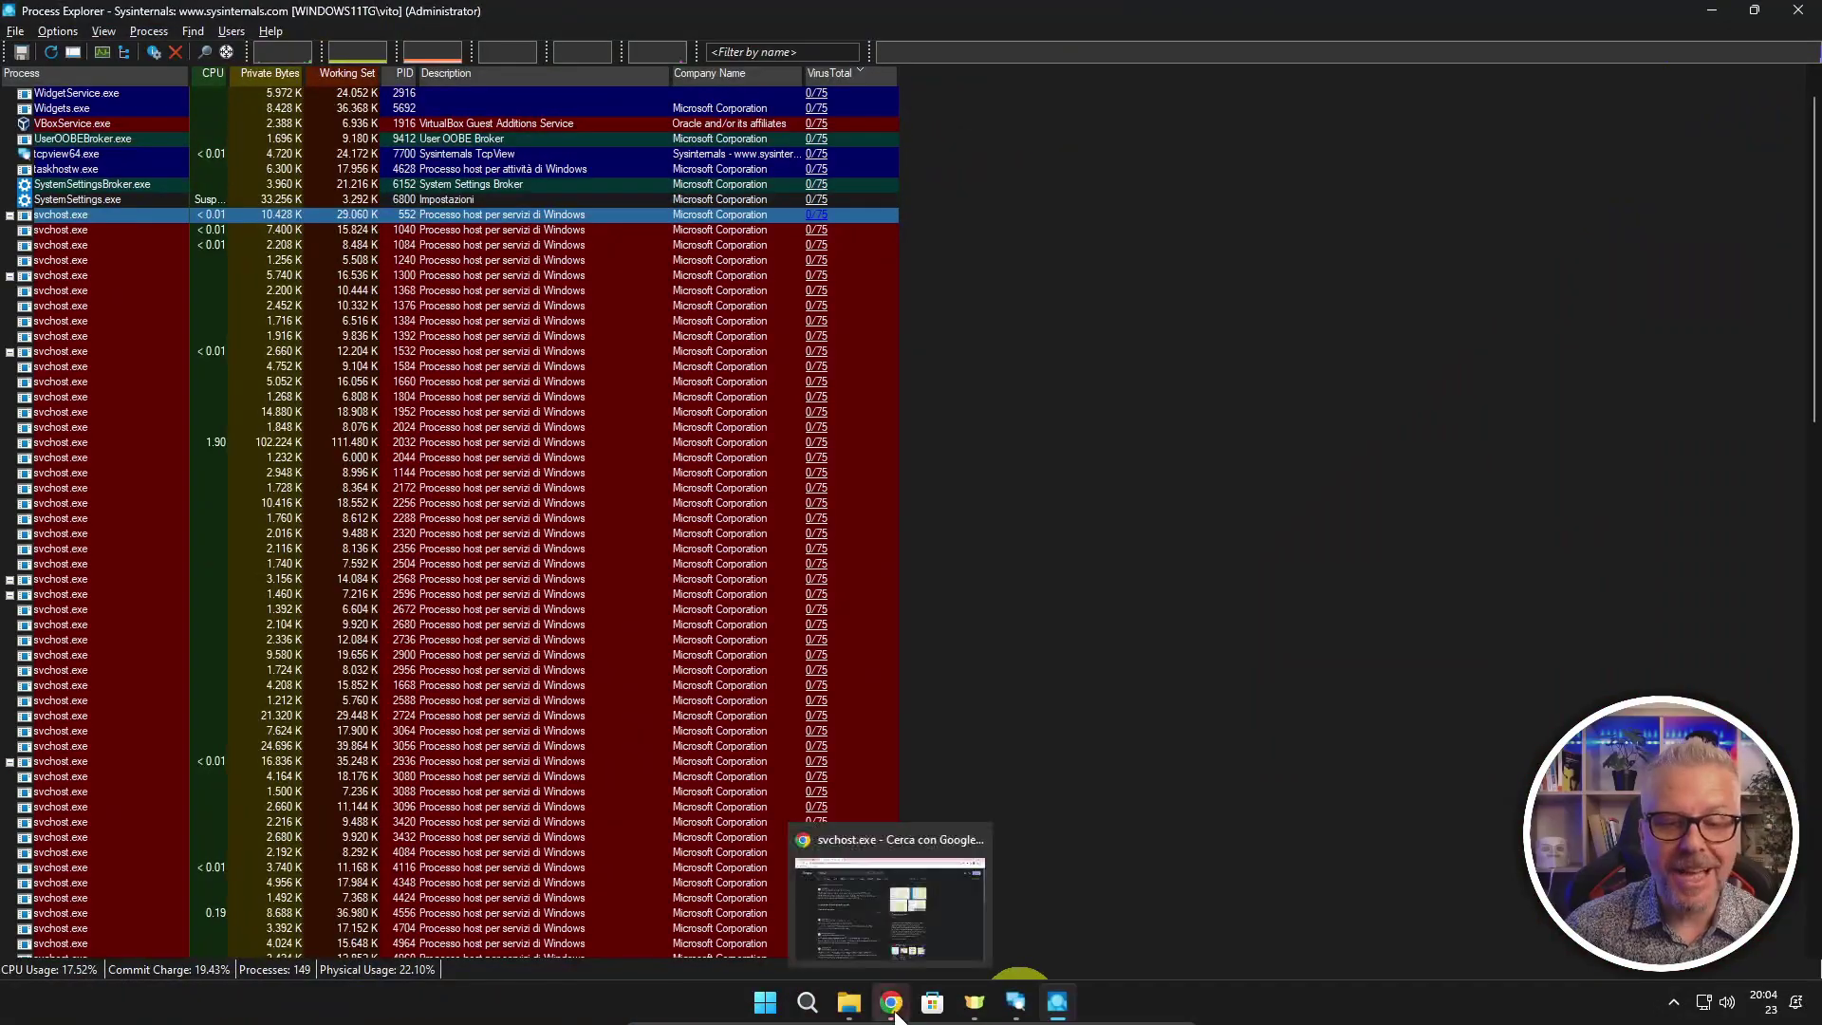
{"action": "left_click", "coordinate": [892, 1008]}
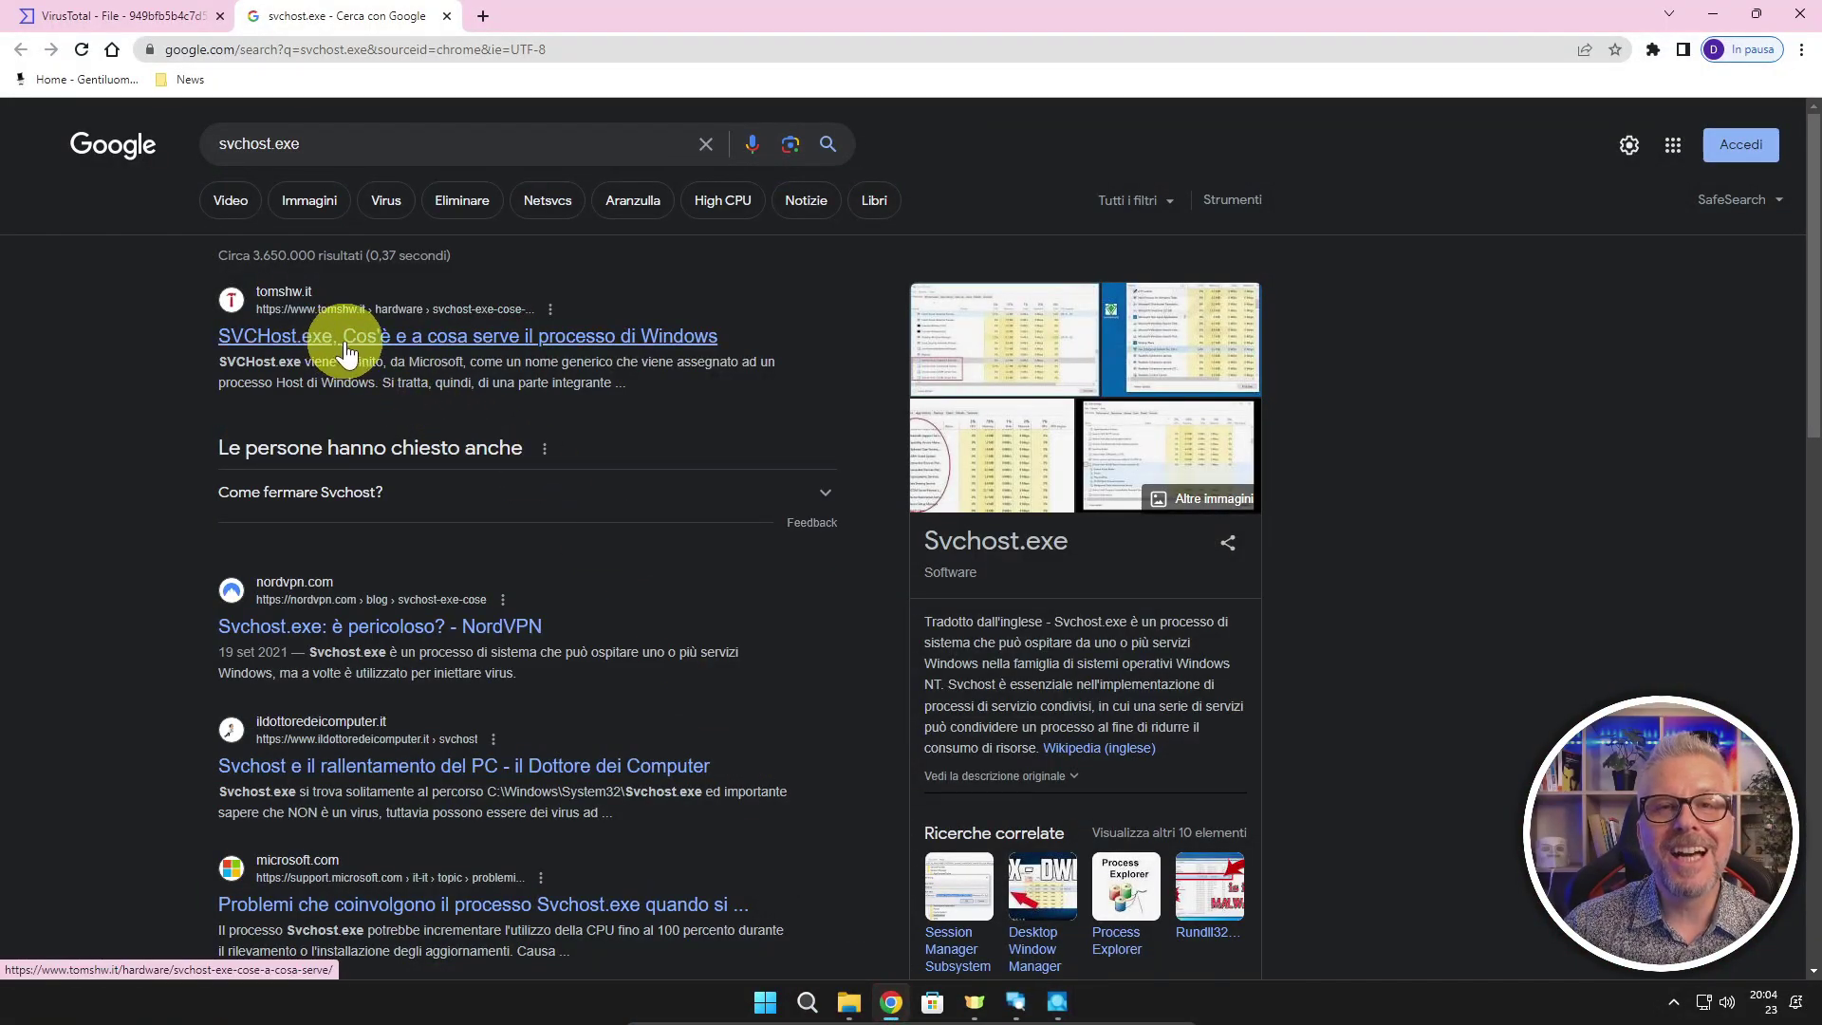
{"action": "left_click", "coordinate": [430, 341]}
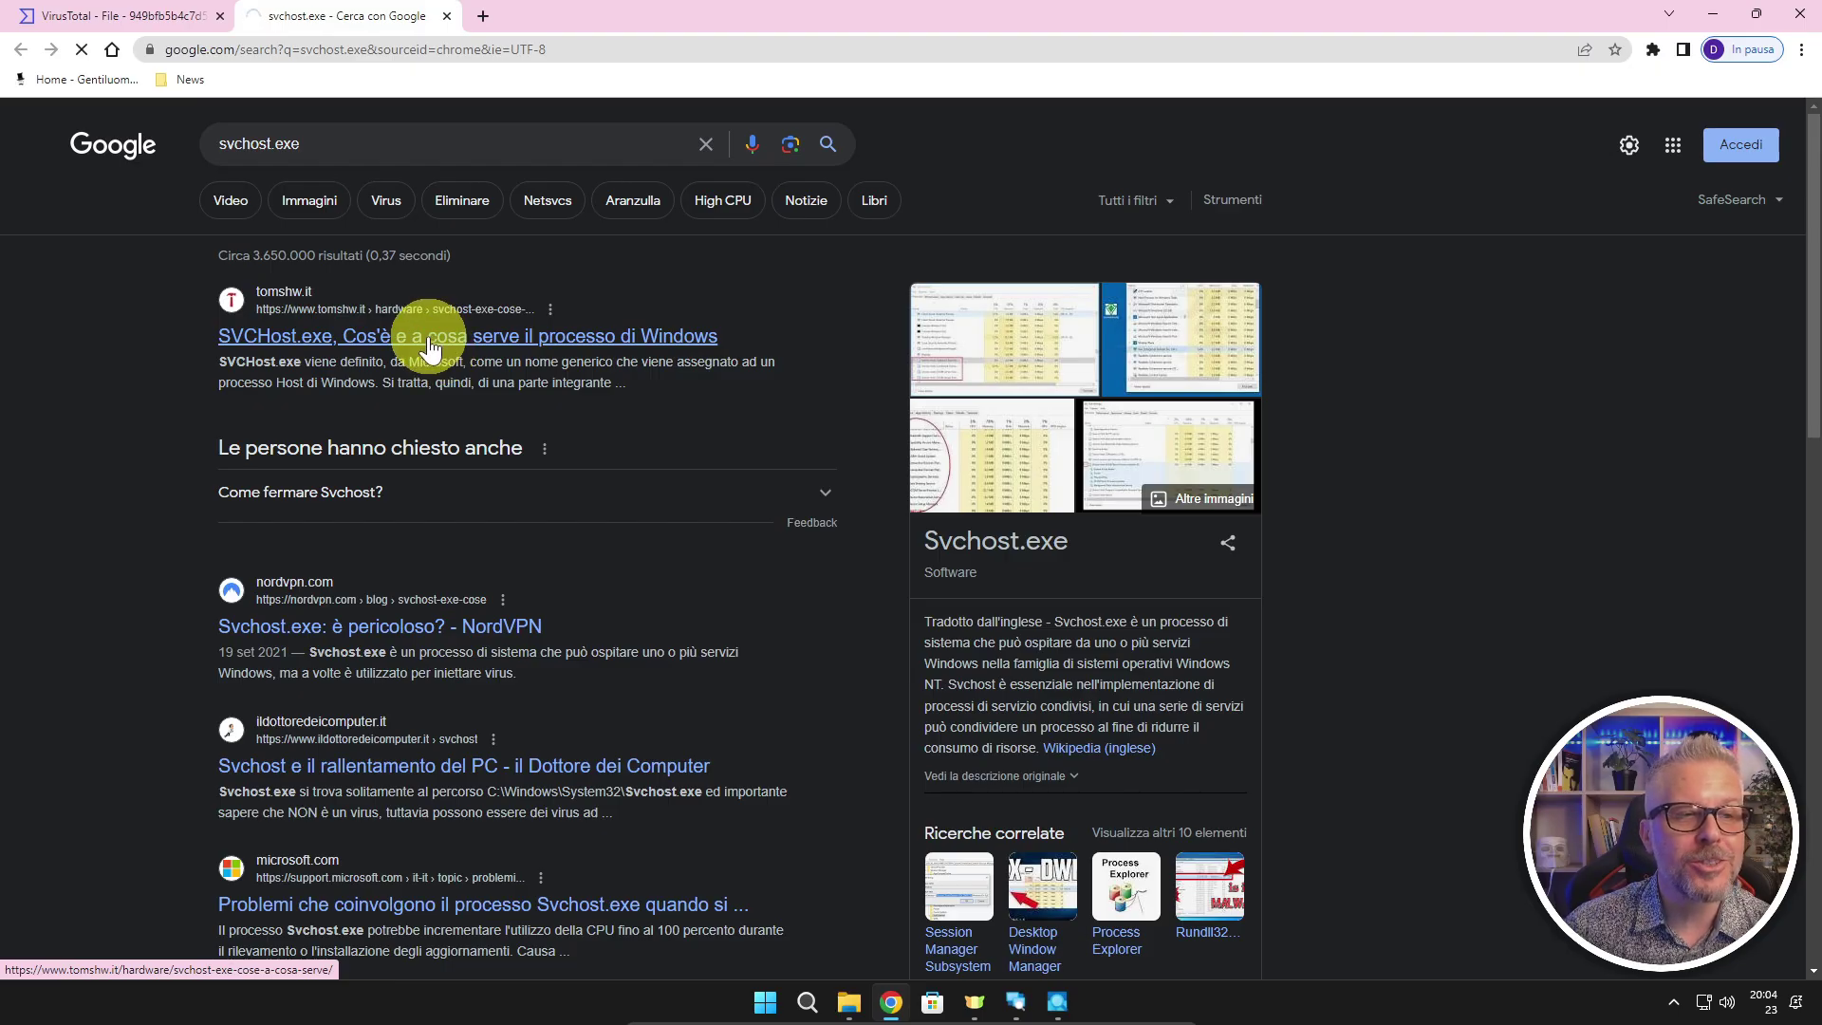